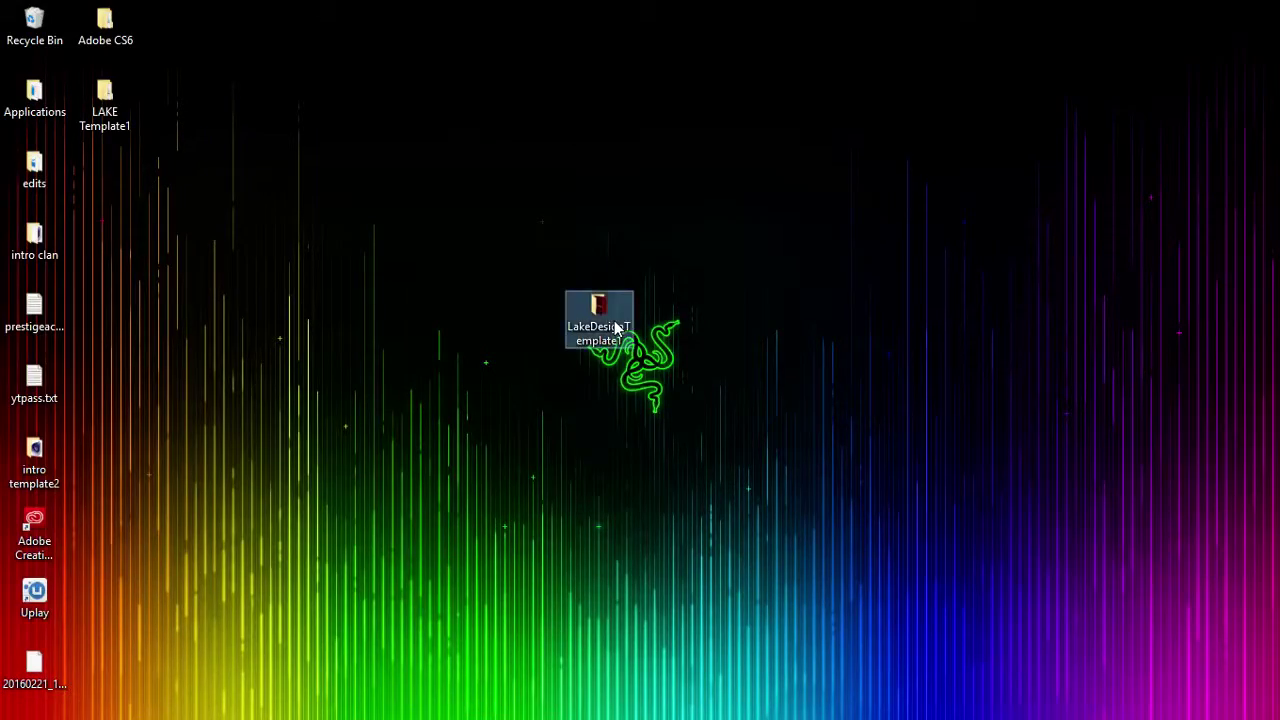
# Install the Vermin Vibes font from OpenFirst!.ttf in LakeDesignTemplate1, keeping the existing installed copy
pyautogui.doubleClick(616, 328)
pyautogui.moveTo(600, 472); pyautogui.dragTo(597, 375)
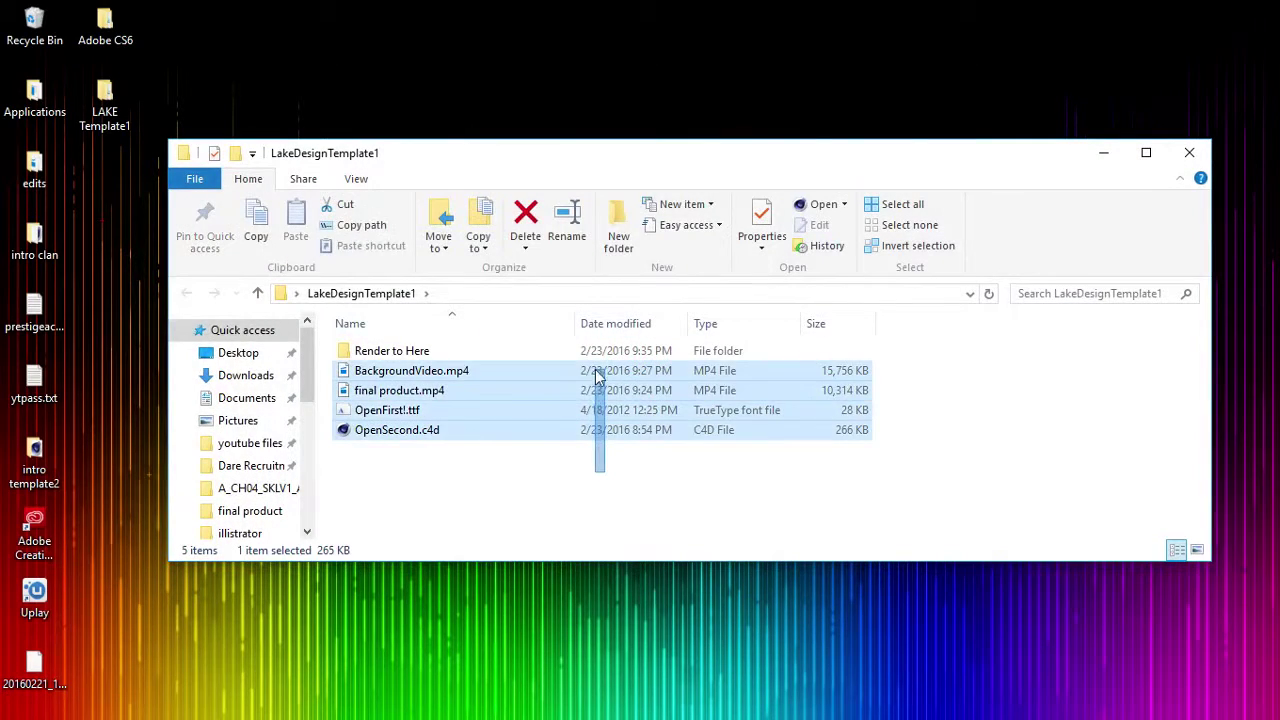
pyautogui.click(549, 491)
pyautogui.doubleClick(437, 415)
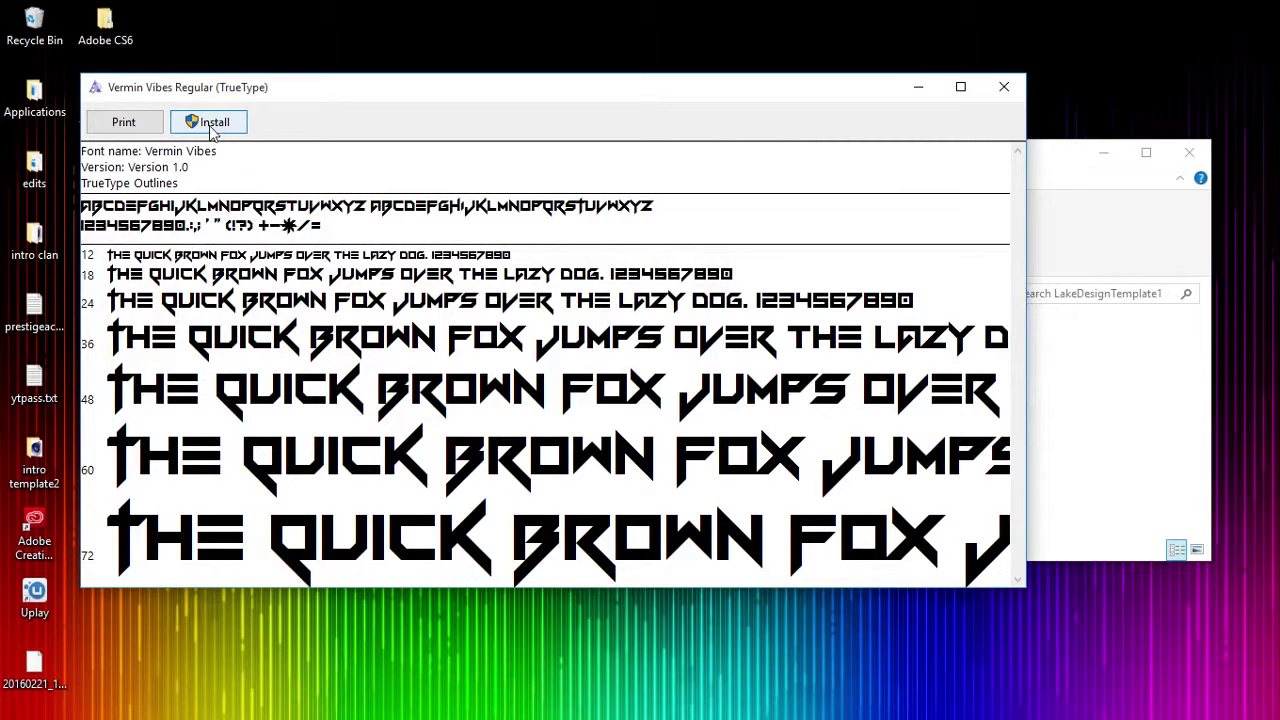
pyautogui.click(213, 123)
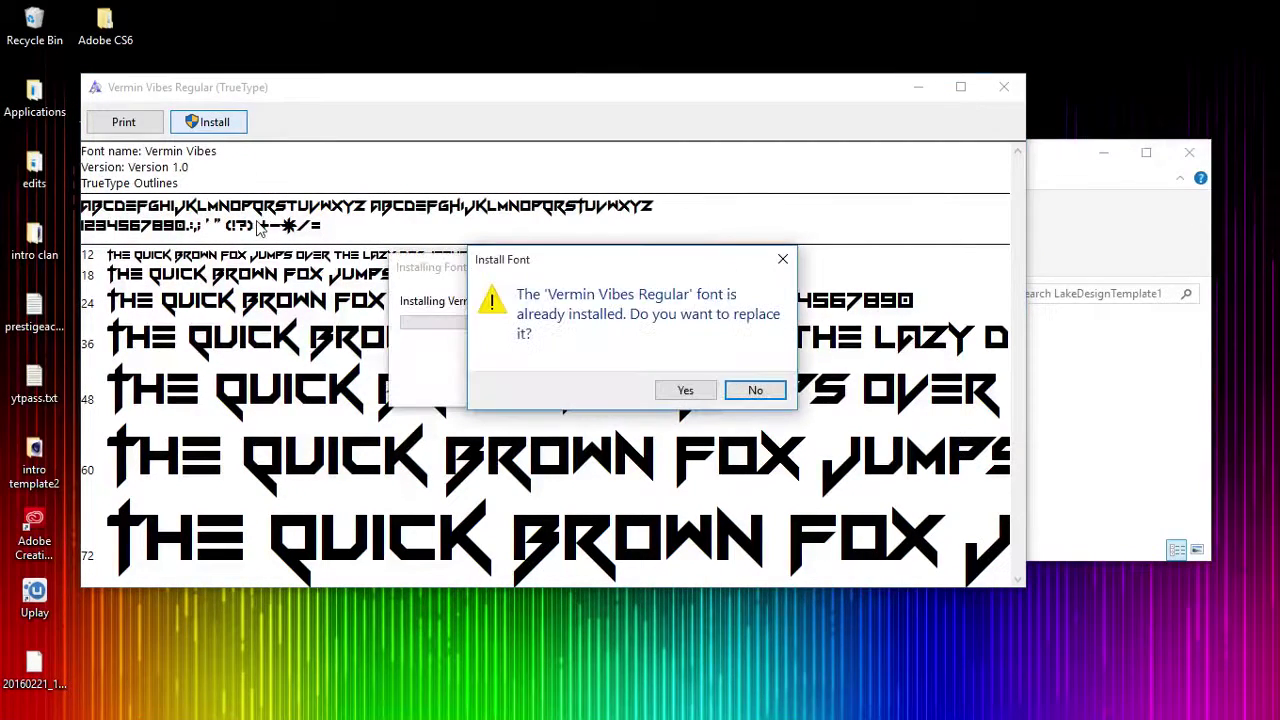
pyautogui.click(781, 391)
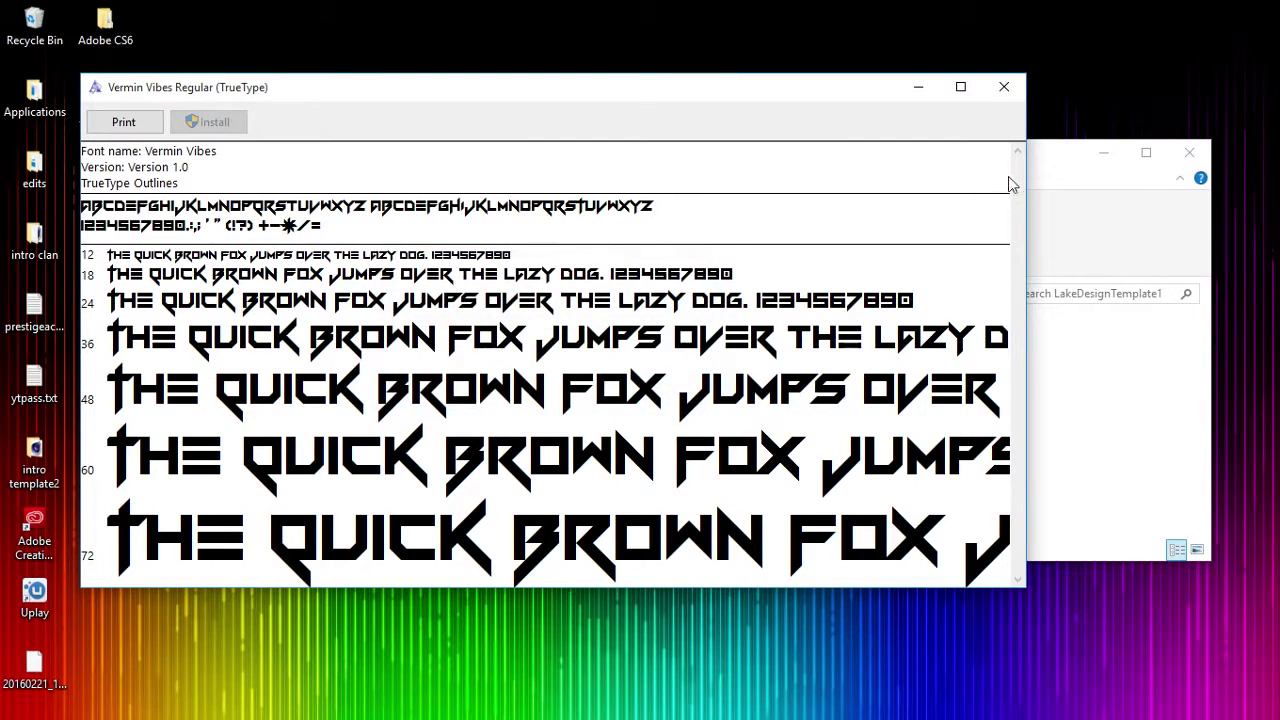
pyautogui.click(1004, 92)
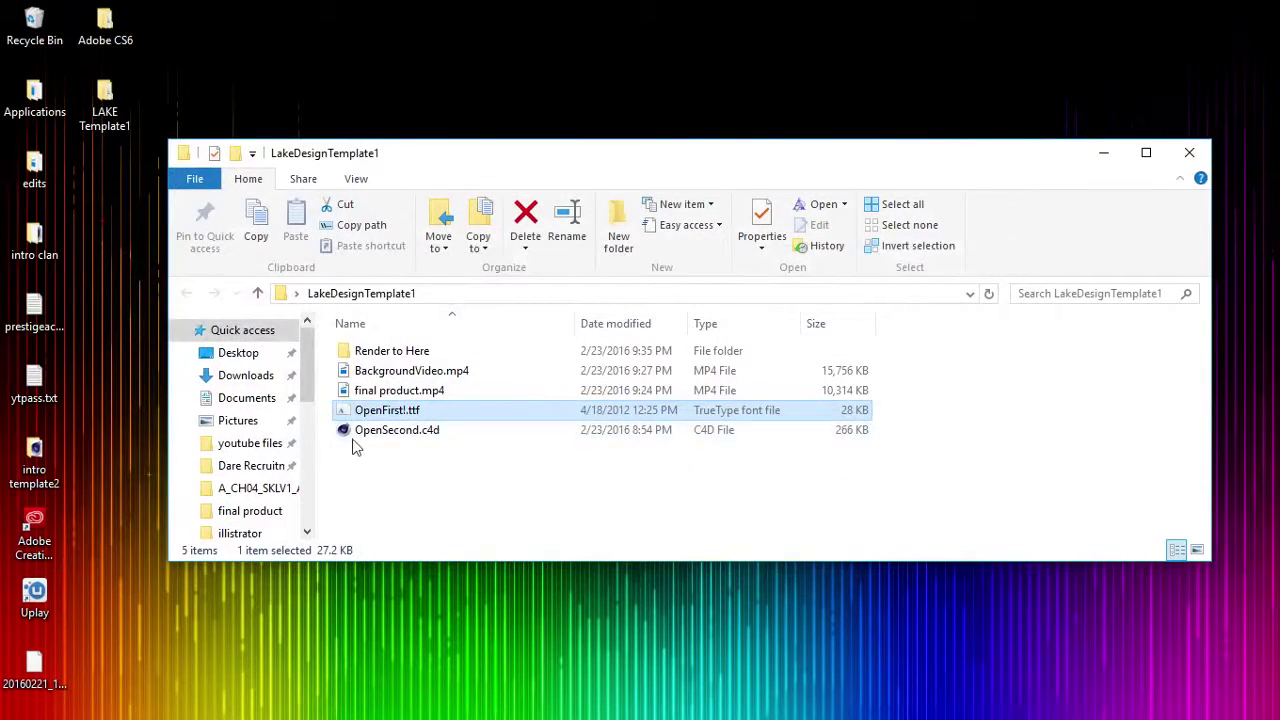
# Open OpenSecond.c4d as a new copy and replace the MoText 'Your Name' with 'V2 Lake'
pyautogui.doubleClick(436, 434)
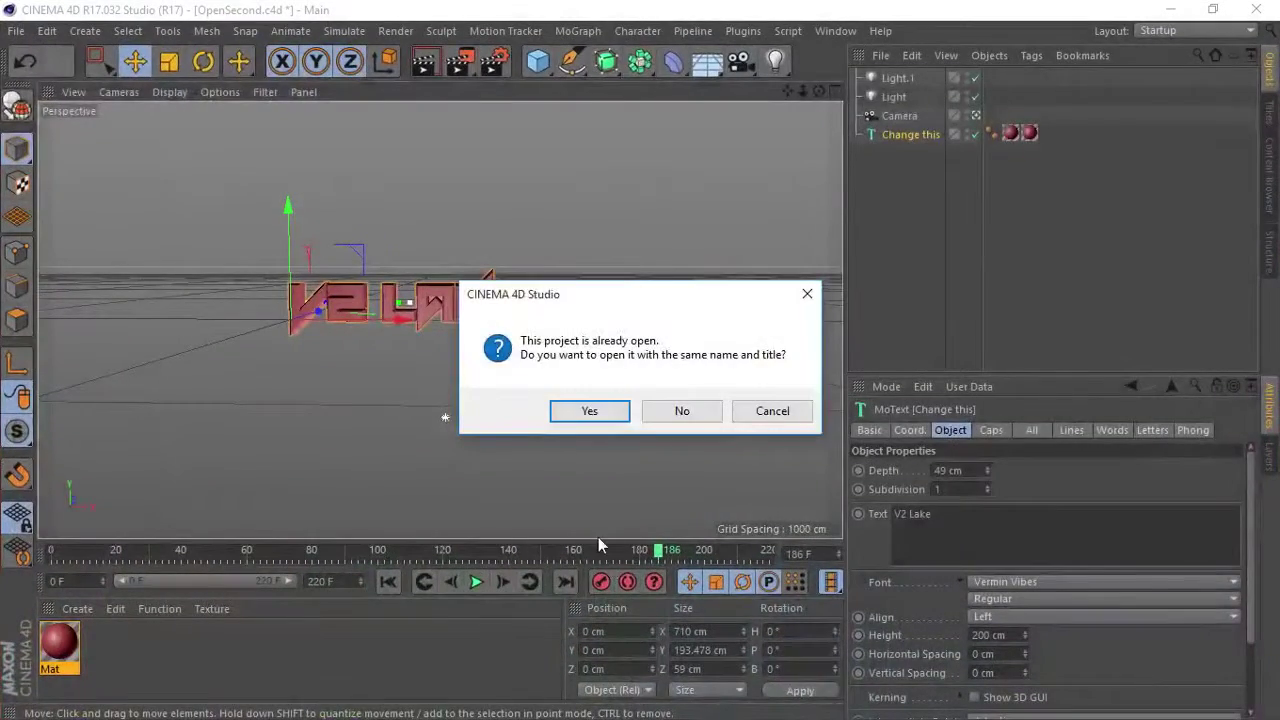
pyautogui.click(679, 415)
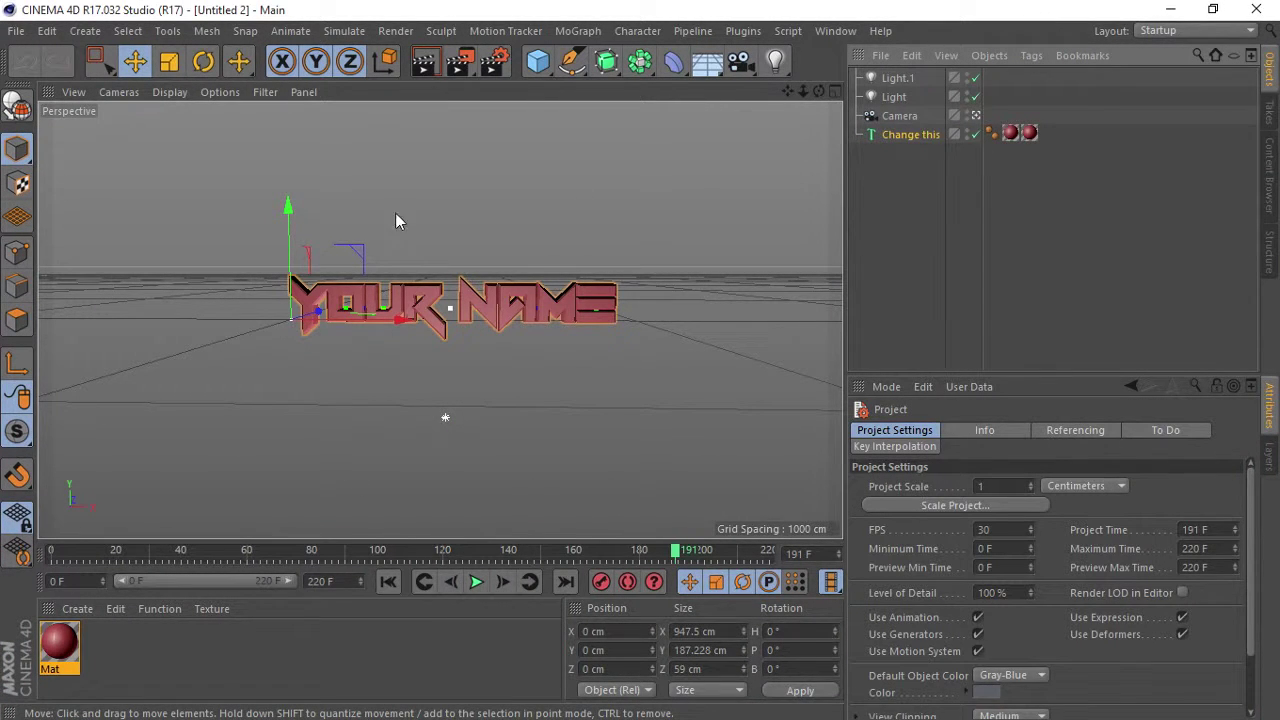
pyautogui.doubleClick(893, 136)
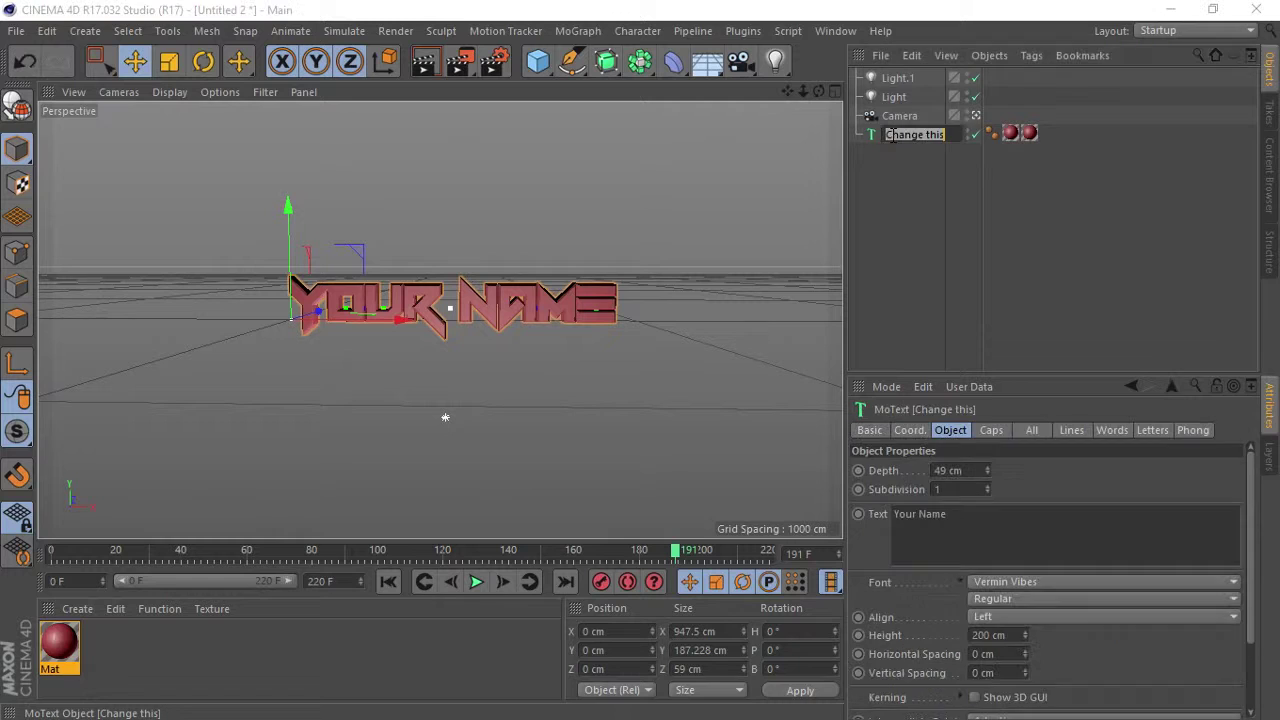
pyautogui.press('Return')
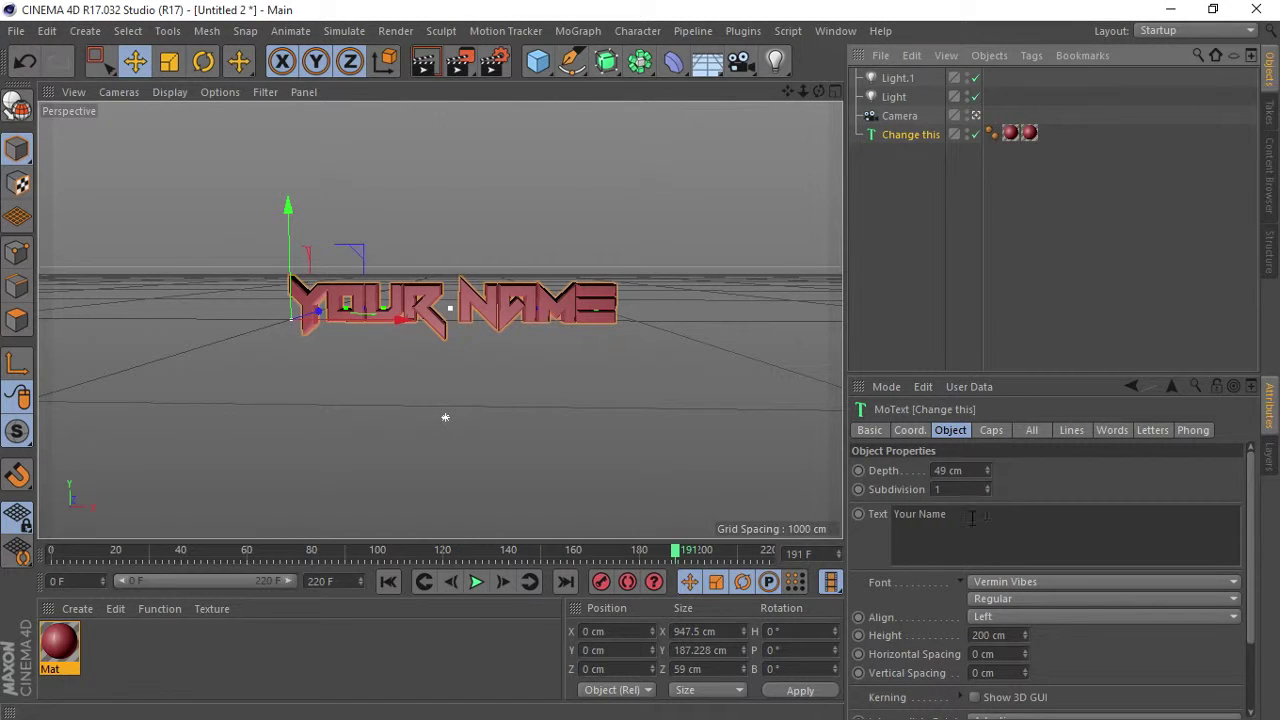
pyautogui.moveTo(970, 517); pyautogui.dragTo(877, 516)
pyautogui.write('V2 Lake')
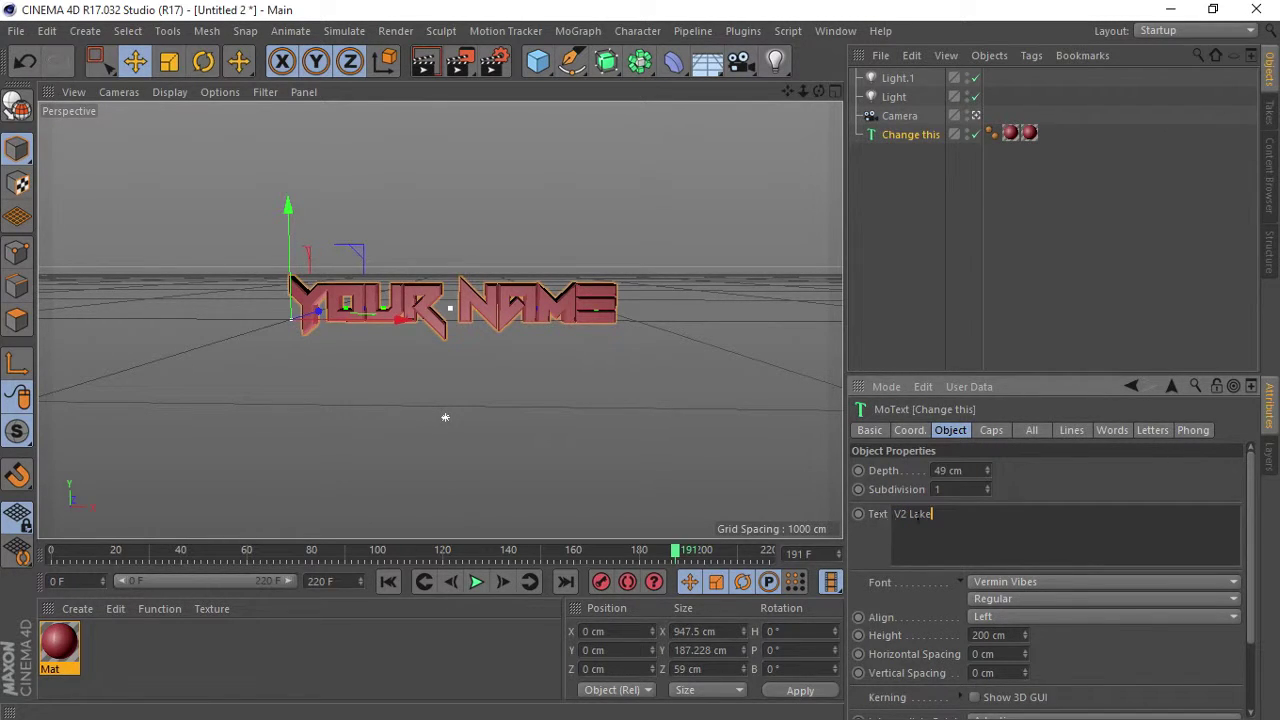
pyautogui.click(1063, 319)
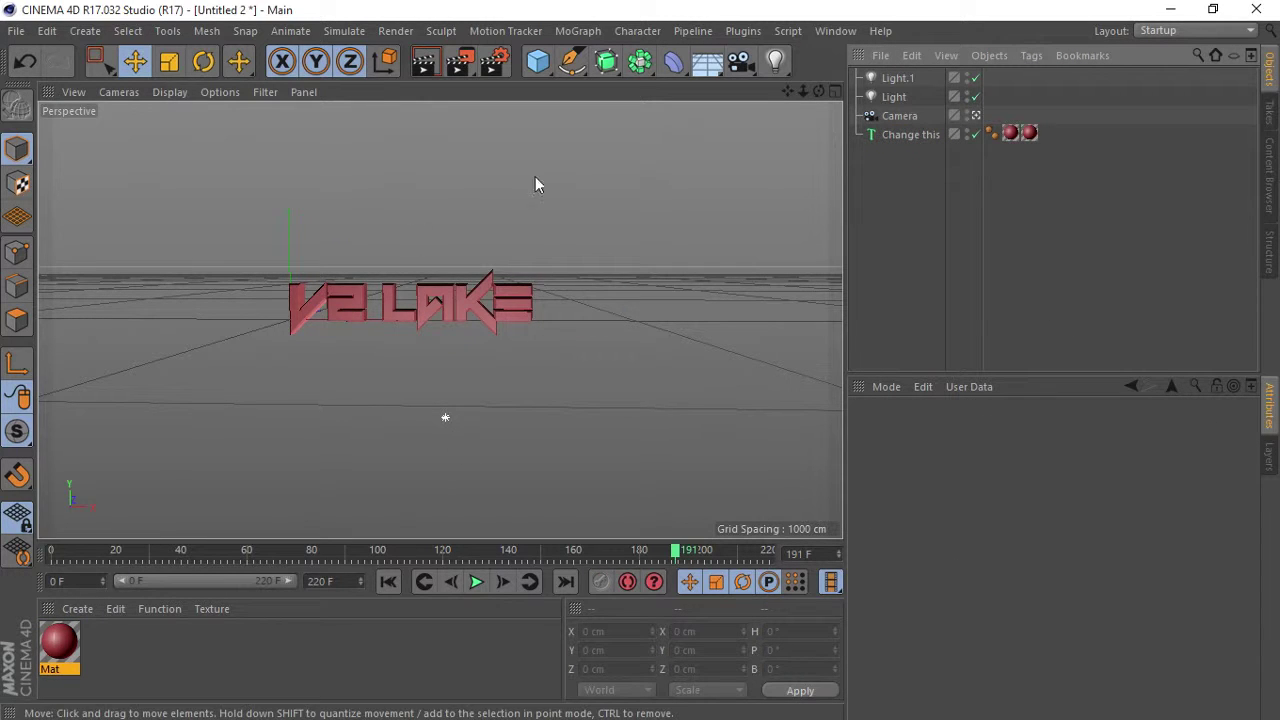
# In Render Settings, verify the output frame range 0–180 and keep the PNG alpha channel enabled
pyautogui.click(484, 71)
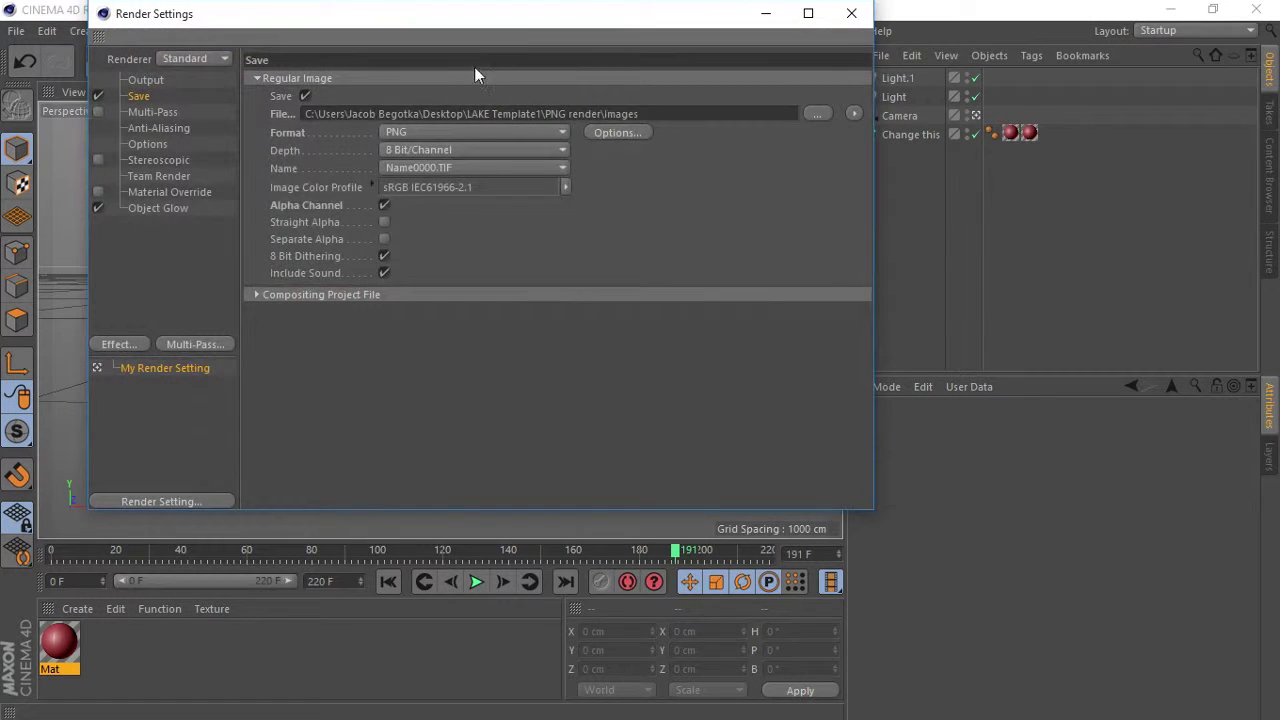
pyautogui.click(148, 76)
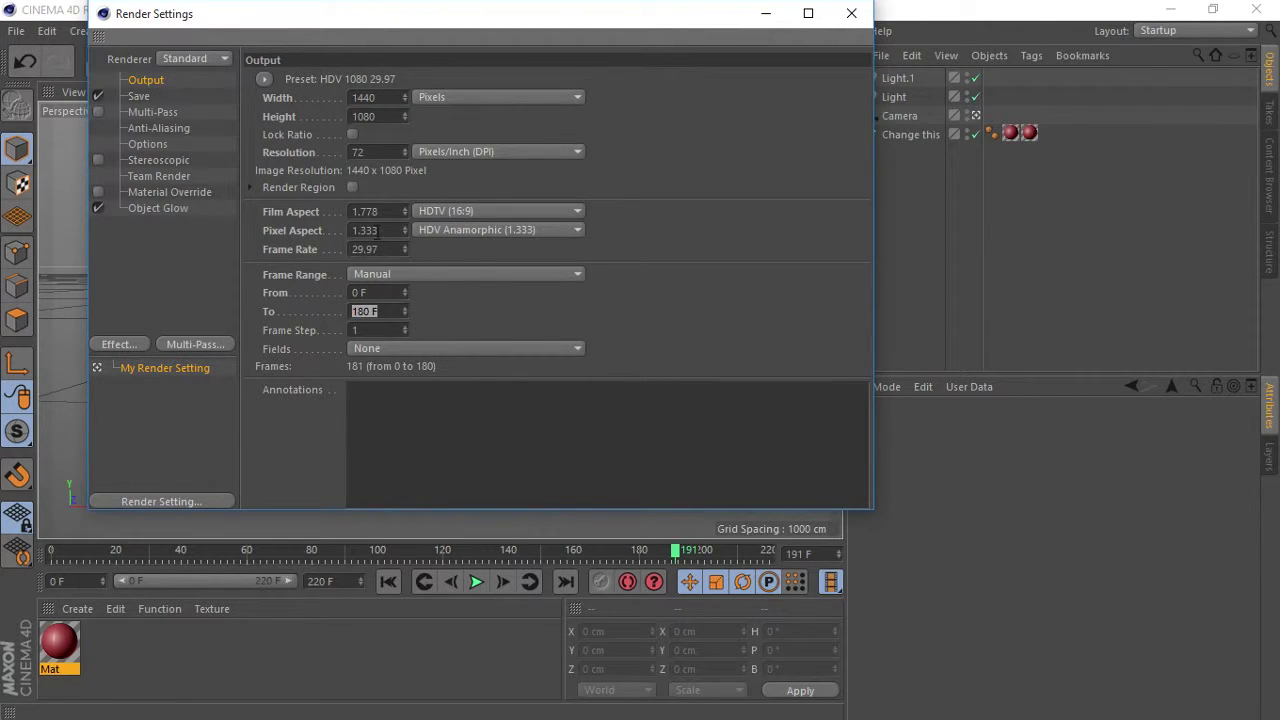
pyautogui.click(140, 96)
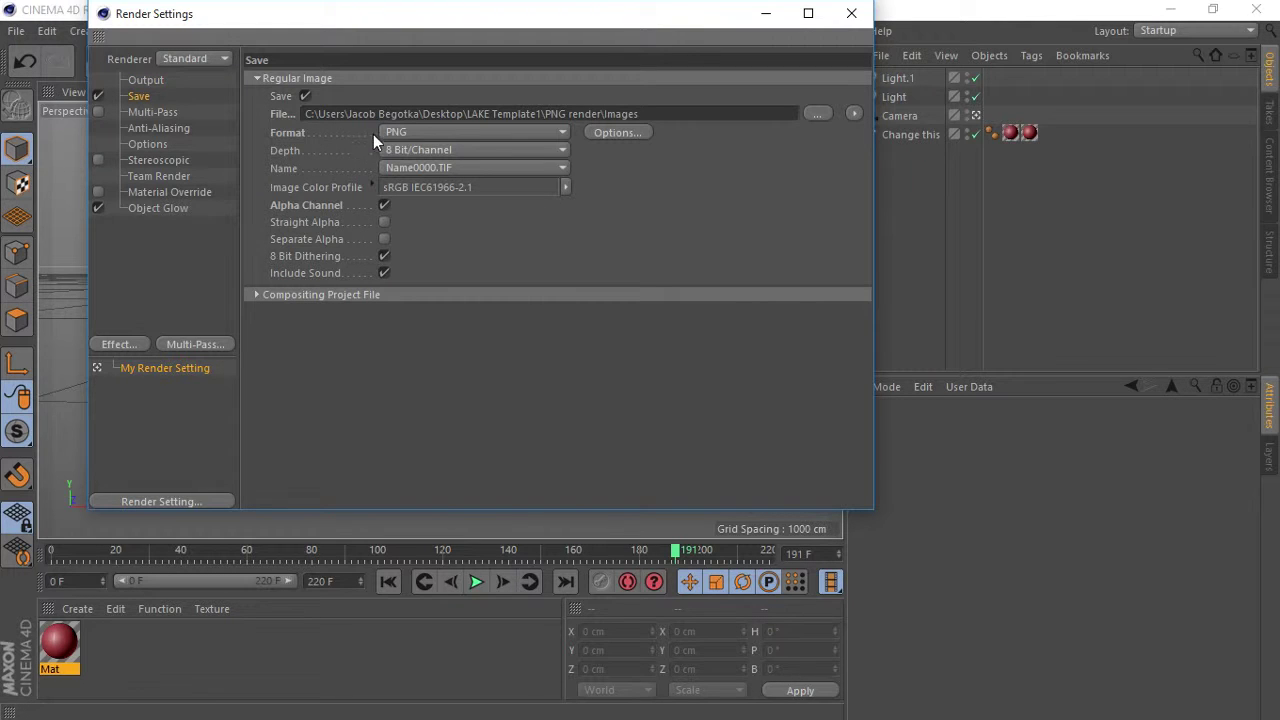
pyautogui.click(384, 205)
pyautogui.click(384, 205)
# Set the image save location to Desktop\LakeDesignTemplate1\Render to Here and close Render Settings
pyautogui.click(812, 114)
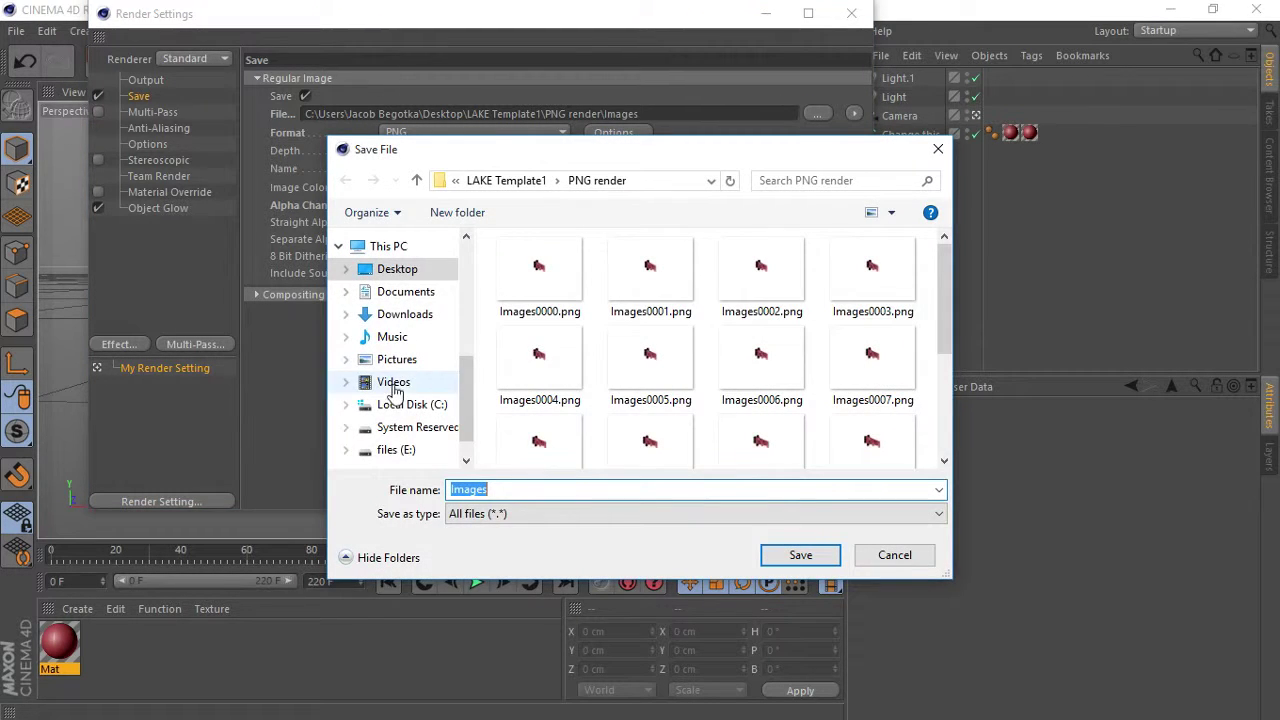
pyautogui.click(360, 268)
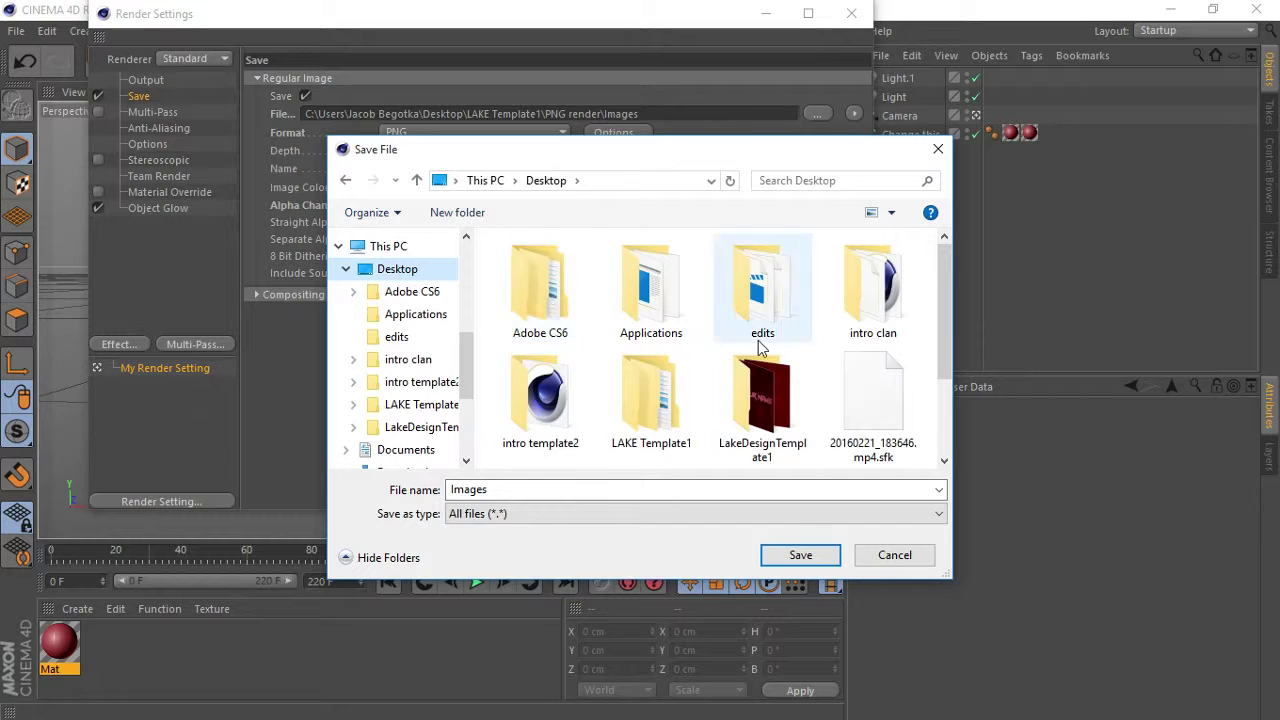
pyautogui.scroll(-2, 757, 285)
pyautogui.doubleClick(760, 314)
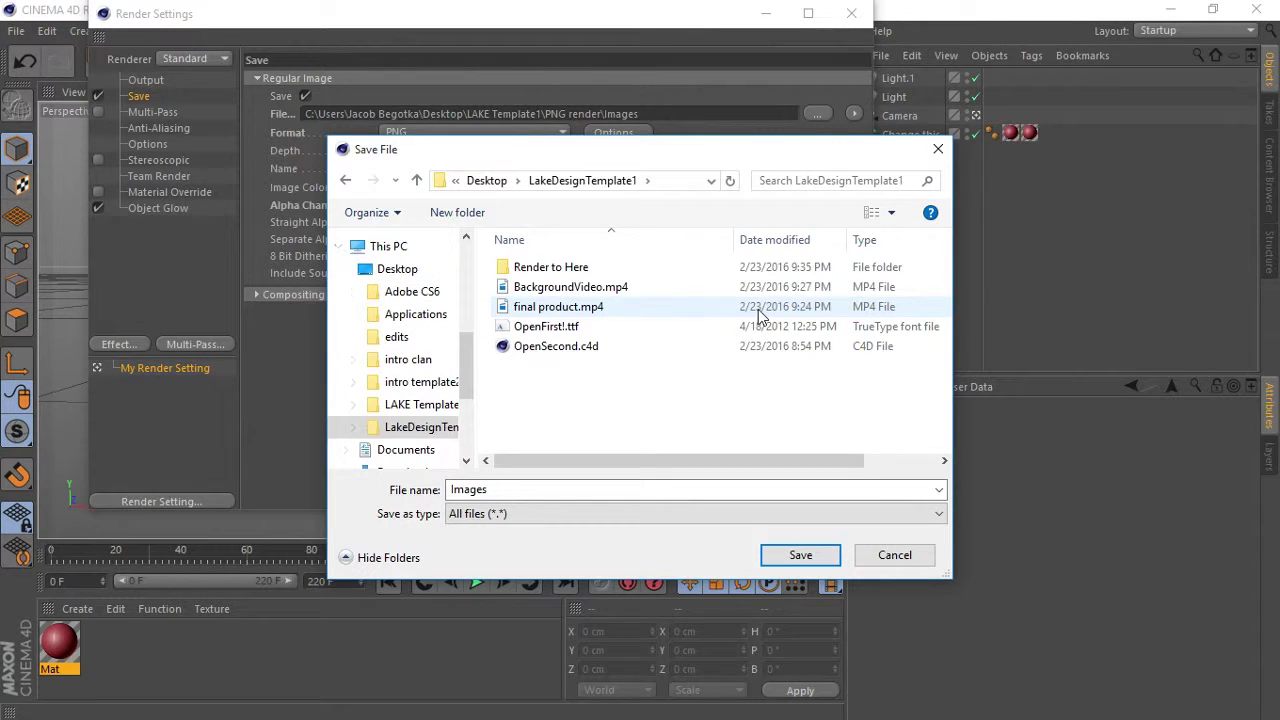
pyautogui.click(552, 274)
pyautogui.doubleClick(551, 273)
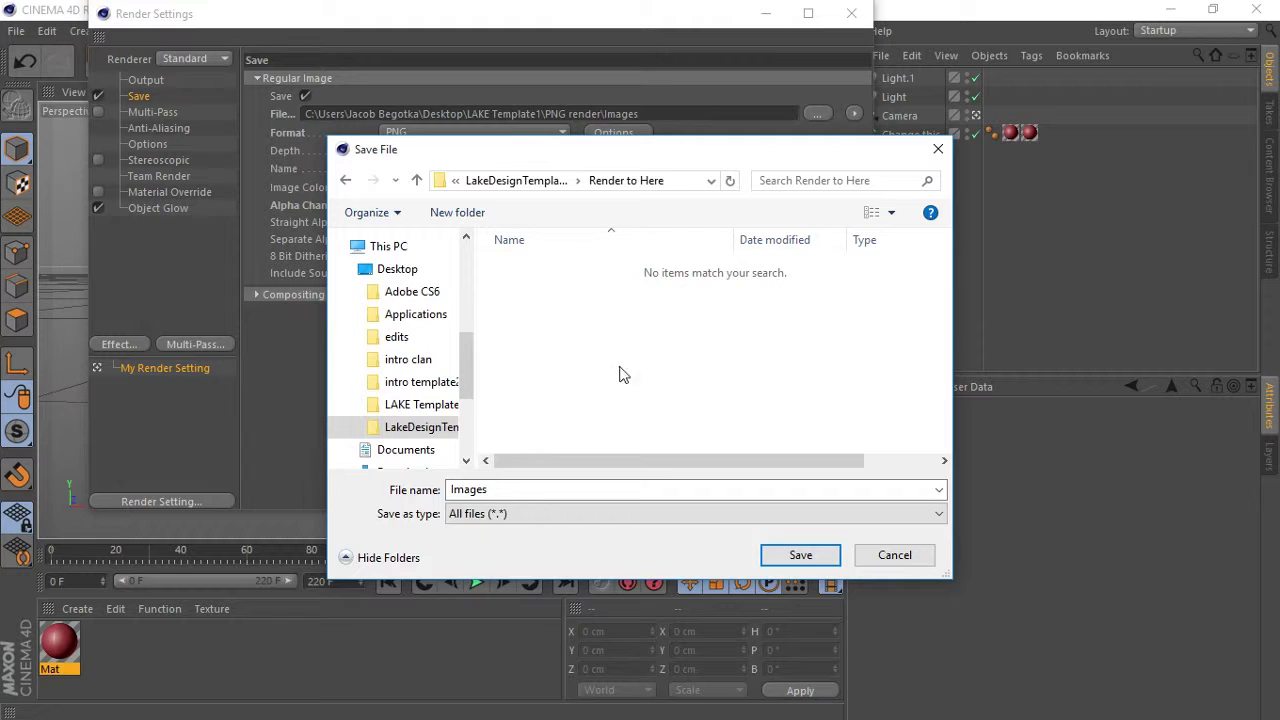
pyautogui.click(782, 559)
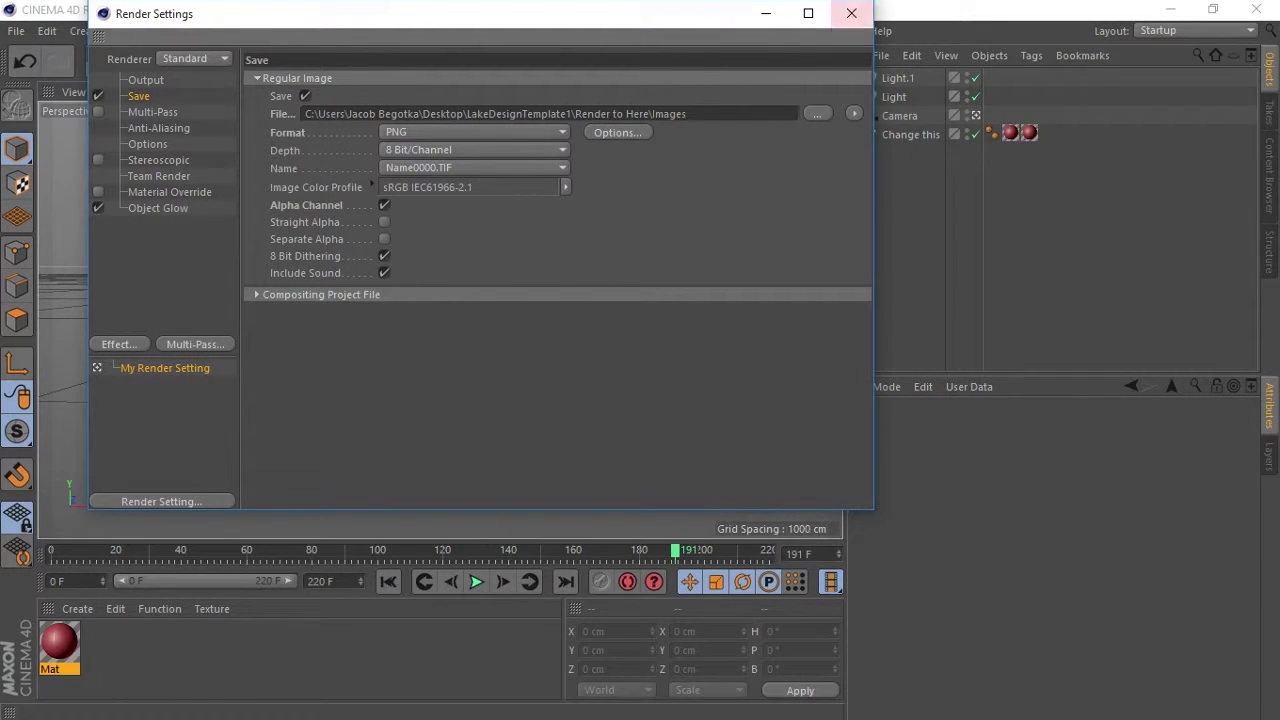
pyautogui.click(853, 14)
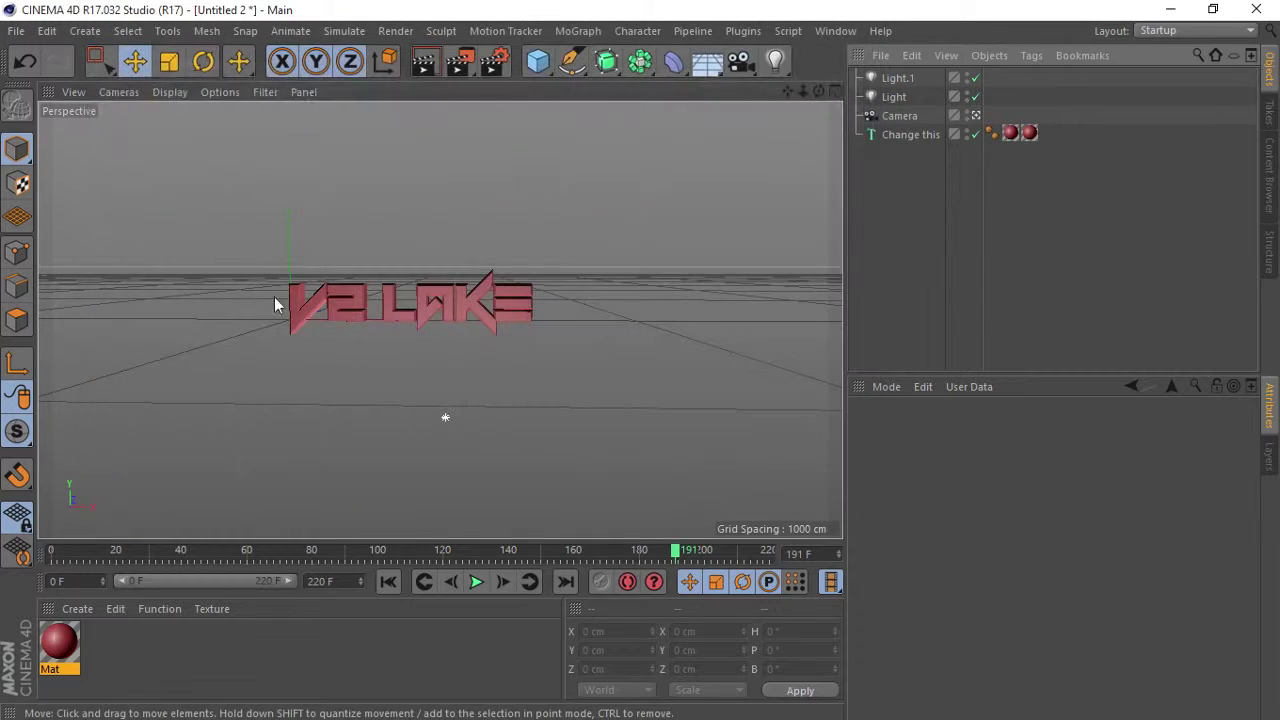
# Render all 181 frames (0–180) to the Picture Viewer at 1440x1080
pyautogui.click(465, 66)
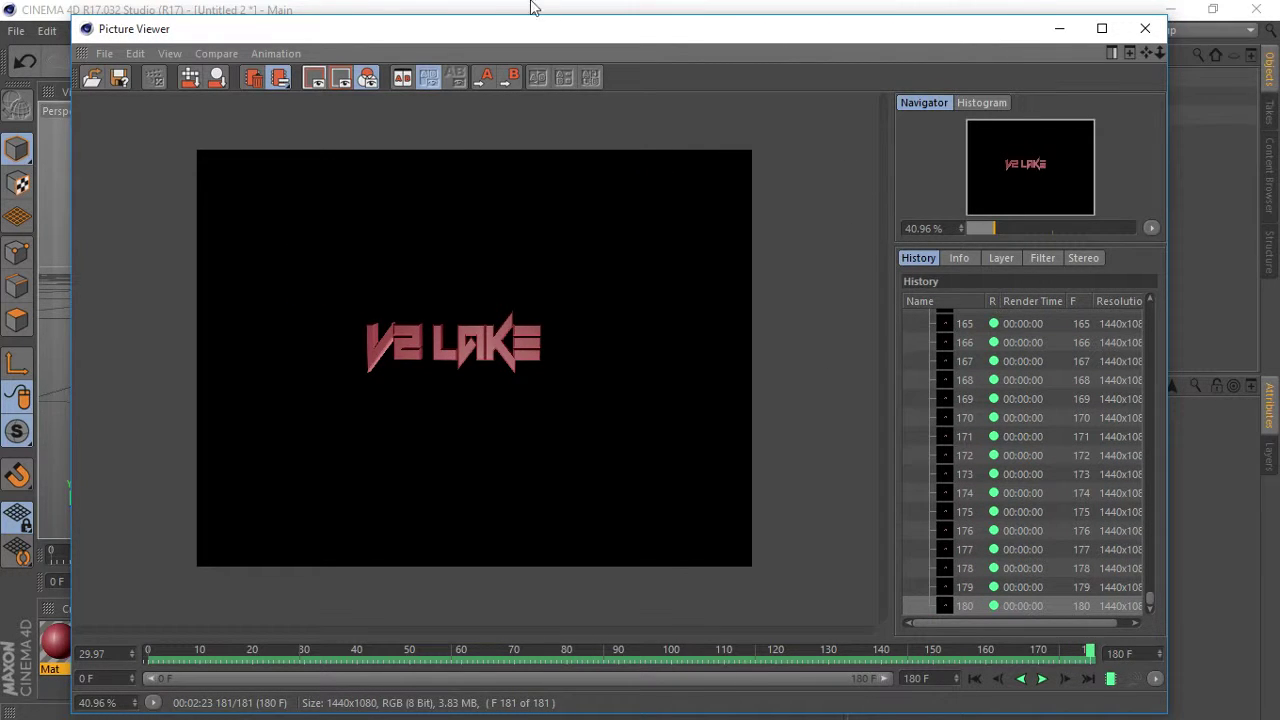
# Close the Picture Viewer and quit Cinema 4D without saving Untitled 2 or OpenSecond.c4d
pyautogui.click(1144, 28)
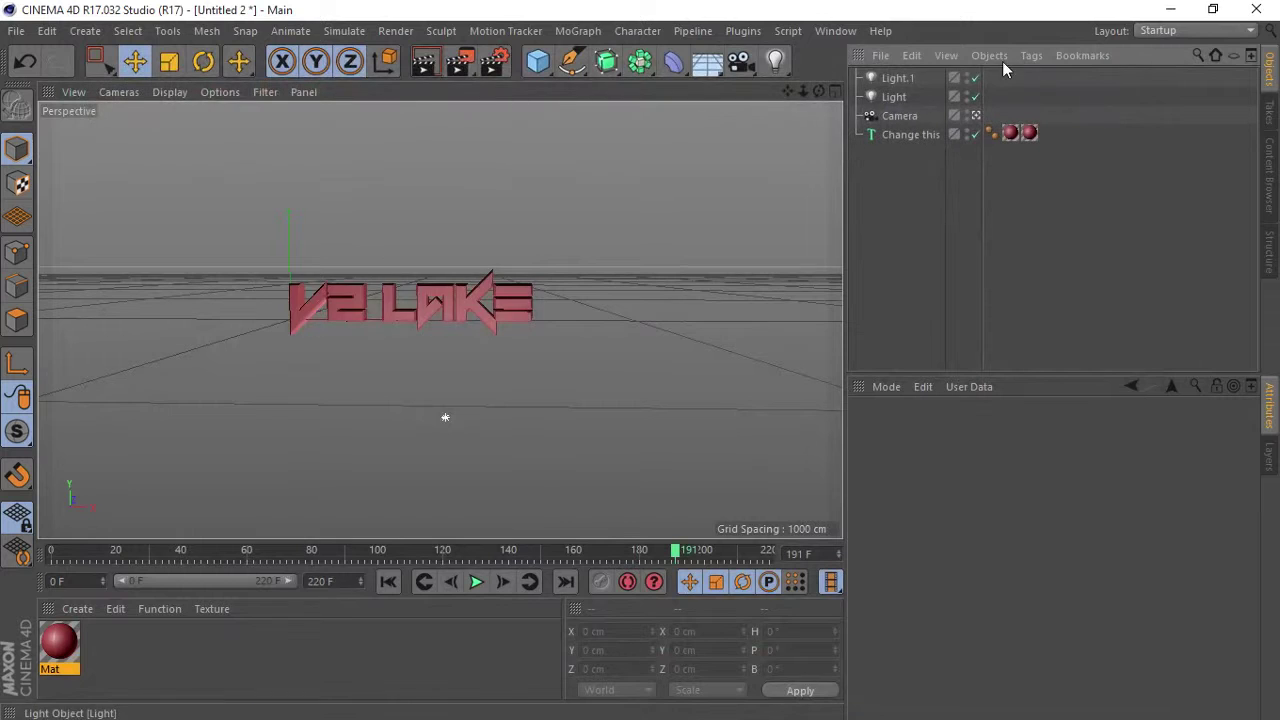
pyautogui.click(1274, 9)
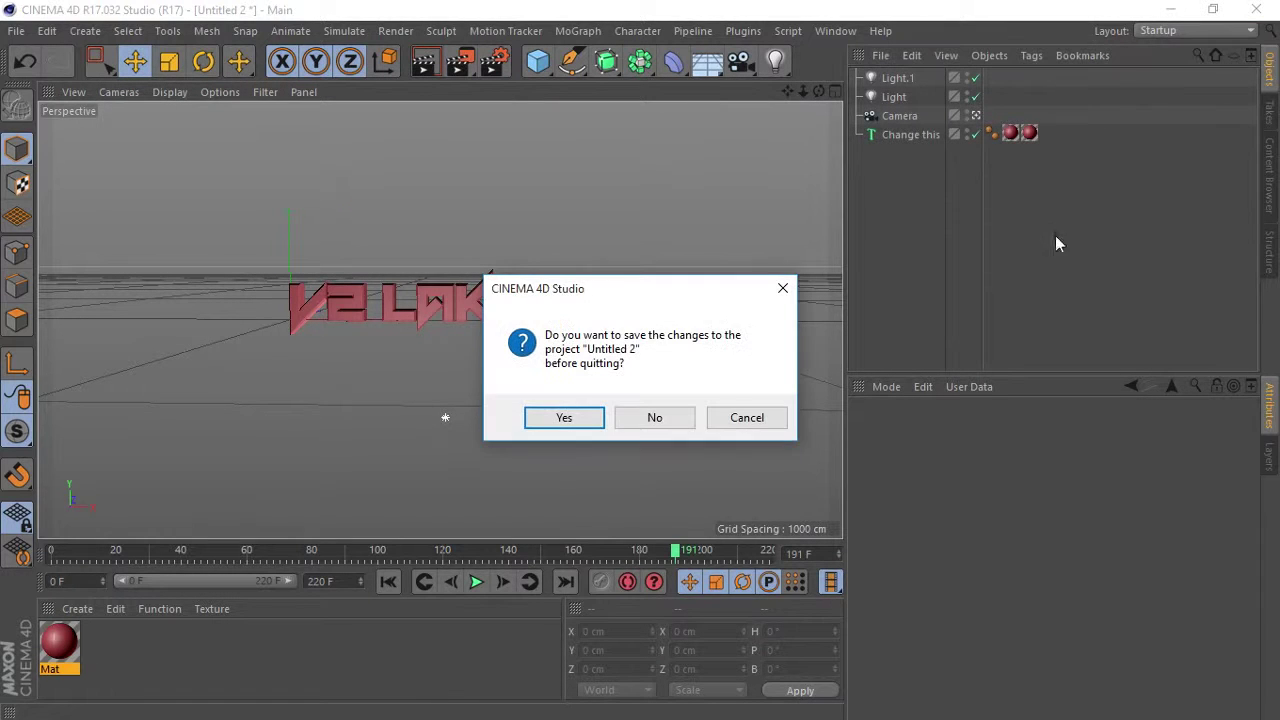
pyautogui.click(672, 425)
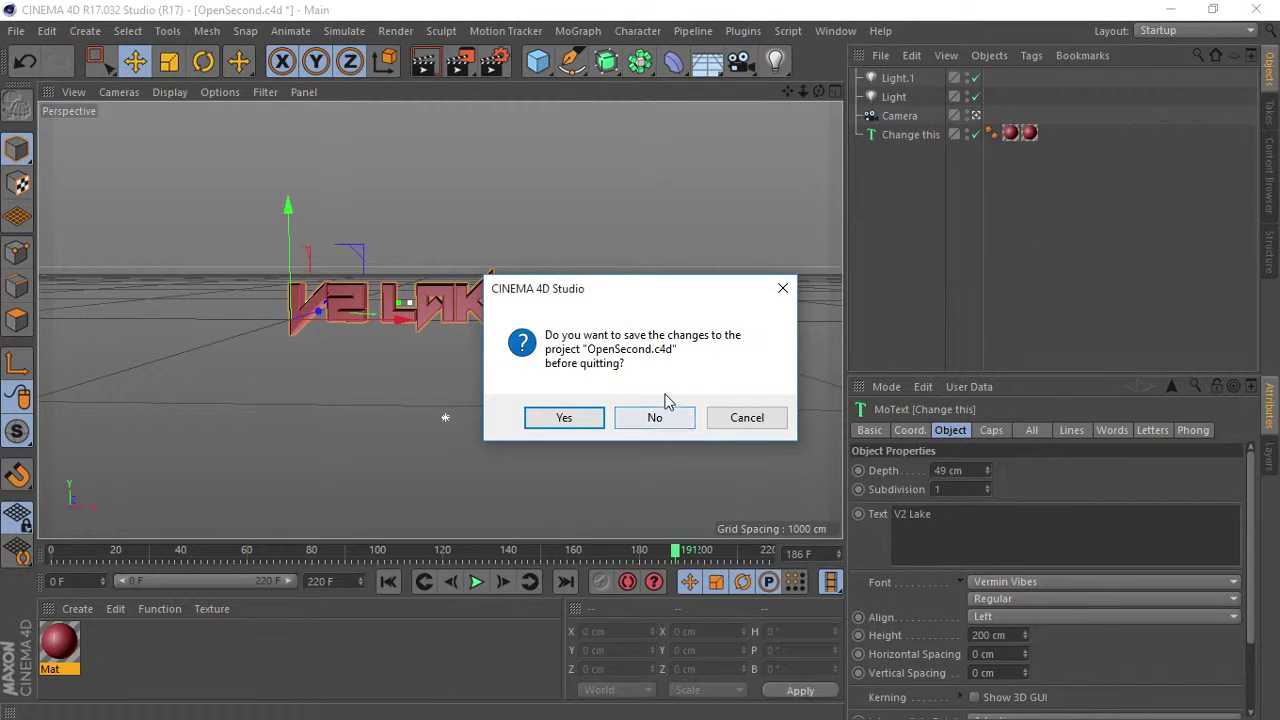
pyautogui.click(664, 422)
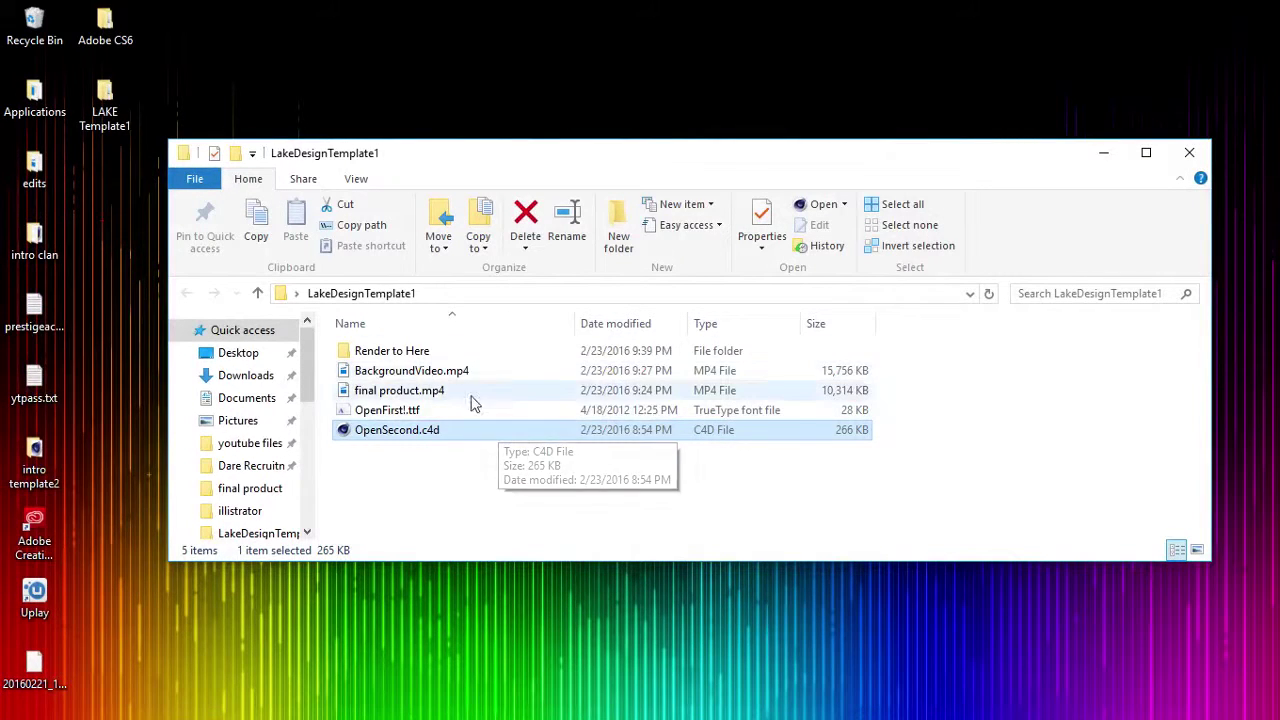
# Confirm Render to Here holds the Images0000.png onward frames, then return to LakeDesignTemplate1
pyautogui.doubleClick(375, 350)
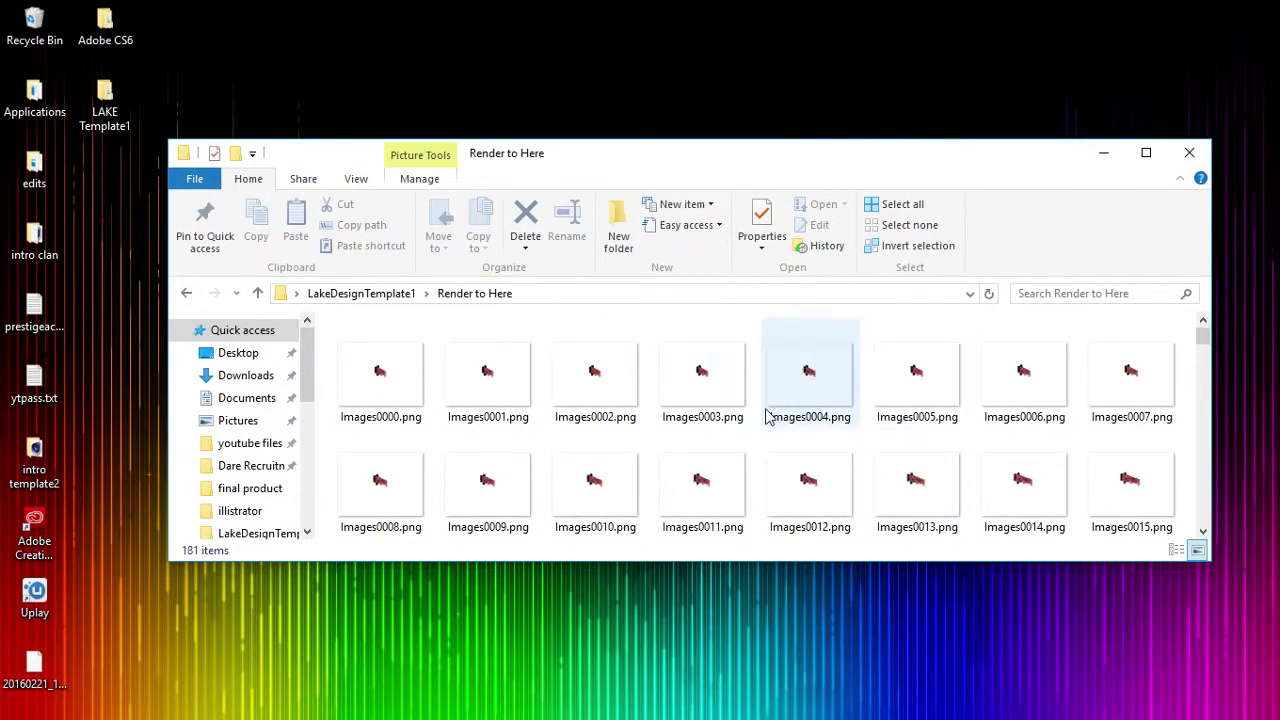
pyautogui.click(186, 293)
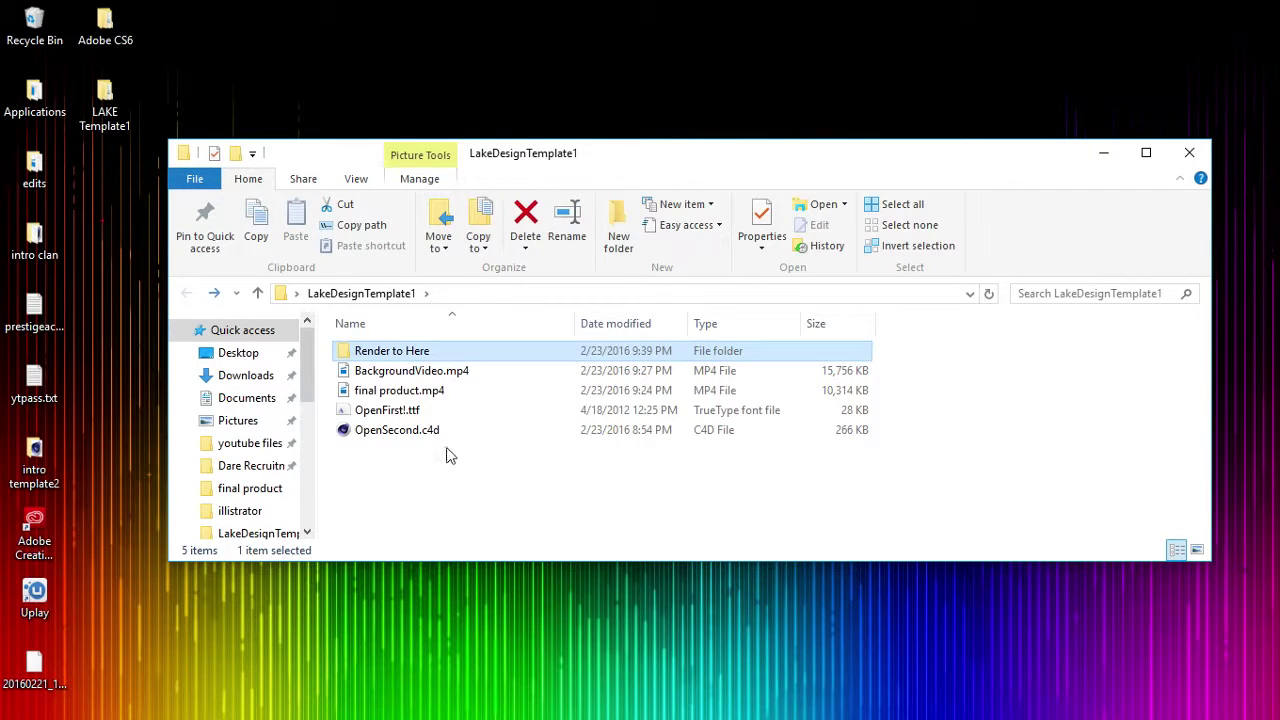
pyautogui.moveTo(668, 710)
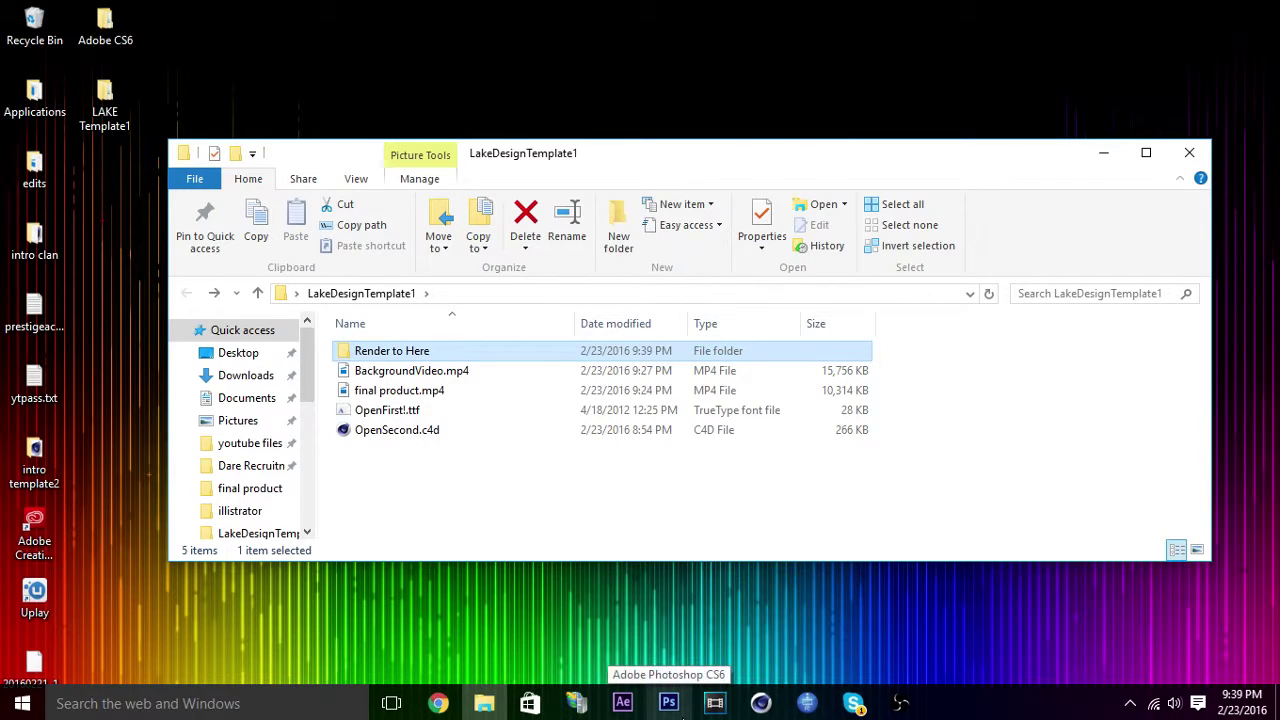
# In Vegas Pro, open Images0000.png from LakeDesignTemplate1\Render to Here as an image sequence
pyautogui.click(714, 704)
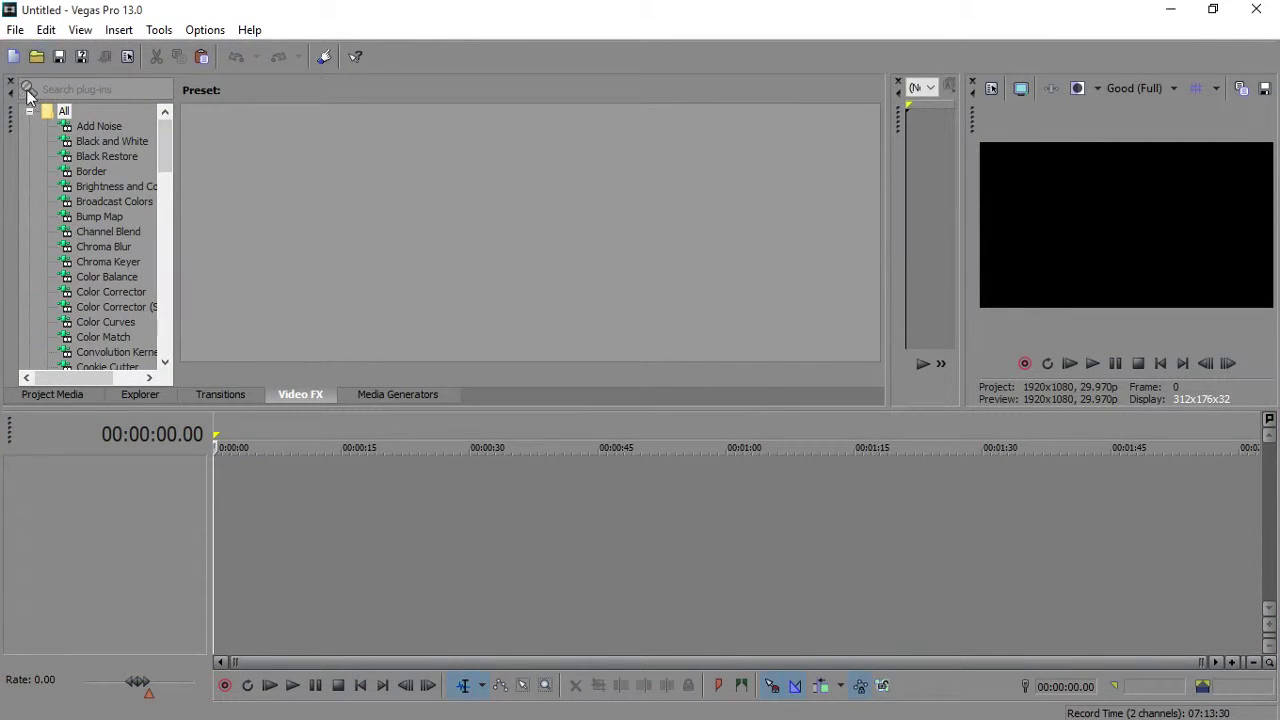
pyautogui.click(42, 62)
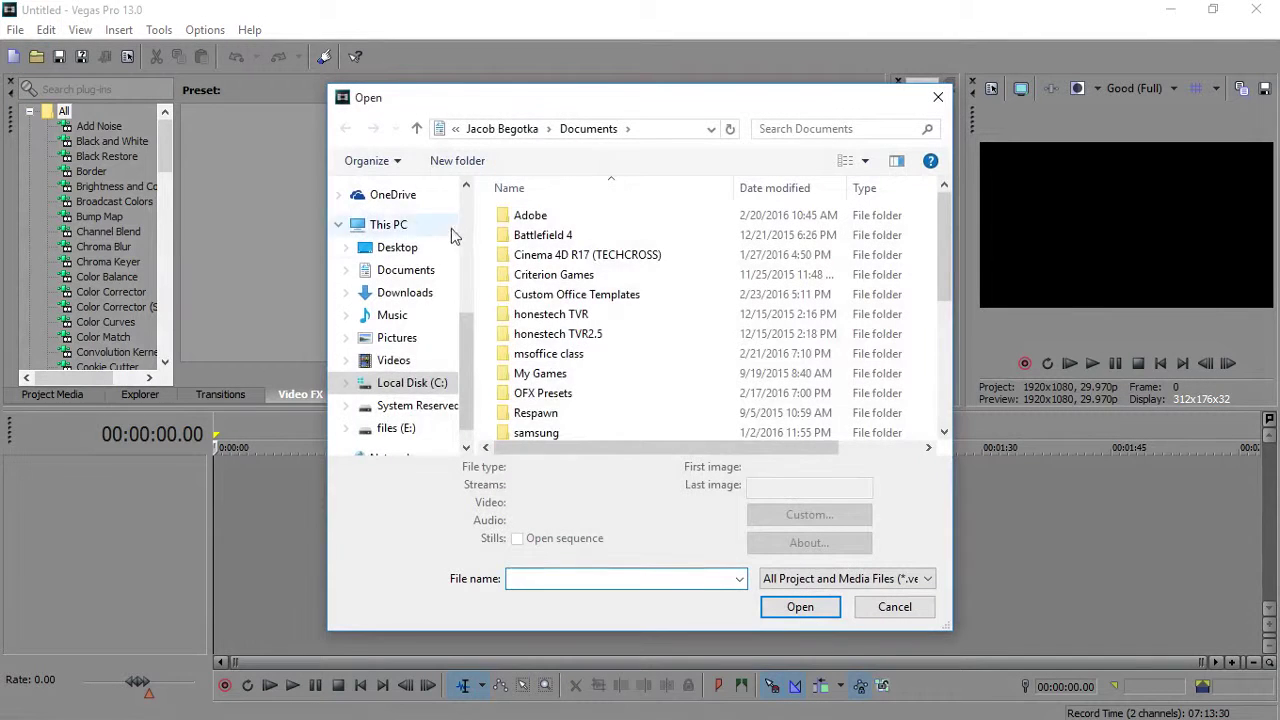
pyautogui.click(395, 248)
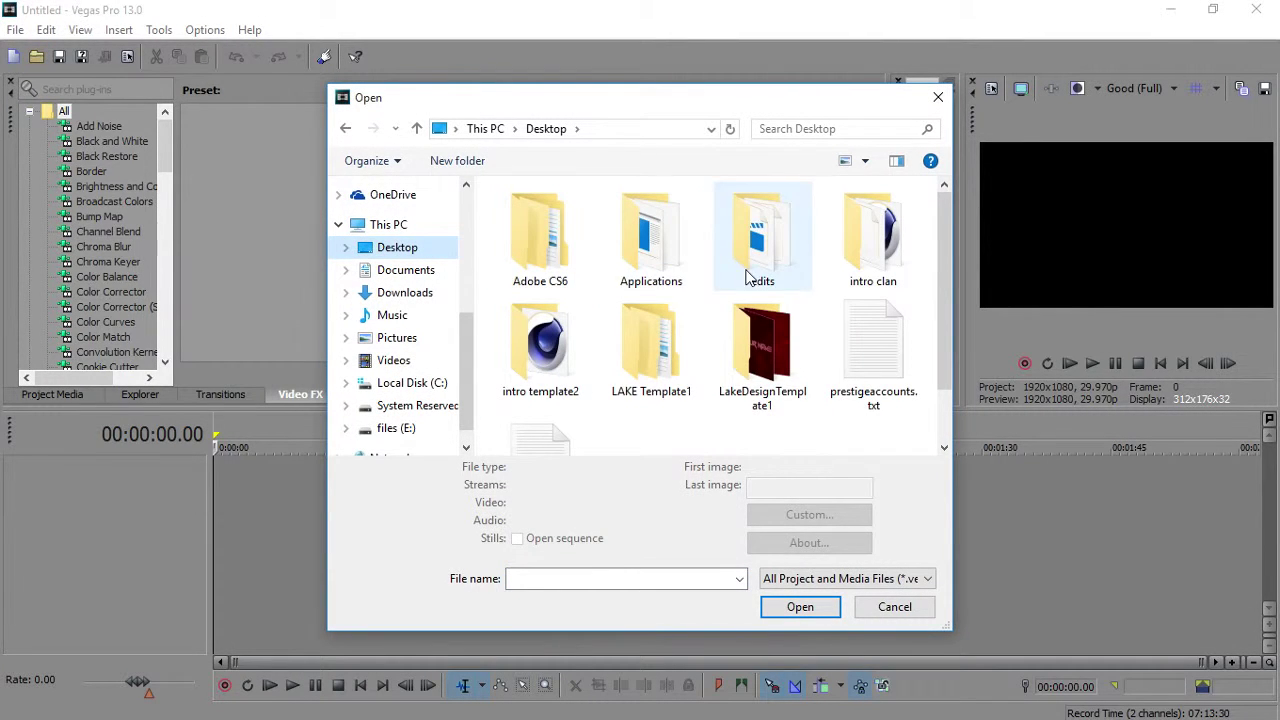
pyautogui.doubleClick(754, 350)
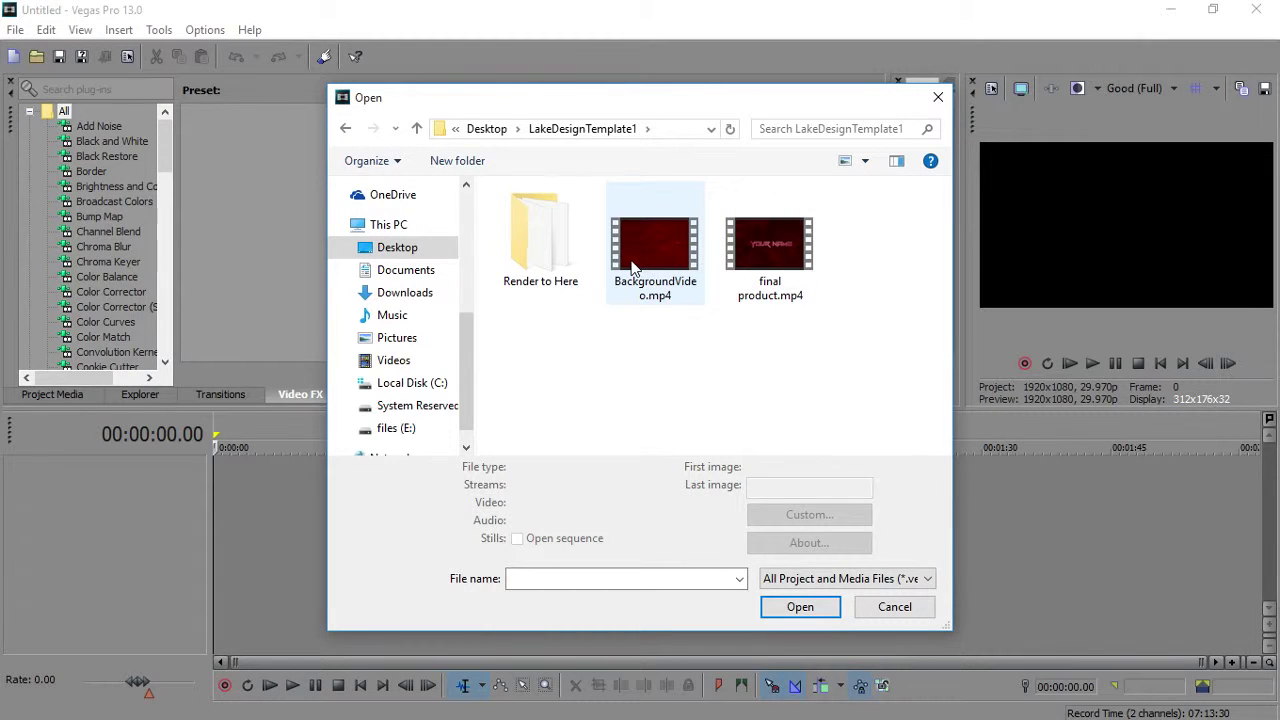
pyautogui.doubleClick(560, 250)
pyautogui.click(531, 220)
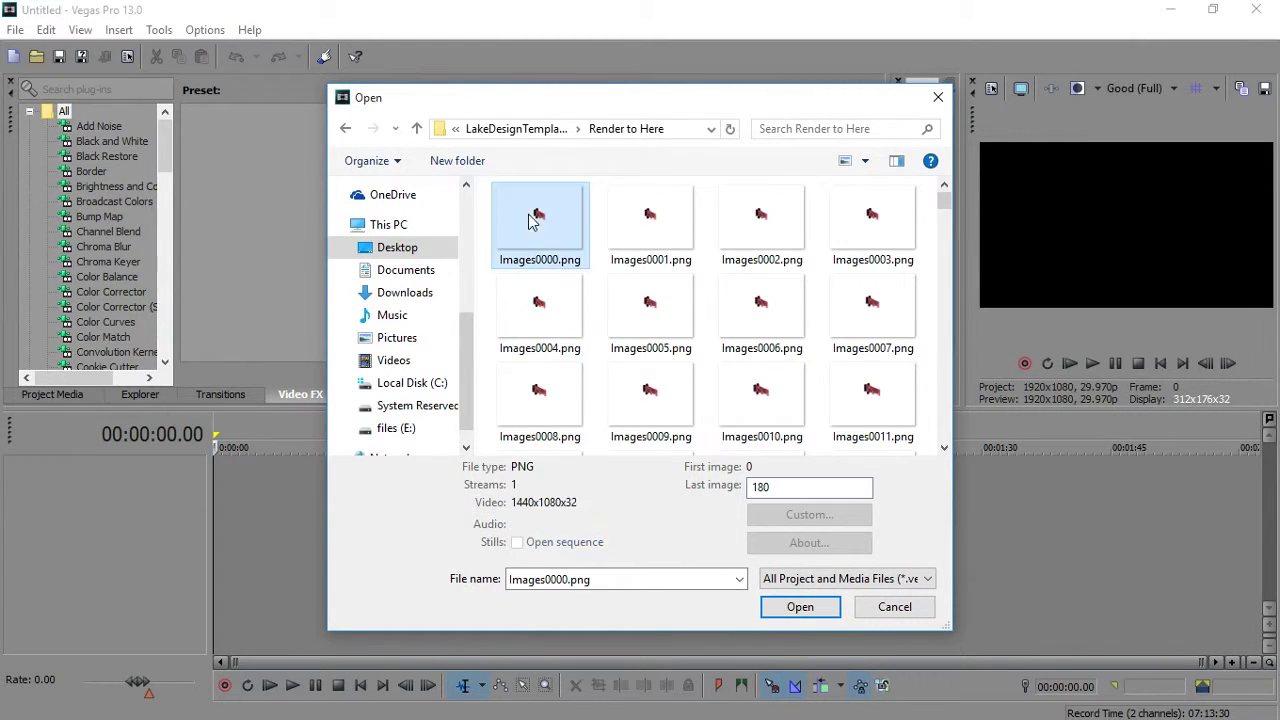
pyautogui.click(517, 542)
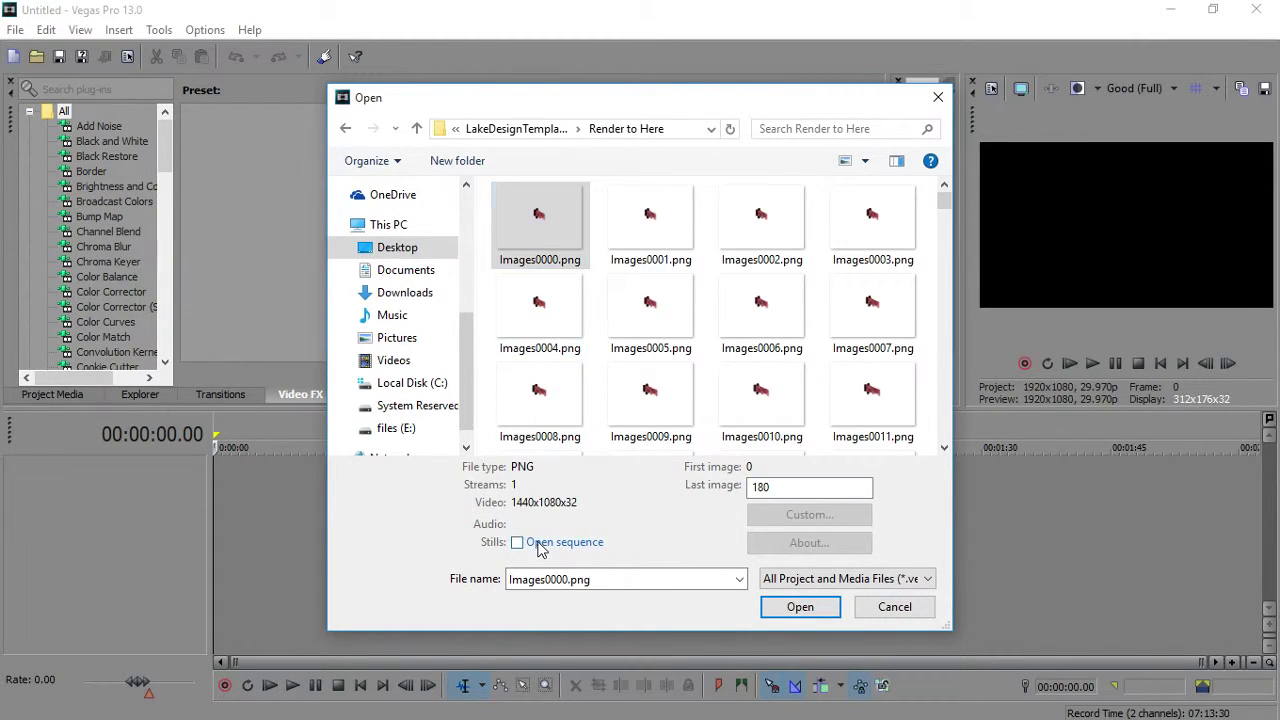
pyautogui.click(789, 607)
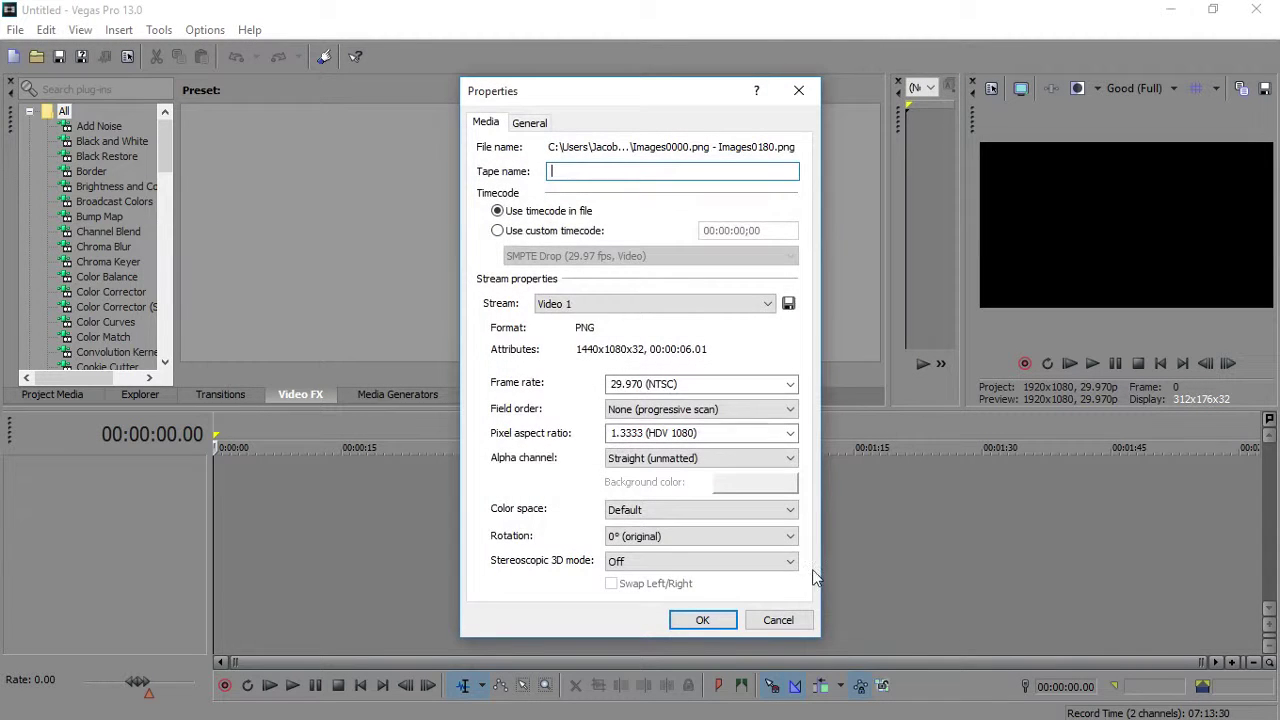
# Accept the sequence properties and import BackgroundVideo.mp4 from LakeDesignTemplate1
pyautogui.click(703, 620)
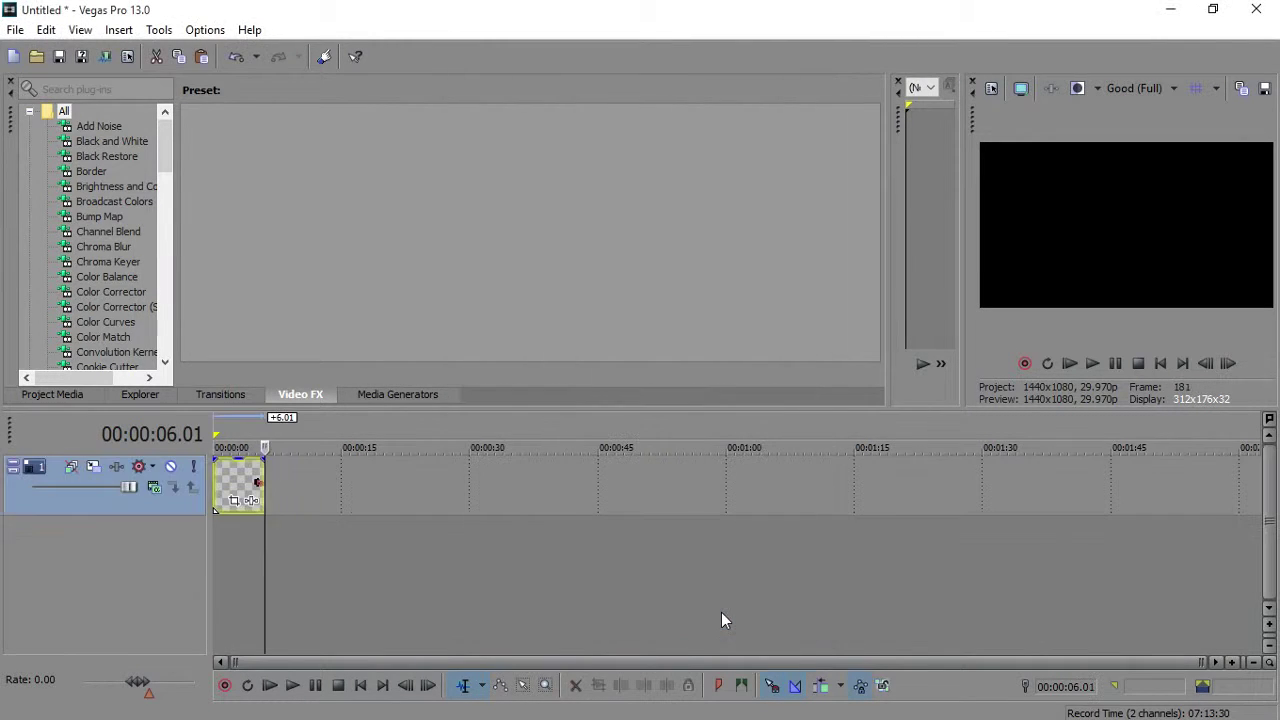
pyautogui.click(36, 56)
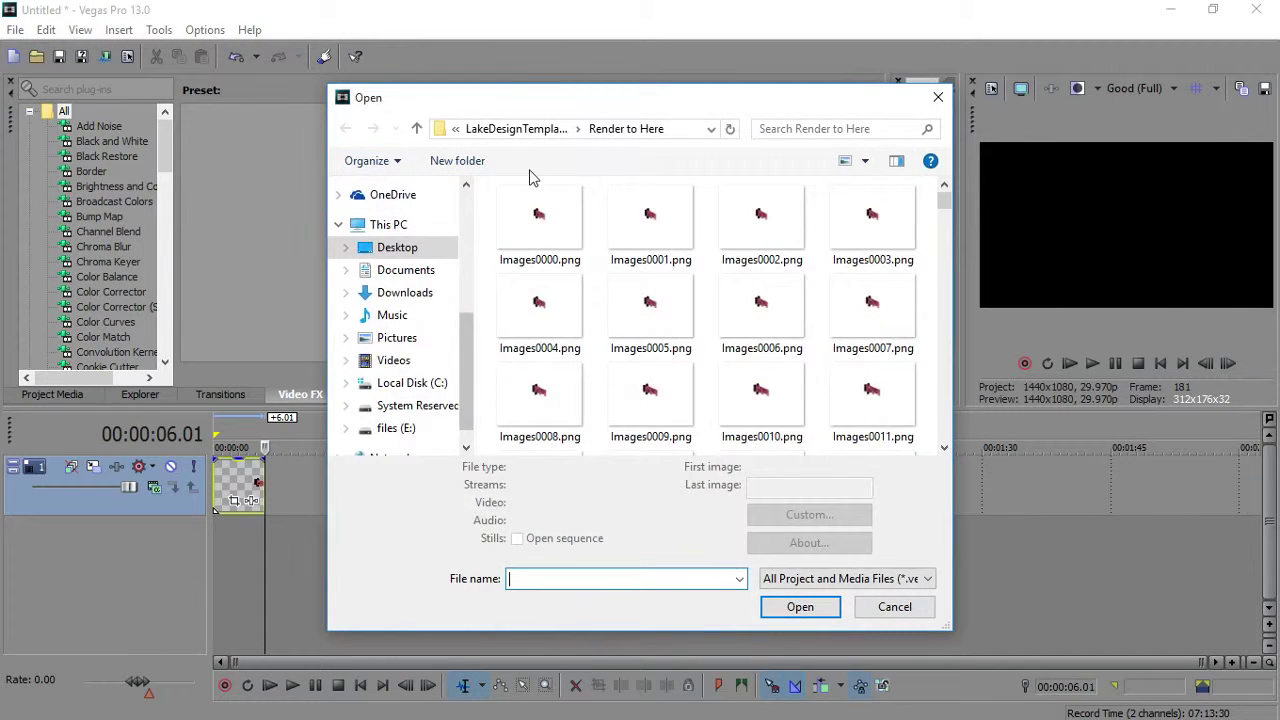
pyautogui.click(520, 136)
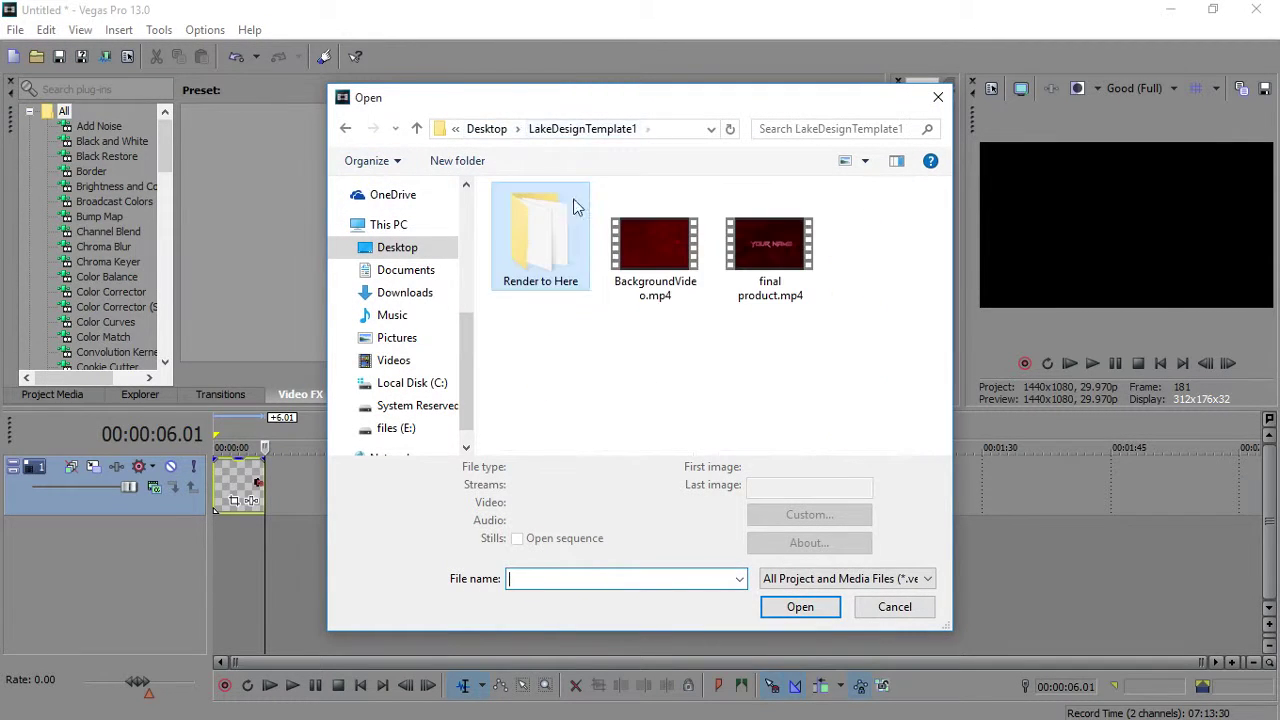
pyautogui.doubleClick(660, 288)
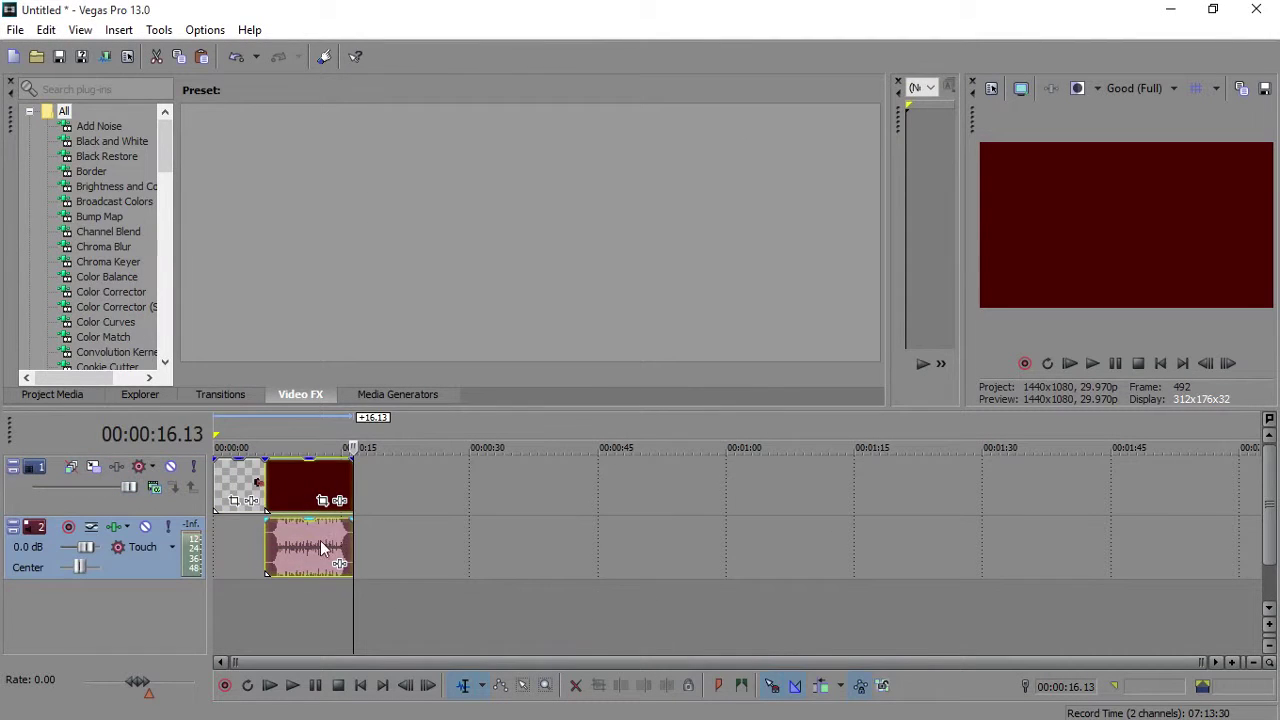
# Move the background video and audio onto lower tracks, starting at 0:00
pyautogui.click(297, 500)
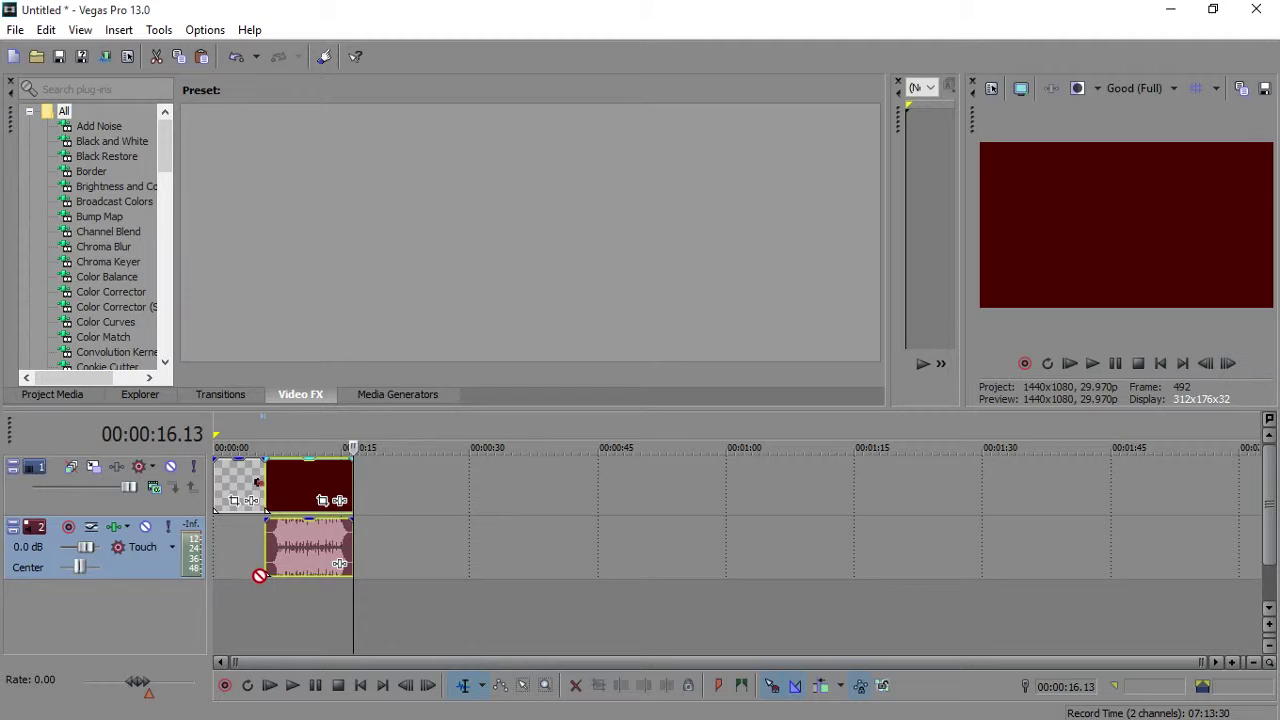
pyautogui.moveTo(246, 567); pyautogui.dragTo(237, 594)
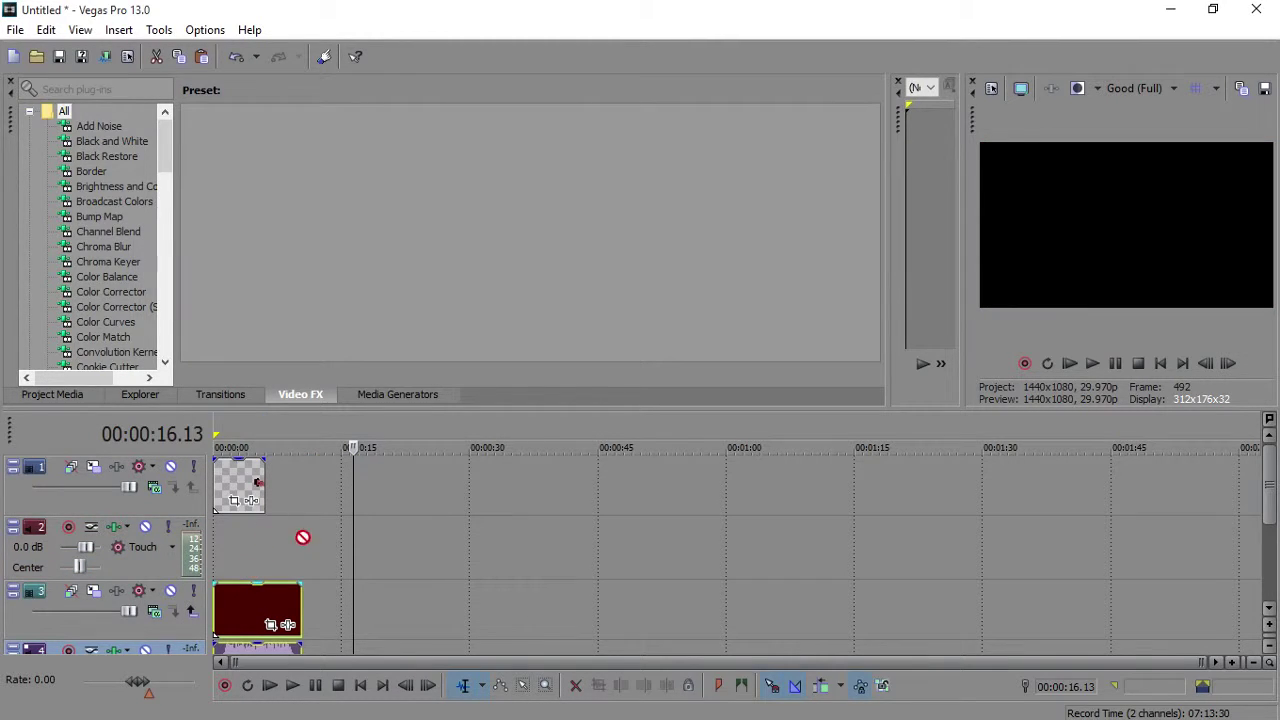
pyautogui.moveTo(250, 599); pyautogui.dragTo(251, 579)
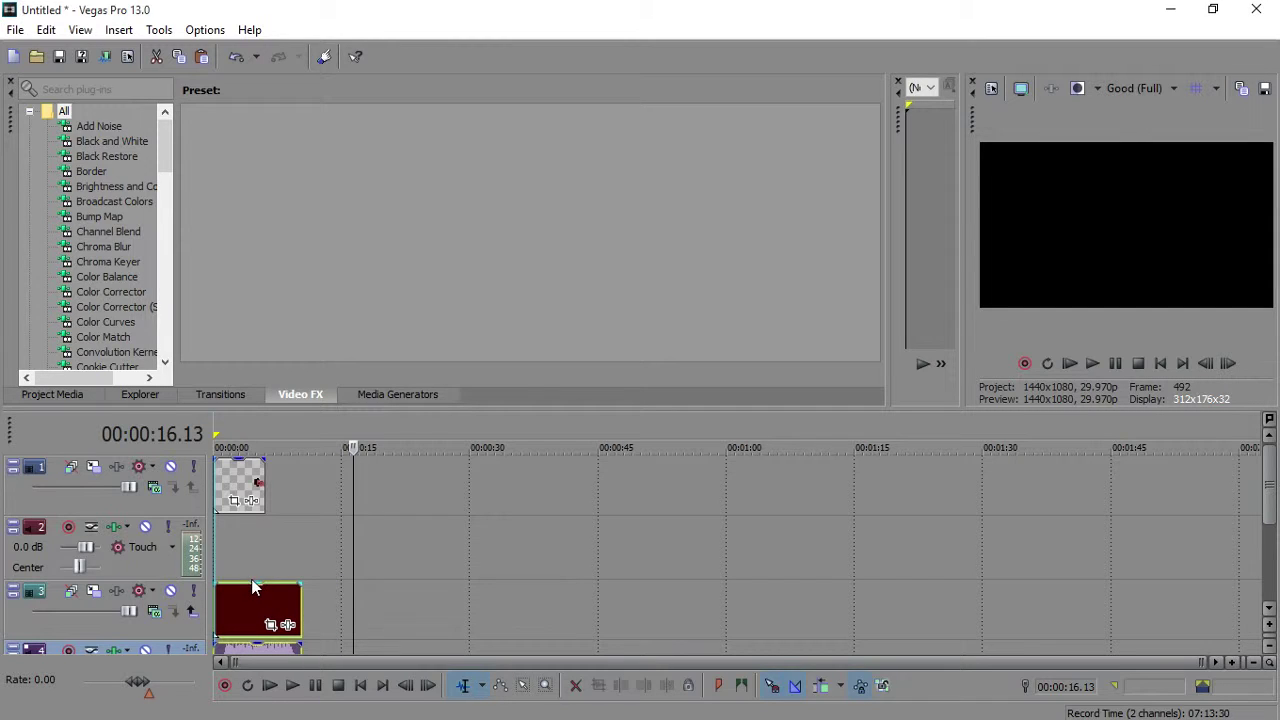
# Play the project from the start to review V2 LAKE over the red background, then select the text clip
pyautogui.click(1095, 365)
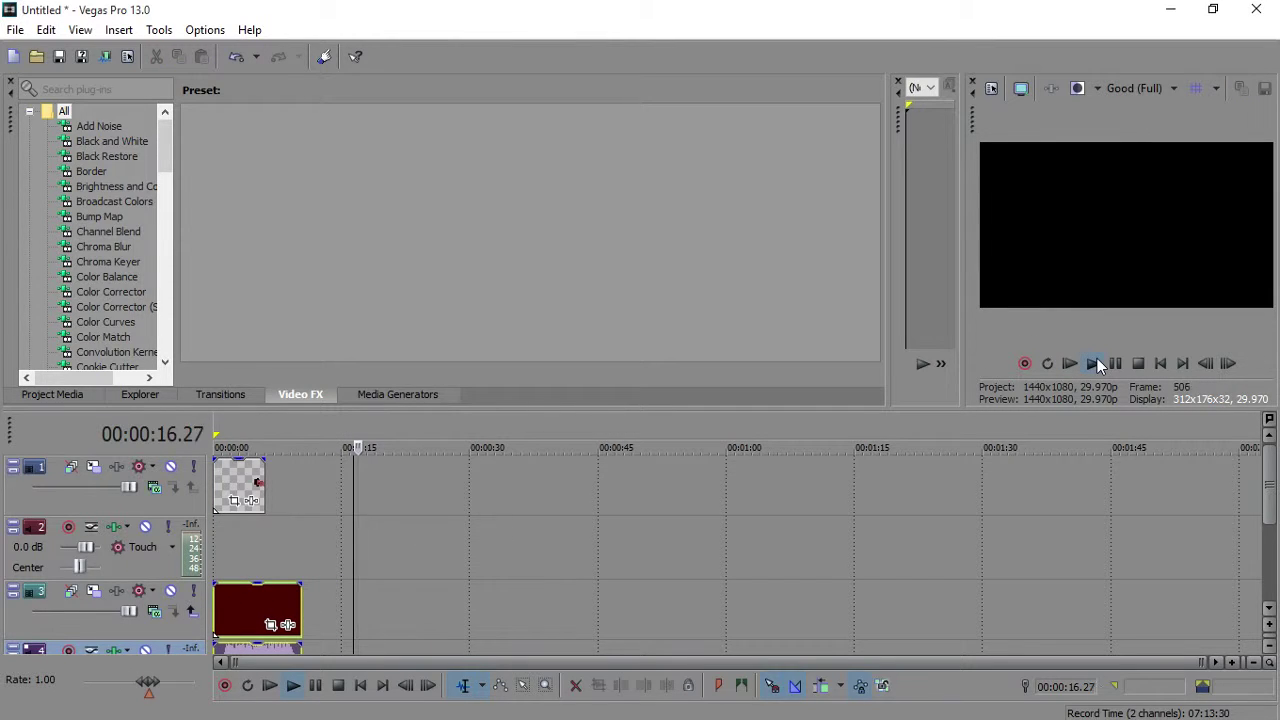
pyautogui.click(1140, 365)
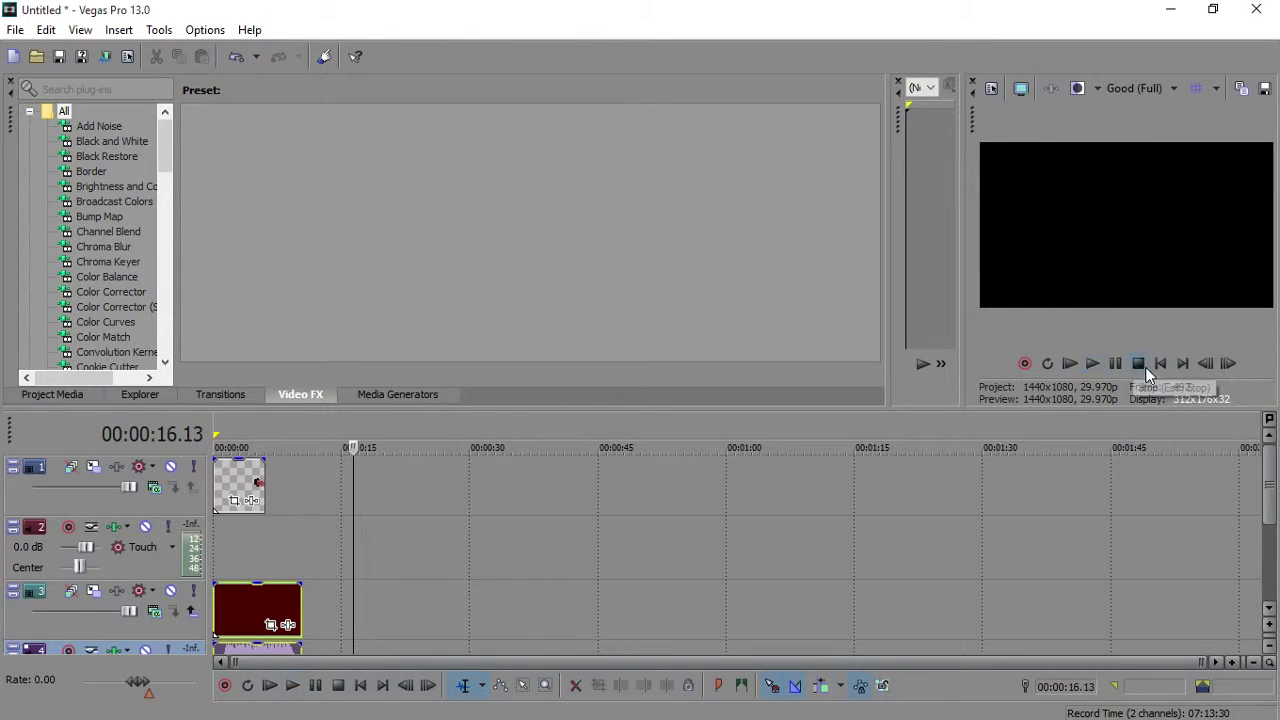
pyautogui.click(1200, 368)
pyautogui.click(1093, 365)
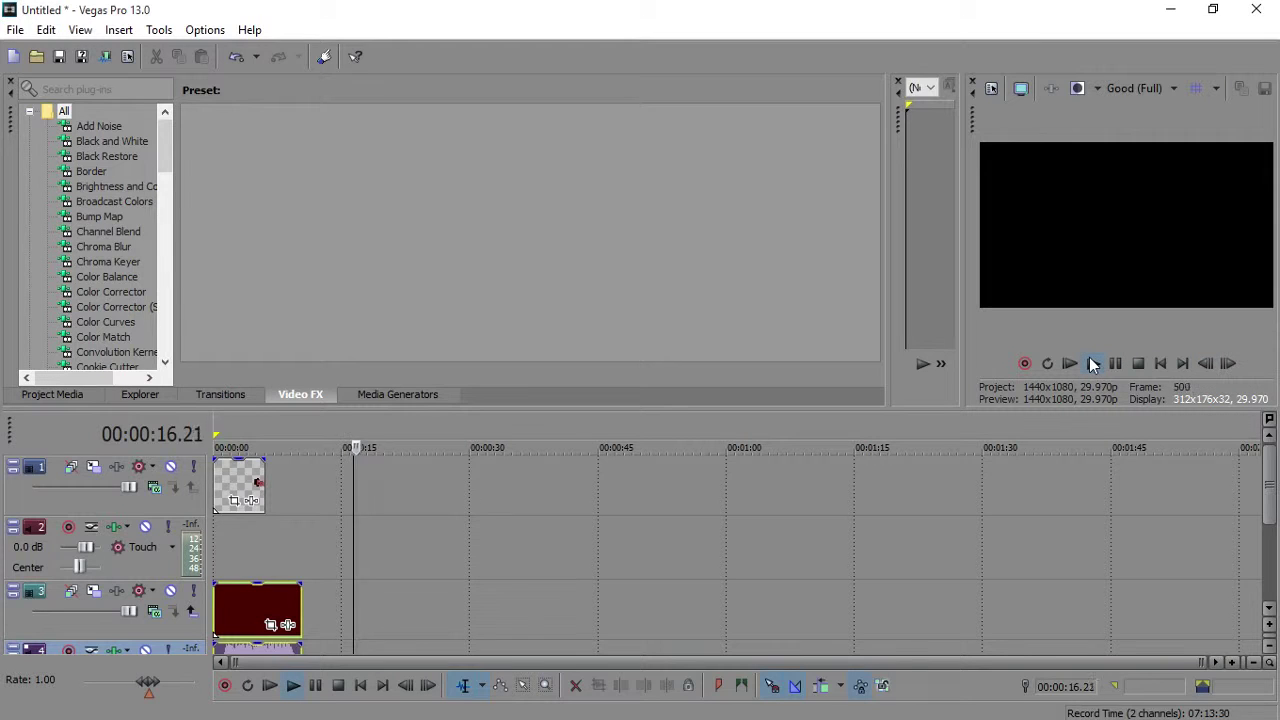
pyautogui.click(1161, 365)
pyautogui.click(1164, 366)
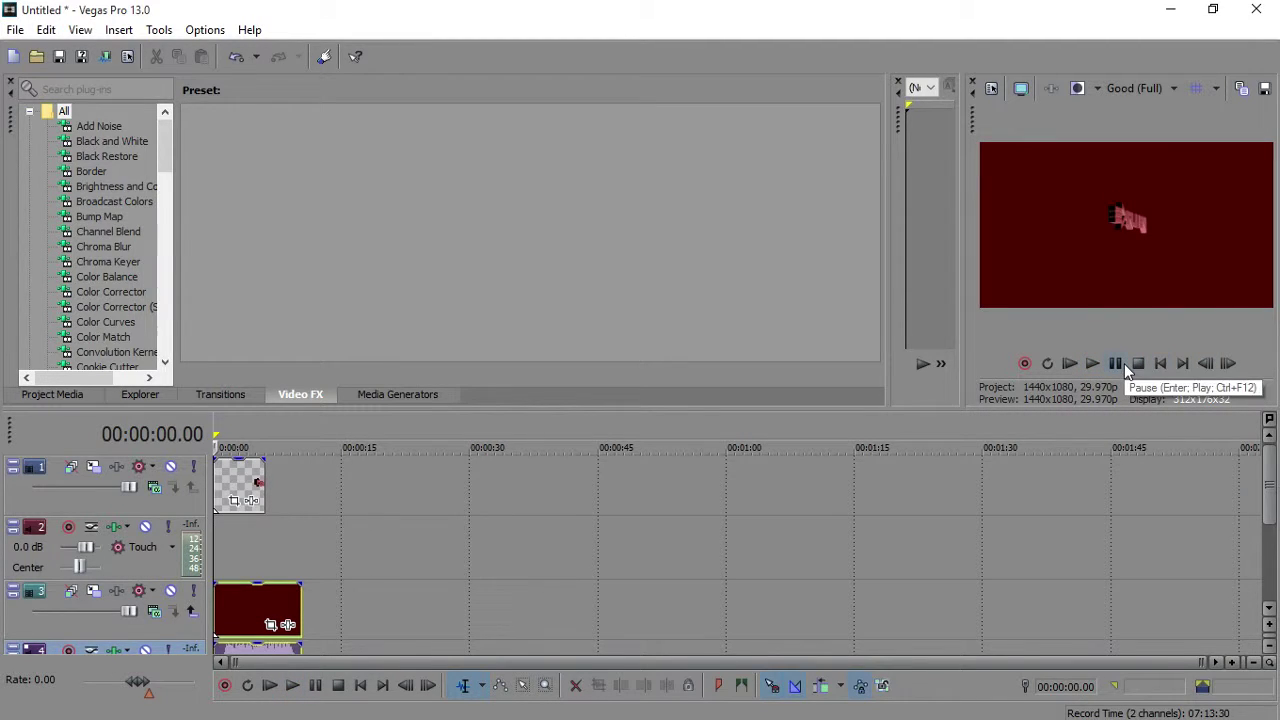
pyautogui.click(1093, 365)
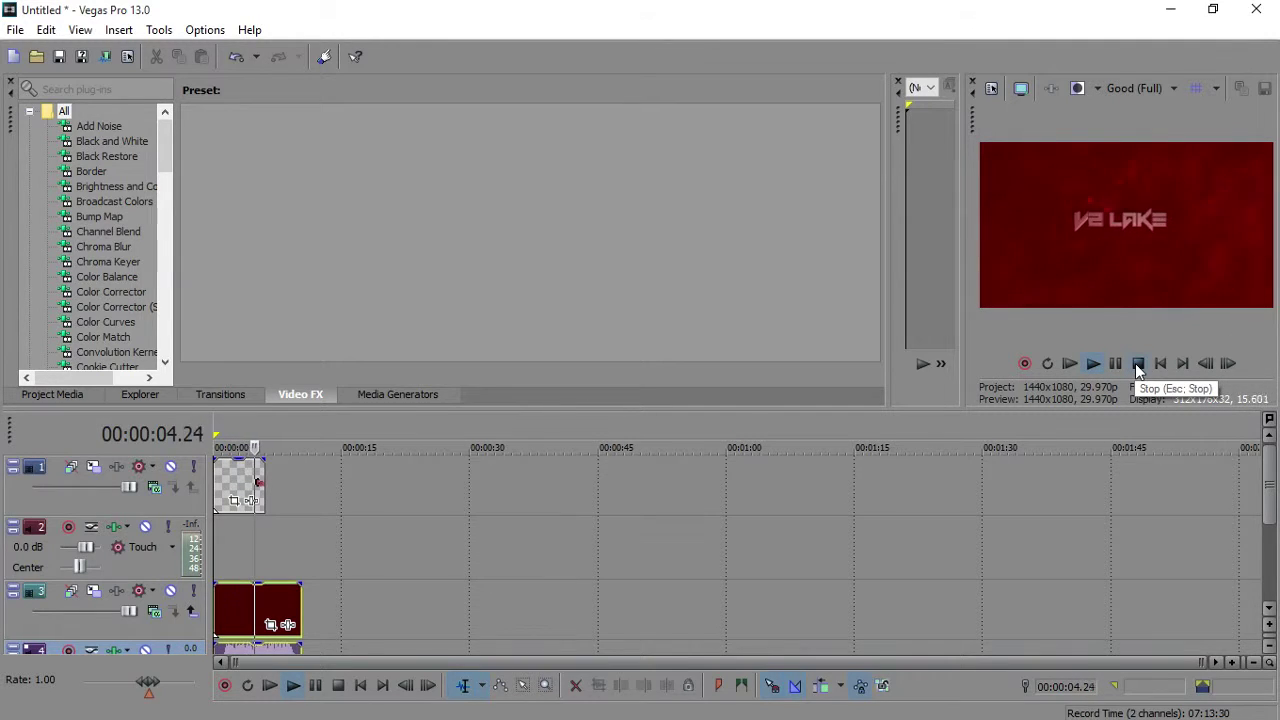
pyautogui.click(1137, 364)
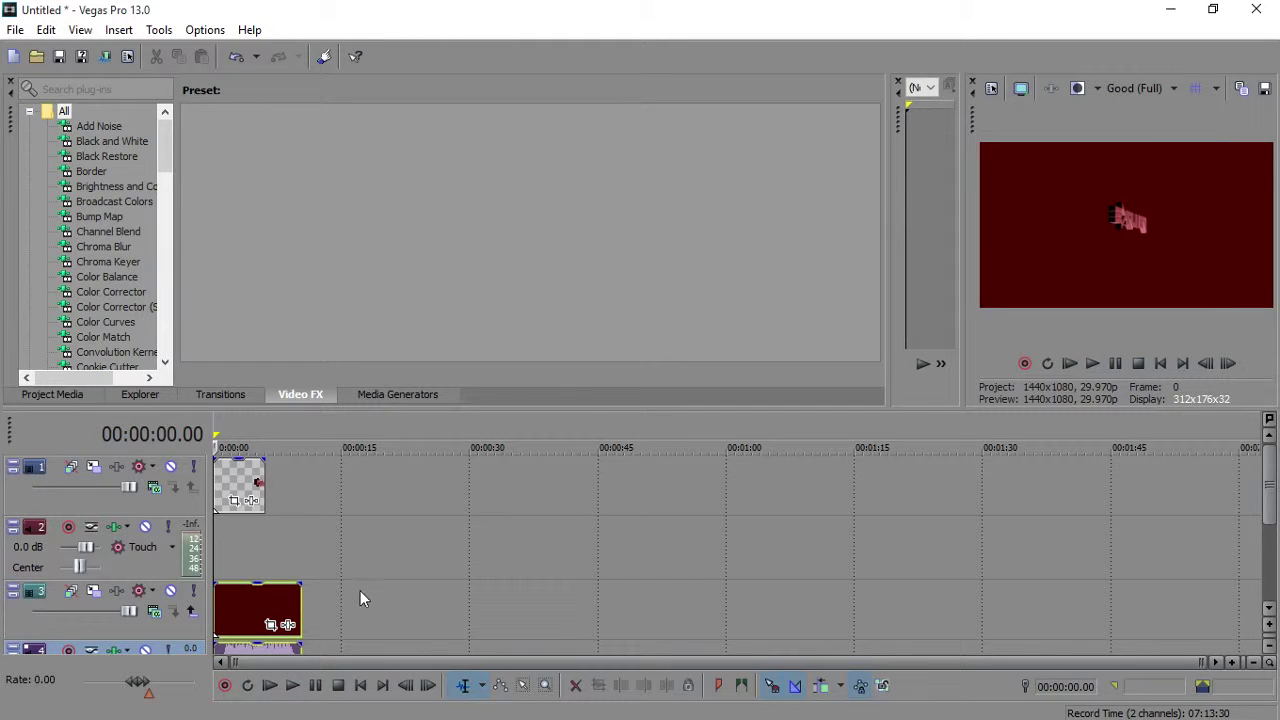
pyautogui.click(258, 482)
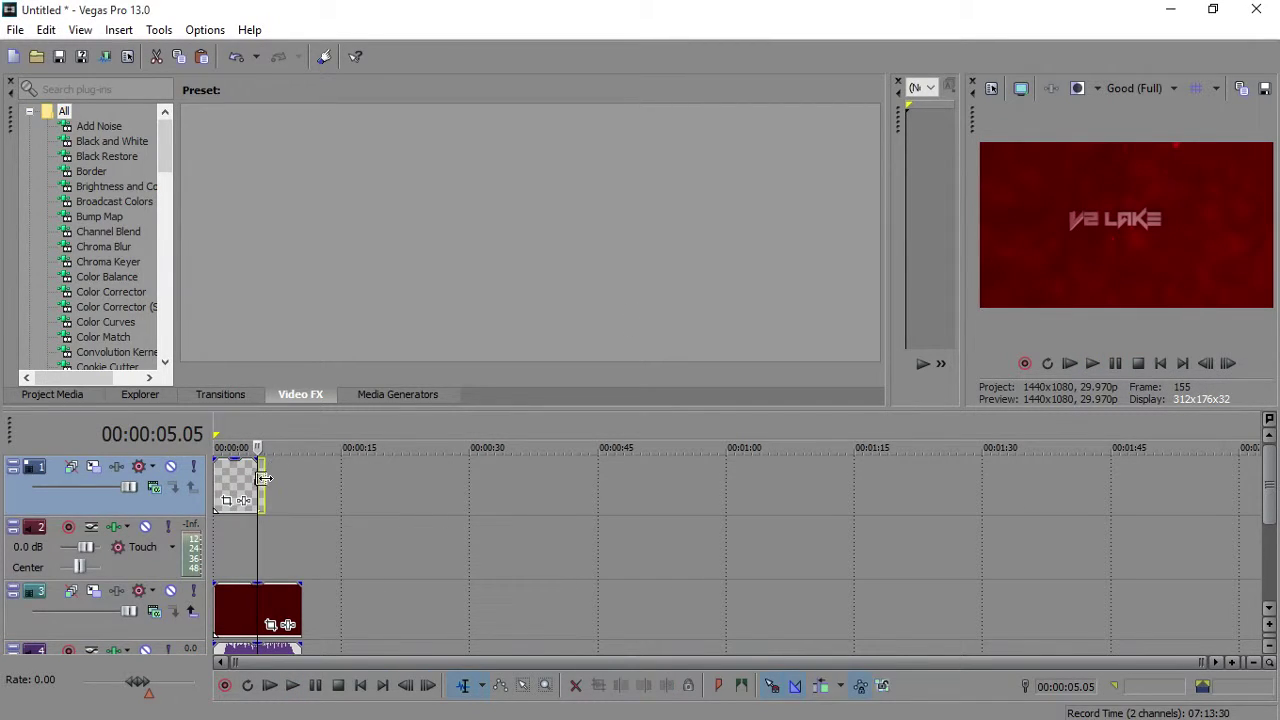
# Copy the V2 LAKE text clip on track 1
pyautogui.scroll(2, 303, 497)
pyautogui.scroll(3, 377, 513)
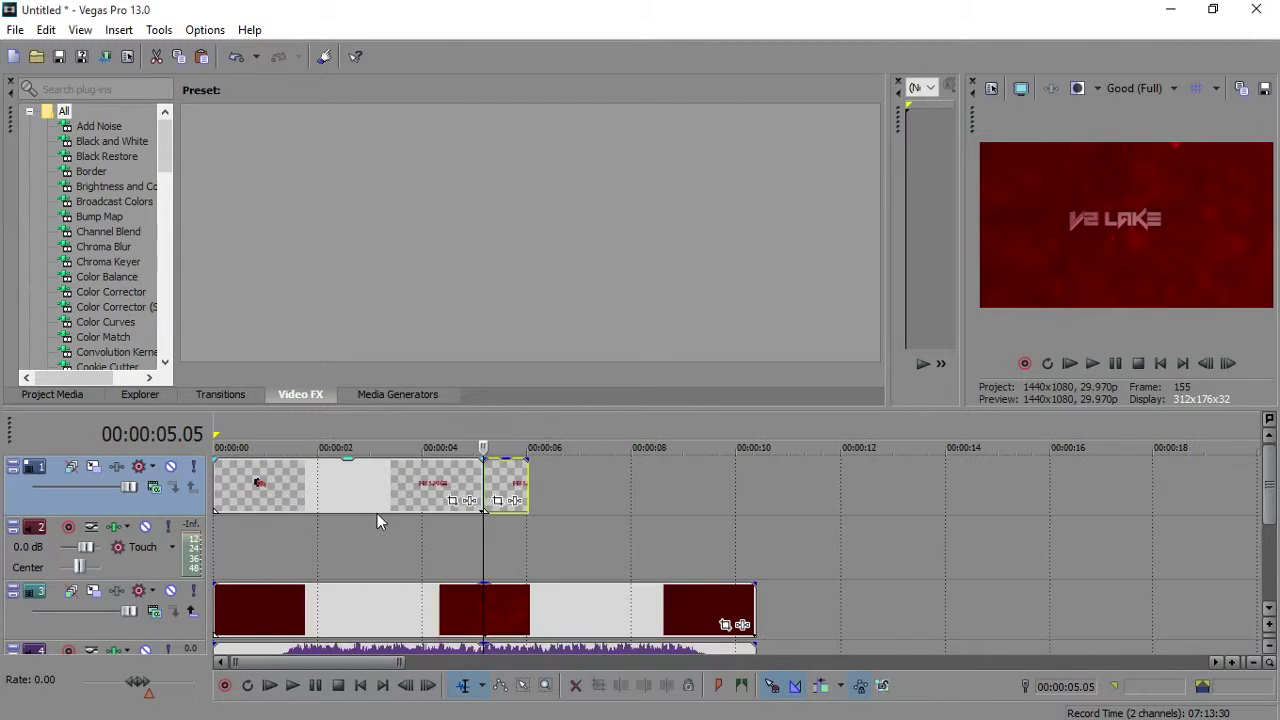
pyautogui.click(511, 490)
pyautogui.rightClick(500, 472)
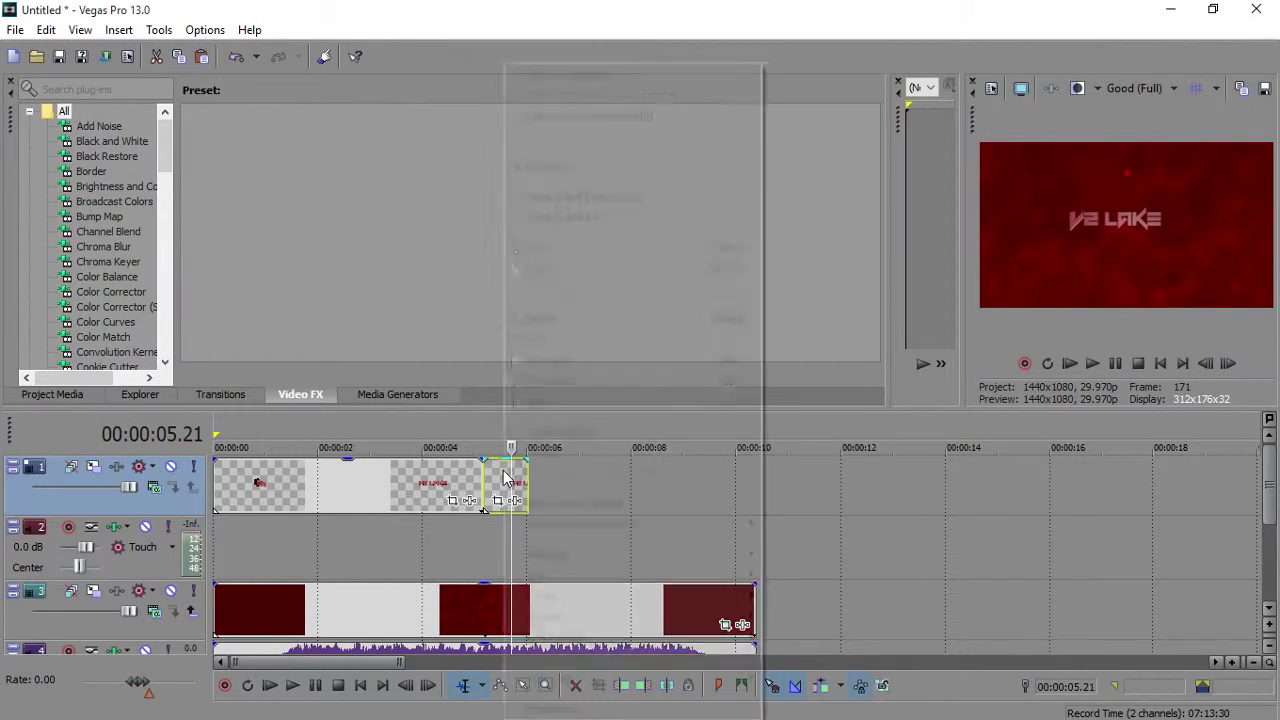
pyautogui.click(547, 272)
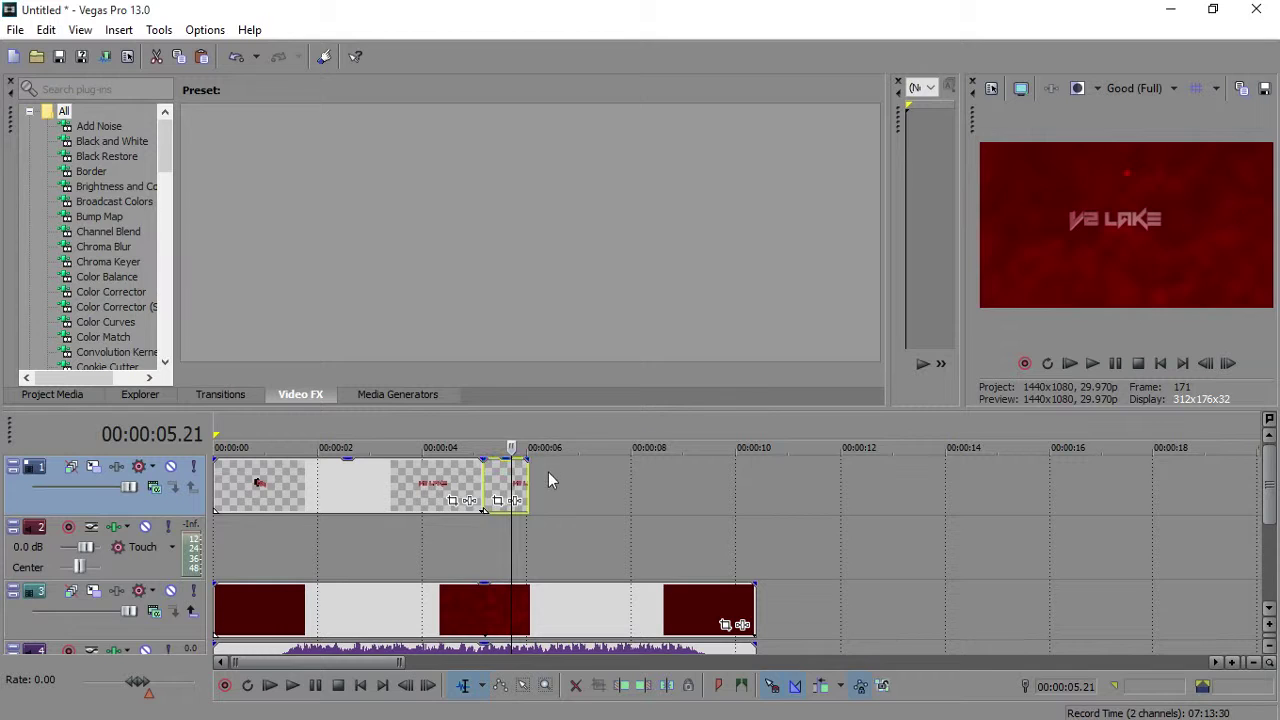
# Paste four copies of the text clip end to end on track 1, out to about 00:00:09.15
pyautogui.rightClick(548, 480)
pyautogui.click(532, 462)
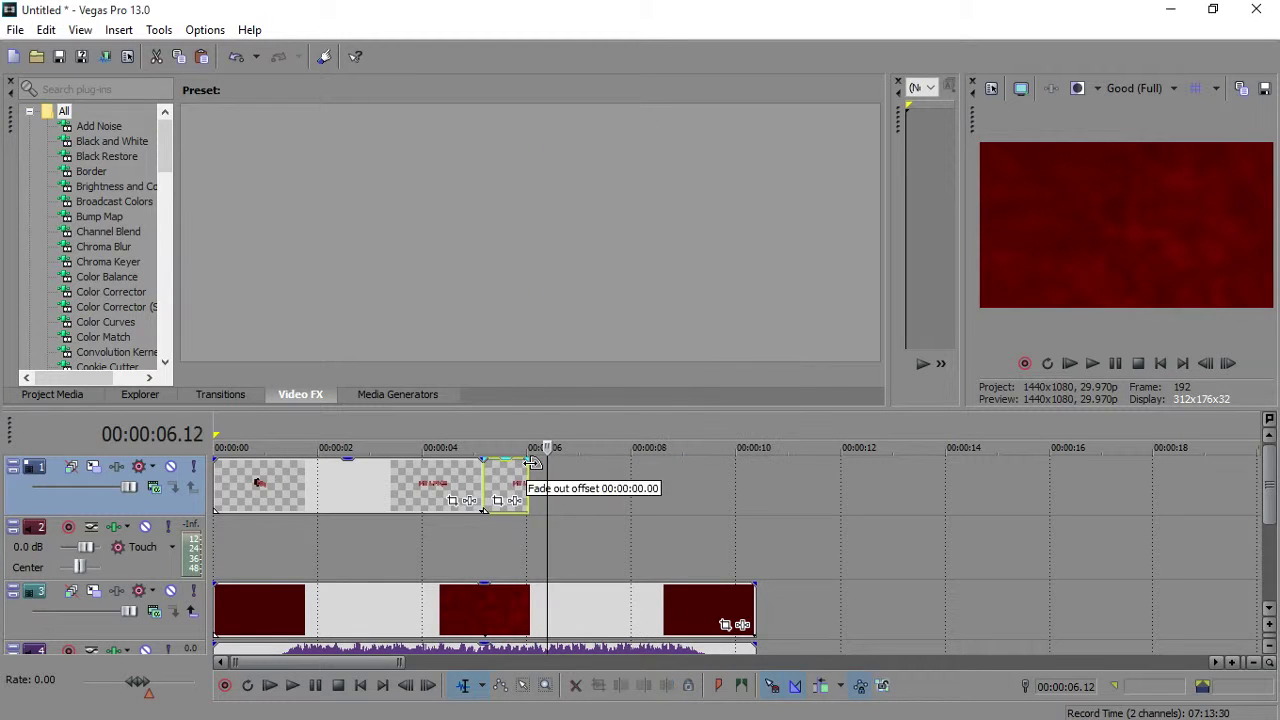
pyautogui.click(529, 480)
pyautogui.rightClick(548, 476)
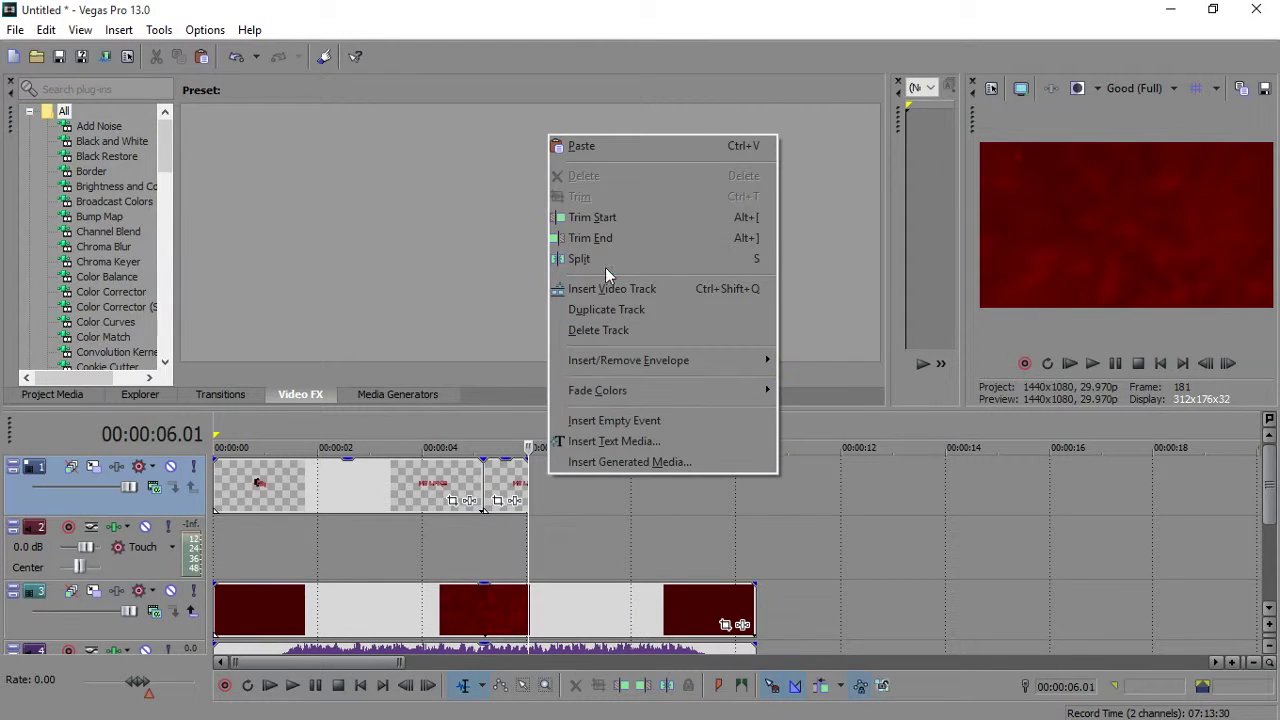
pyautogui.click(586, 152)
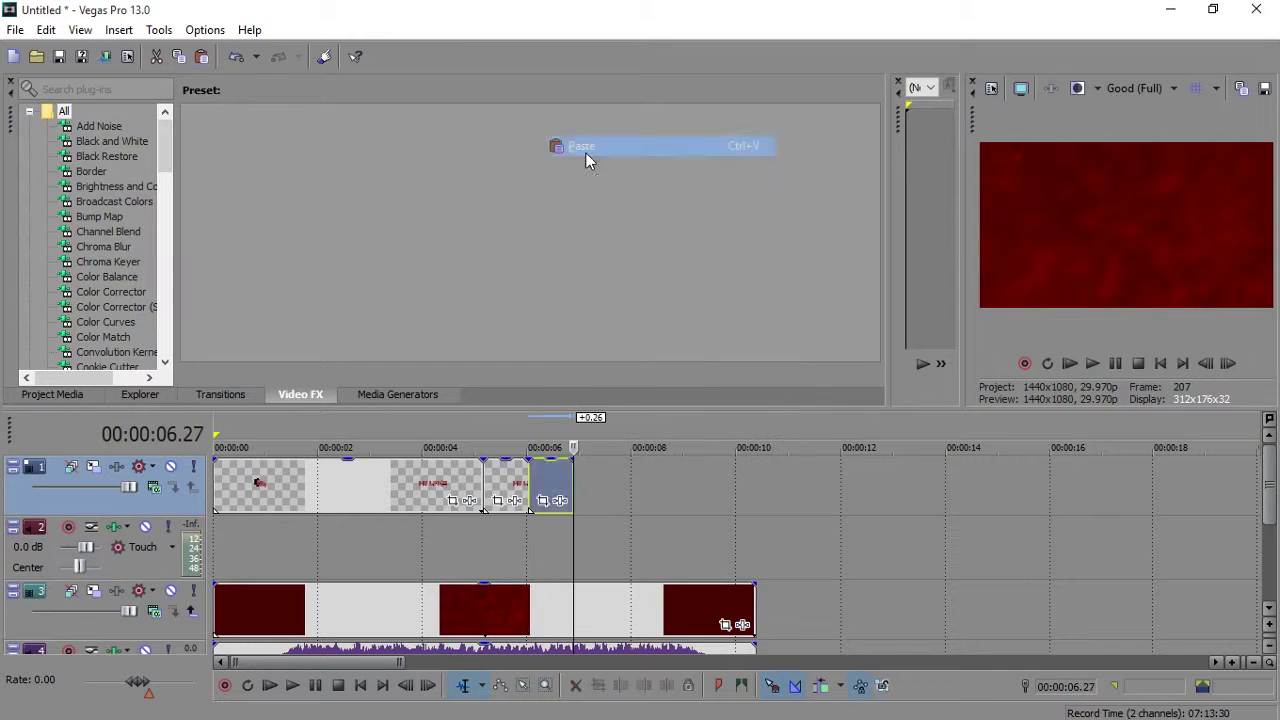
pyautogui.rightClick(586, 477)
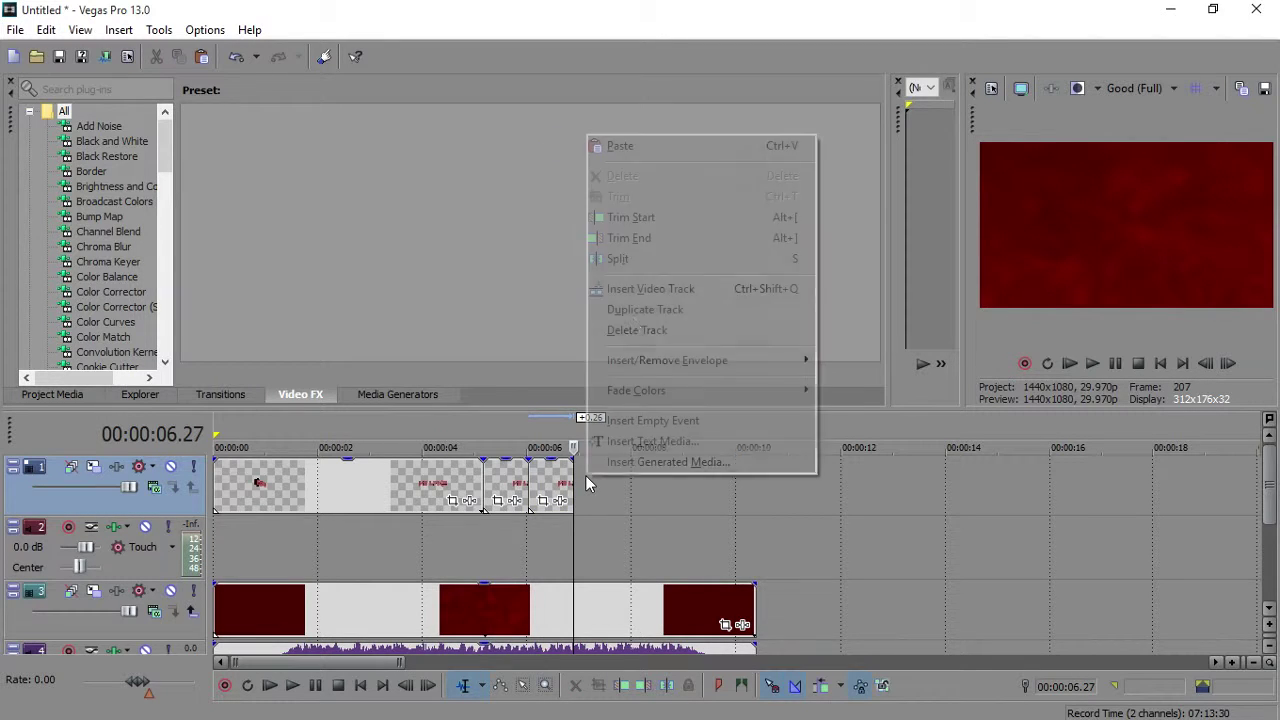
pyautogui.click(621, 150)
pyautogui.rightClick(640, 490)
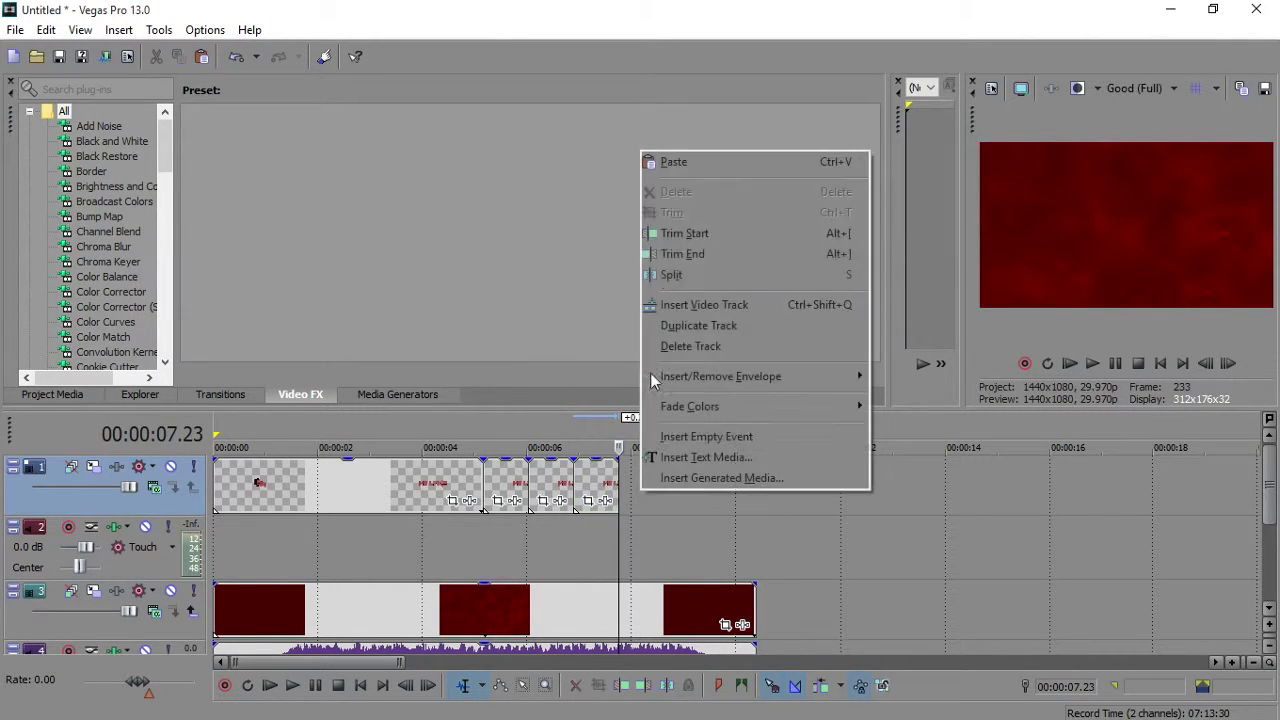
pyautogui.click(696, 165)
pyautogui.rightClick(707, 480)
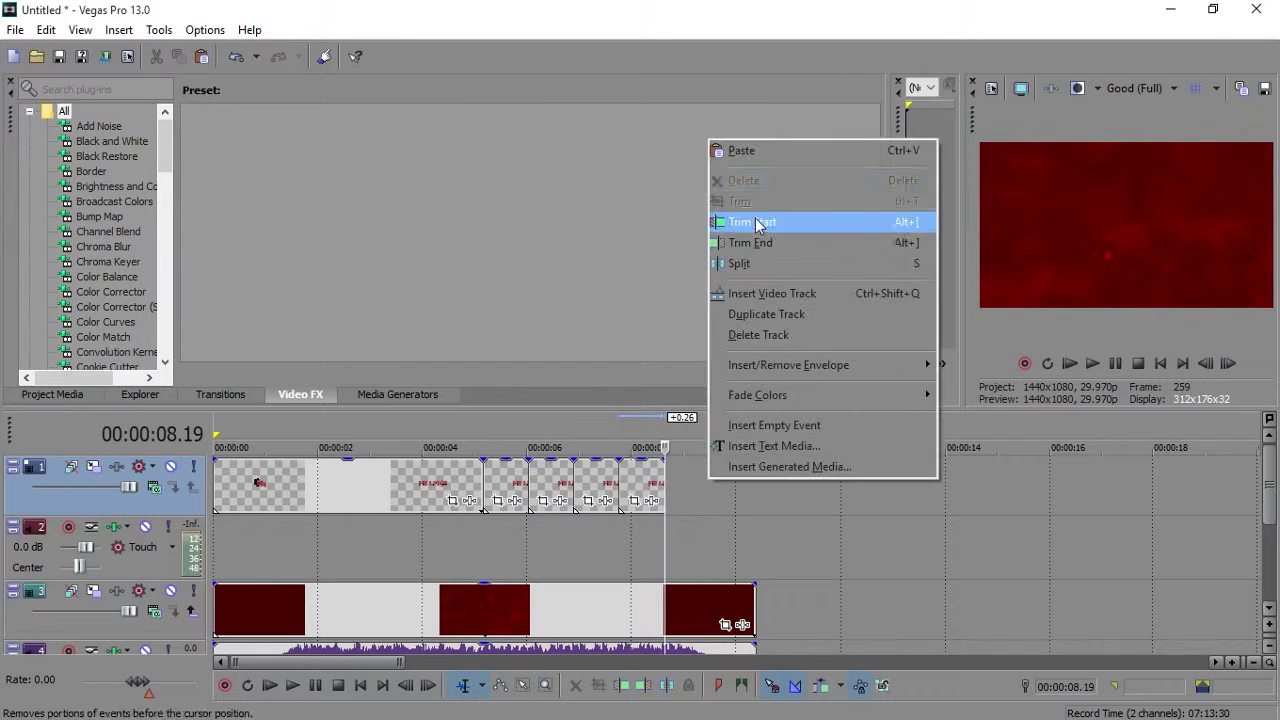
pyautogui.click(774, 155)
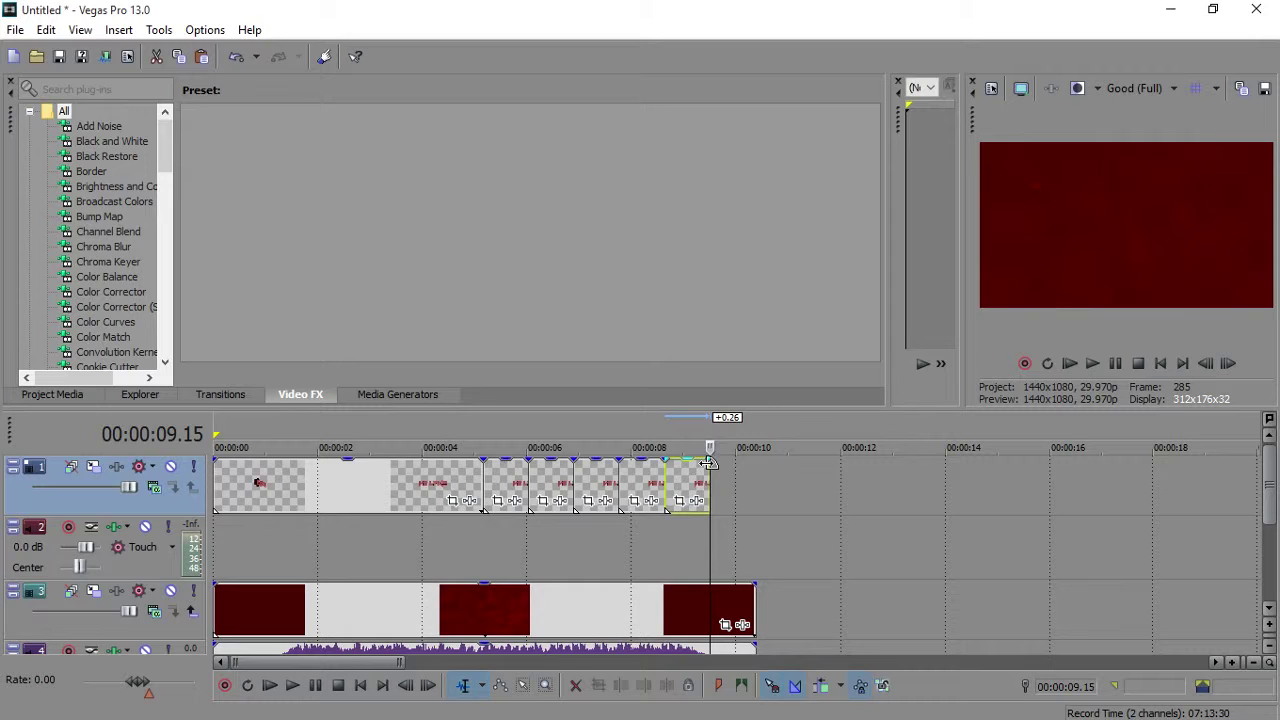
# Fade out the last text clip, fade in the first, and play back from the start
pyautogui.moveTo(710, 462); pyautogui.dragTo(705, 492)
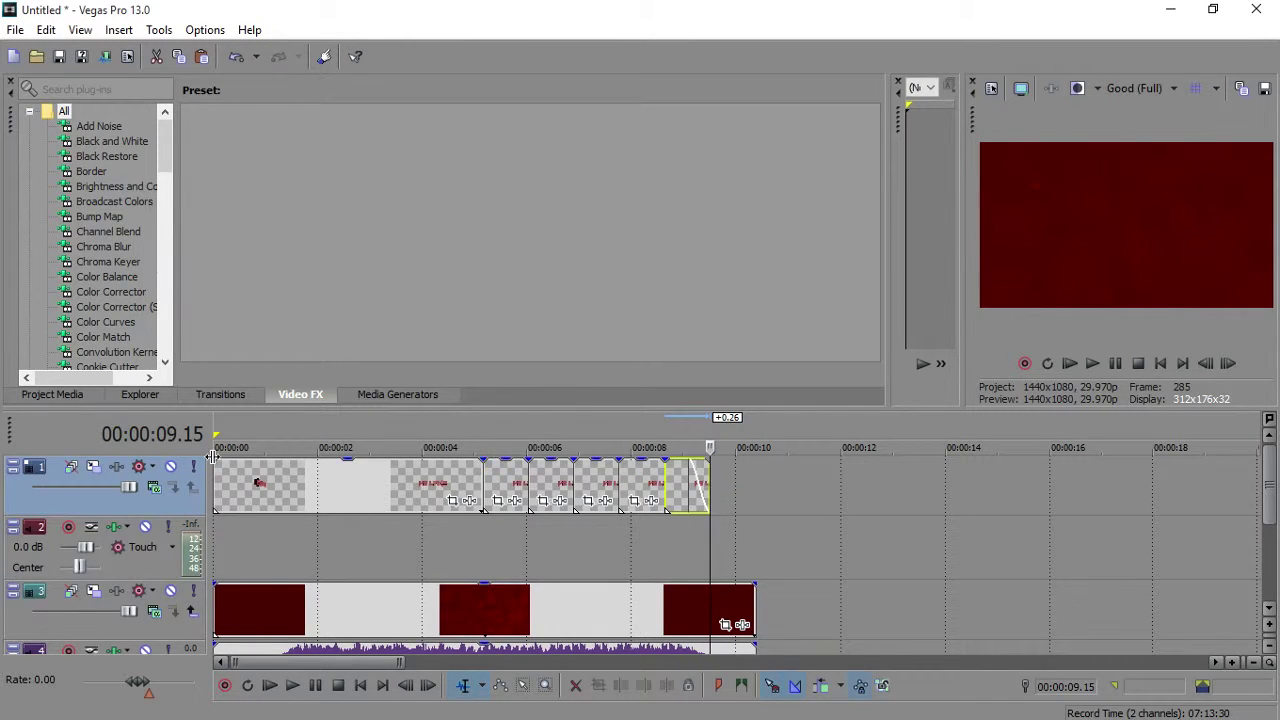
pyautogui.moveTo(213, 458); pyautogui.dragTo(255, 462)
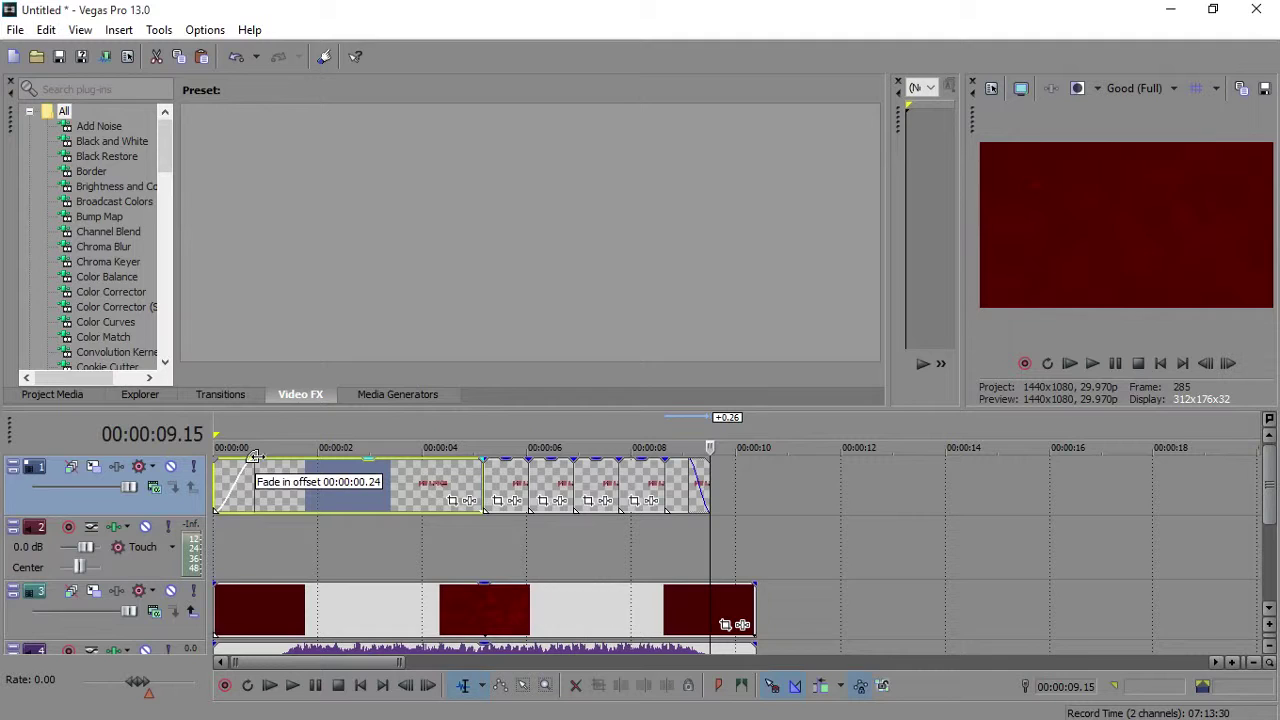
pyautogui.click(1159, 365)
pyautogui.click(1094, 366)
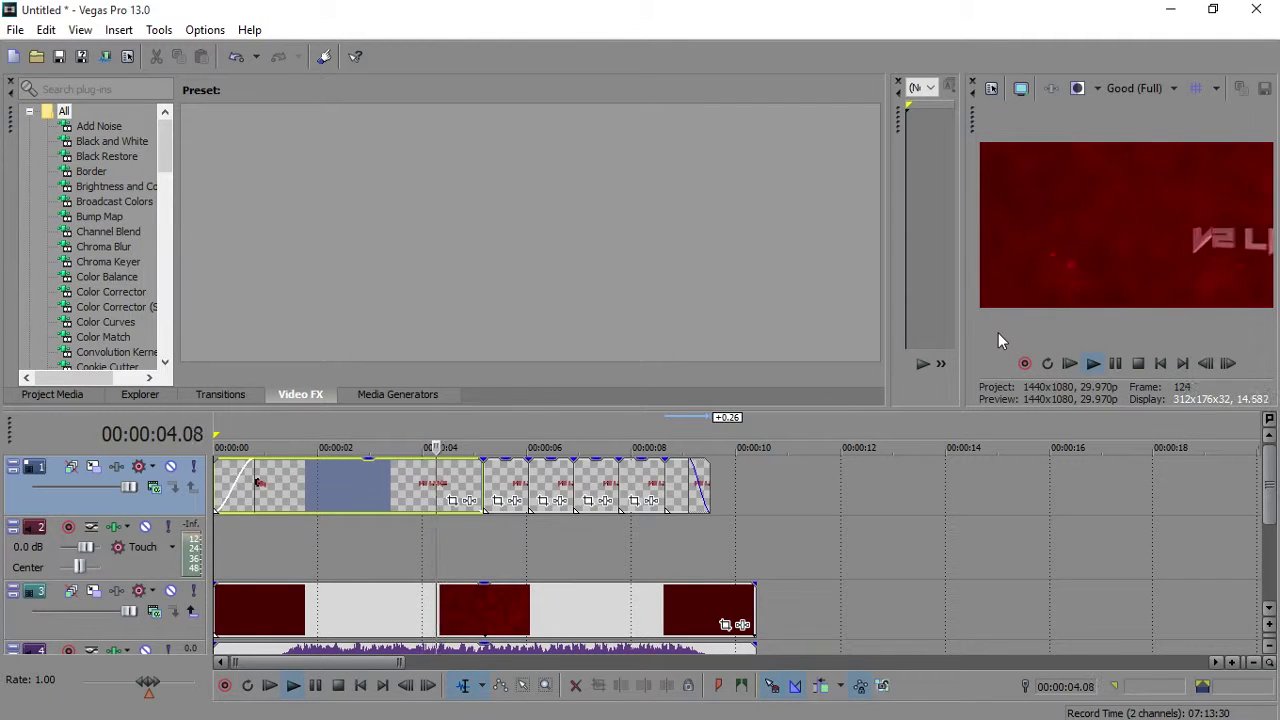
pyautogui.click(1138, 364)
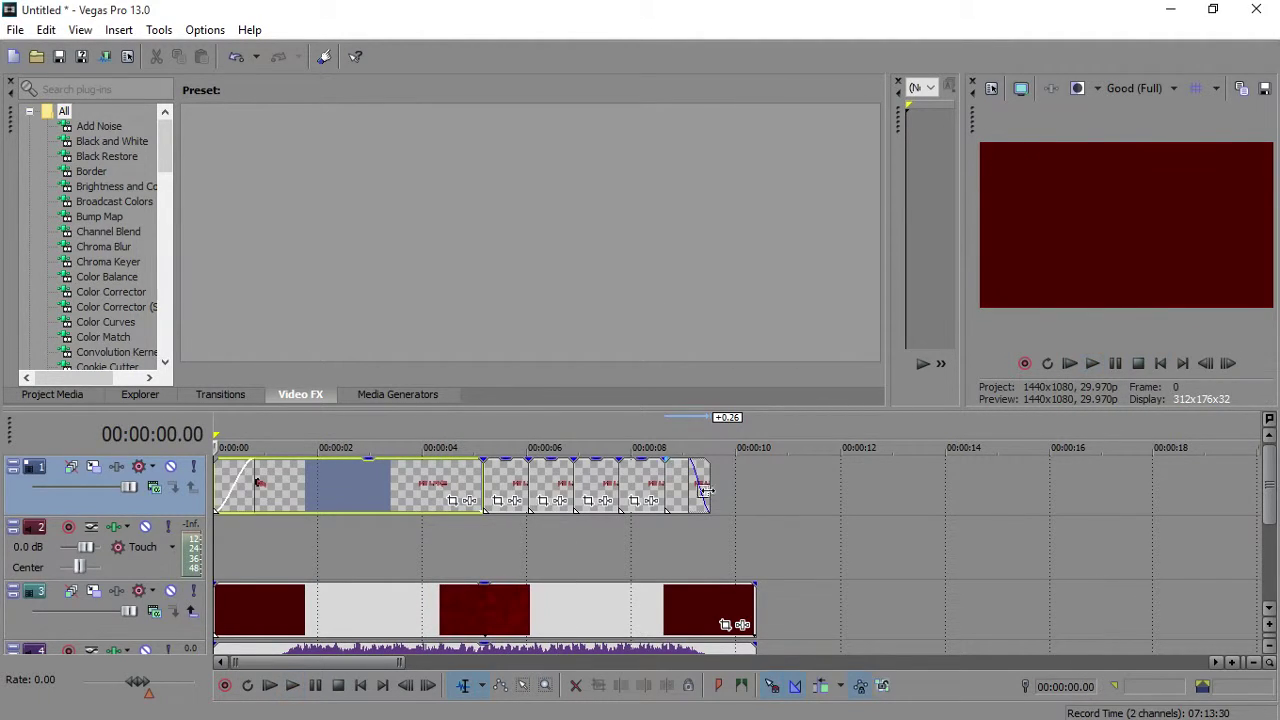
# Keyframe track 1's motion near 00:00:07.23, shifting and enlarging the frame so the title shrinks
pyautogui.click(94, 467)
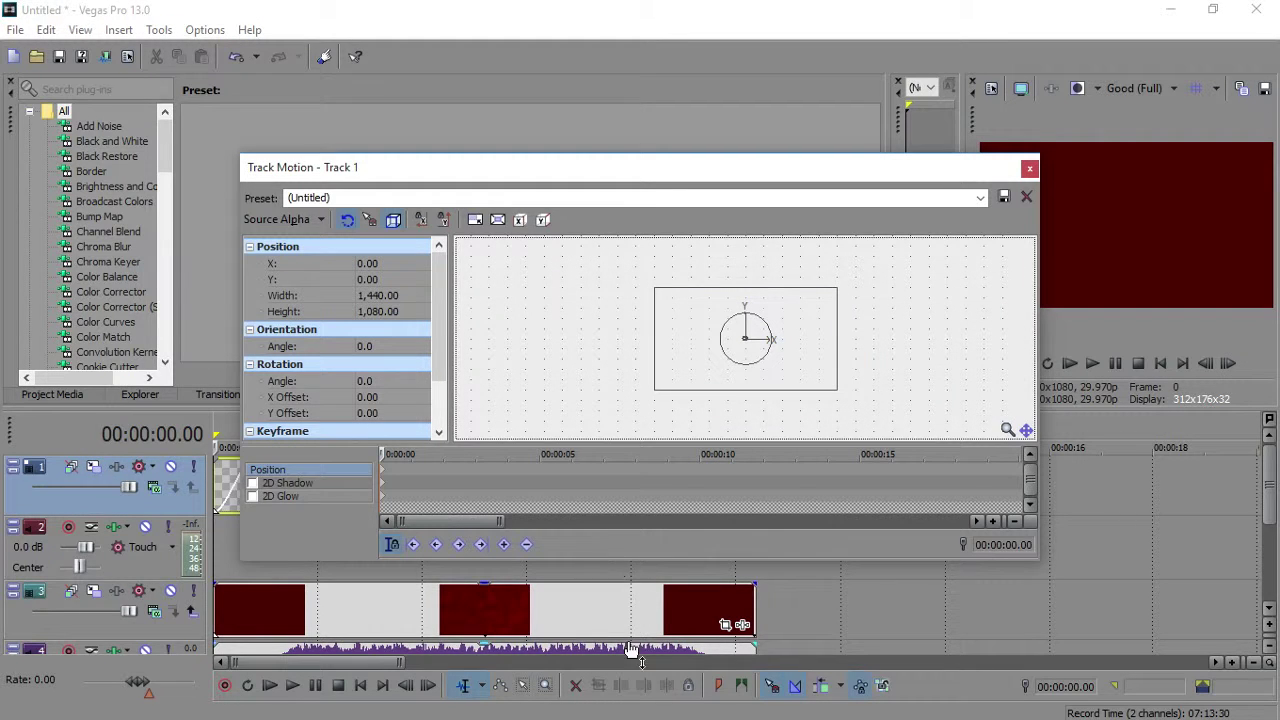
pyautogui.click(619, 610)
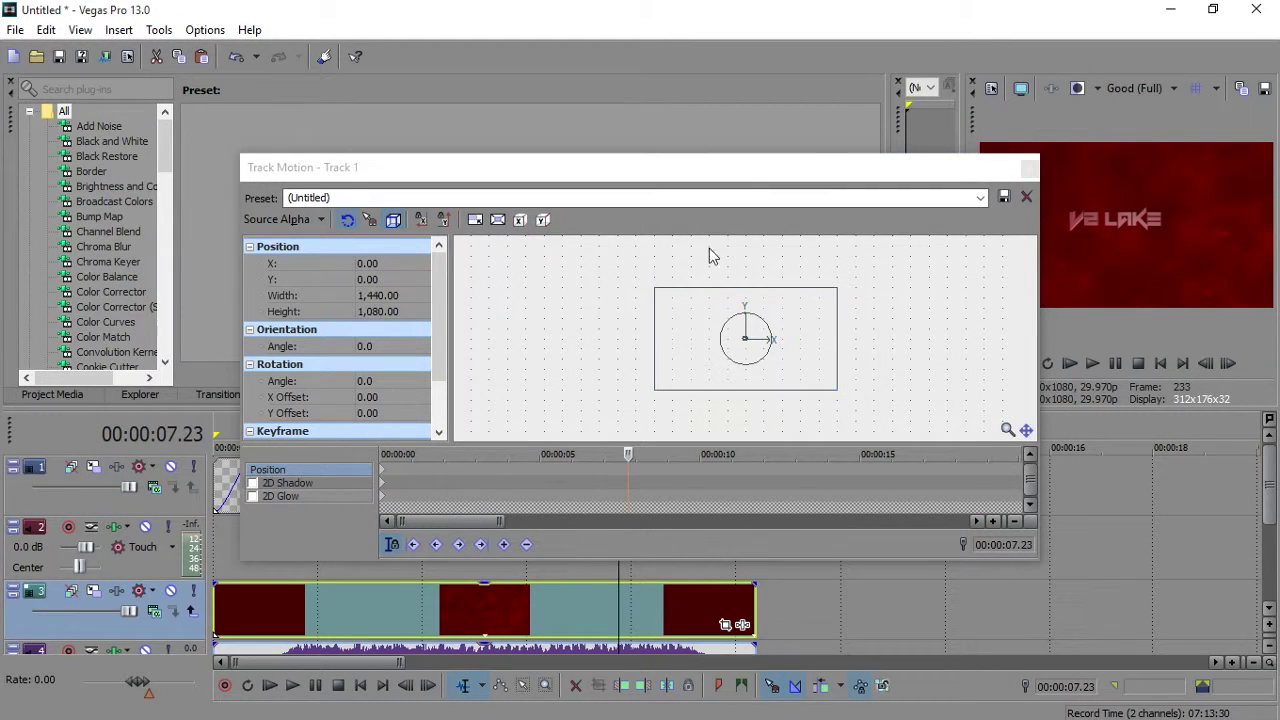
pyautogui.moveTo(700, 170); pyautogui.dragTo(528, 97)
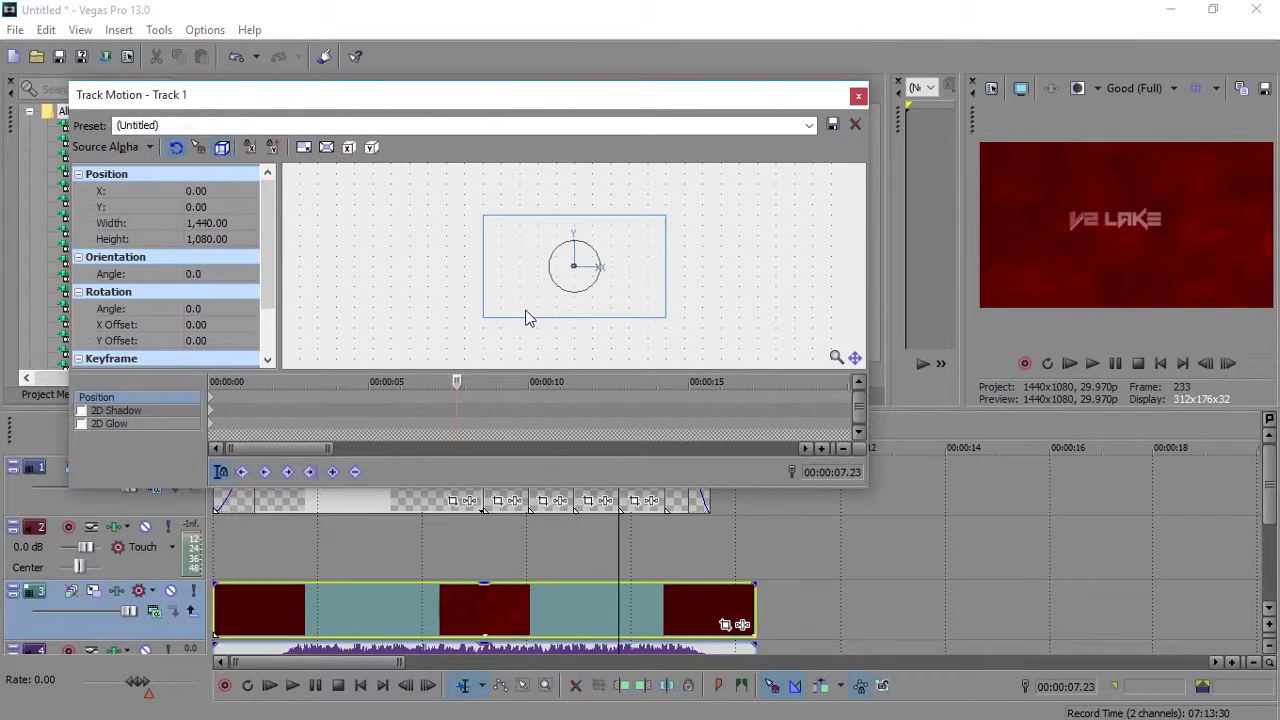
pyautogui.moveTo(529, 318); pyautogui.dragTo(530, 316)
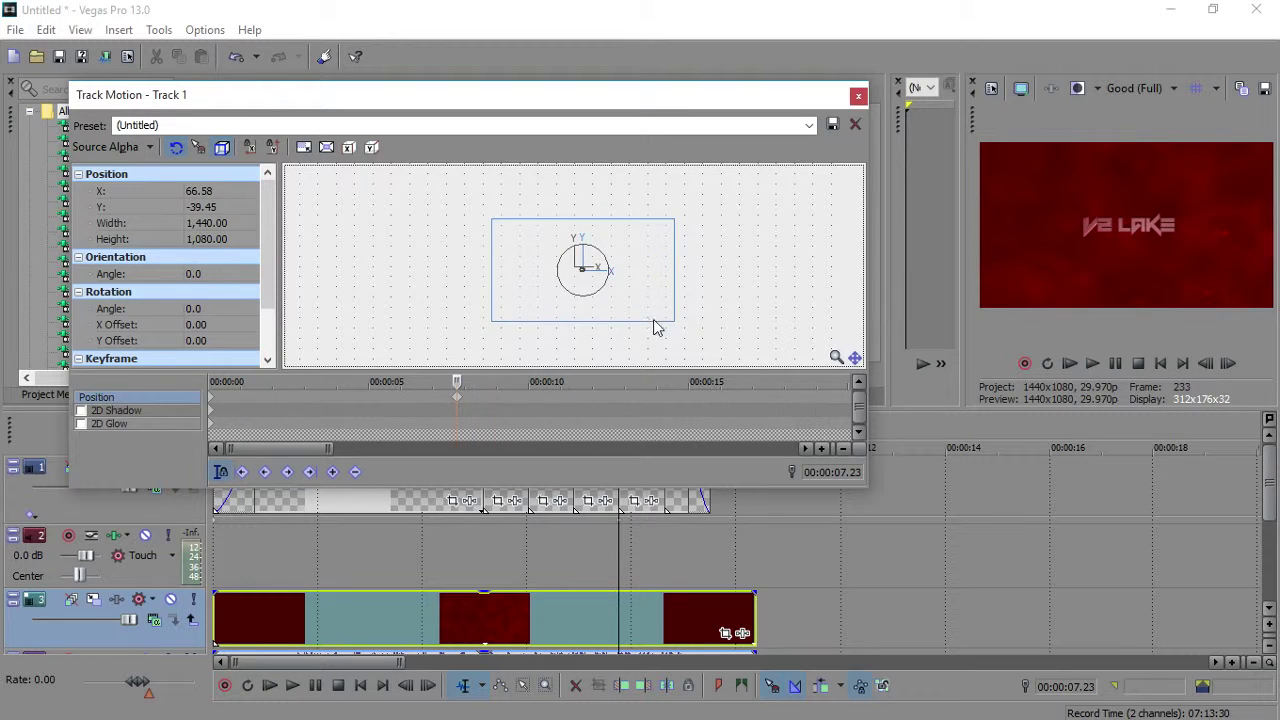
pyautogui.moveTo(672, 321)
pyautogui.mouseDown()
pyautogui.moveTo(722, 338)
pyautogui.moveTo(660, 307)
pyautogui.moveTo(670, 317)
pyautogui.mouseUp()
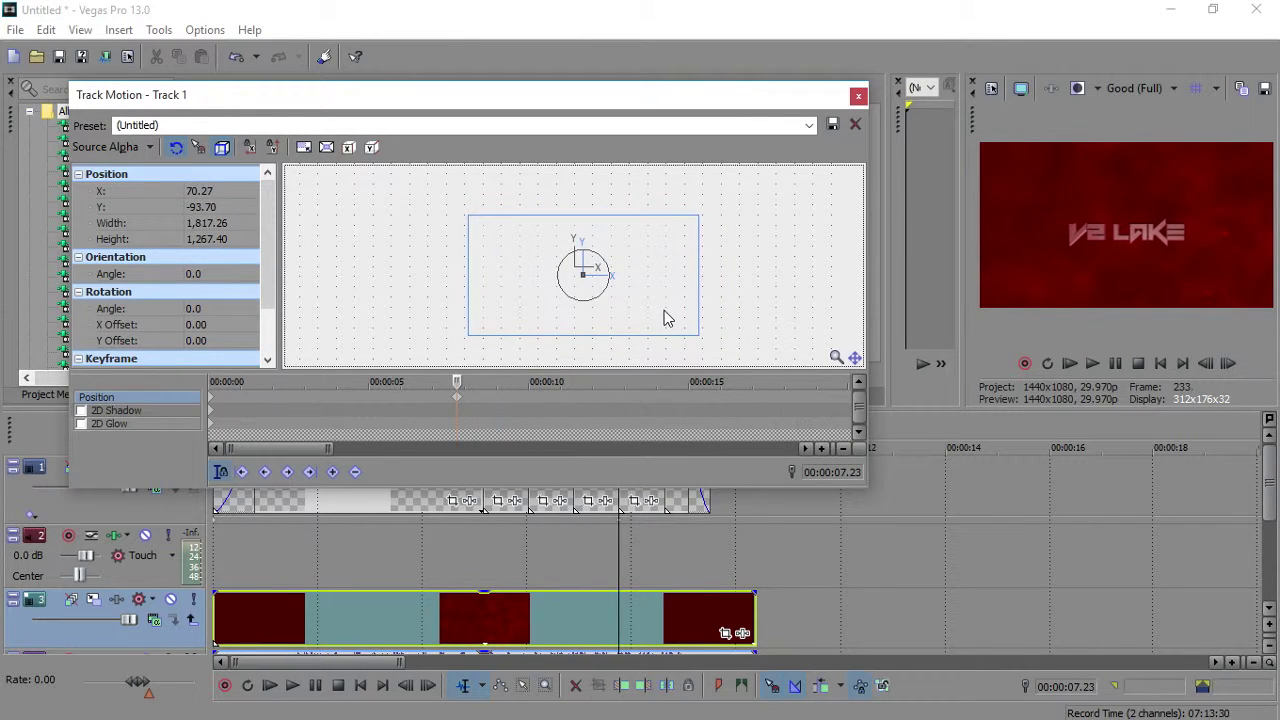
# Preview the animation, then nudge the title frame upward at 00:00:07.10 and close Track Motion
pyautogui.click(1162, 364)
pyautogui.click(1093, 366)
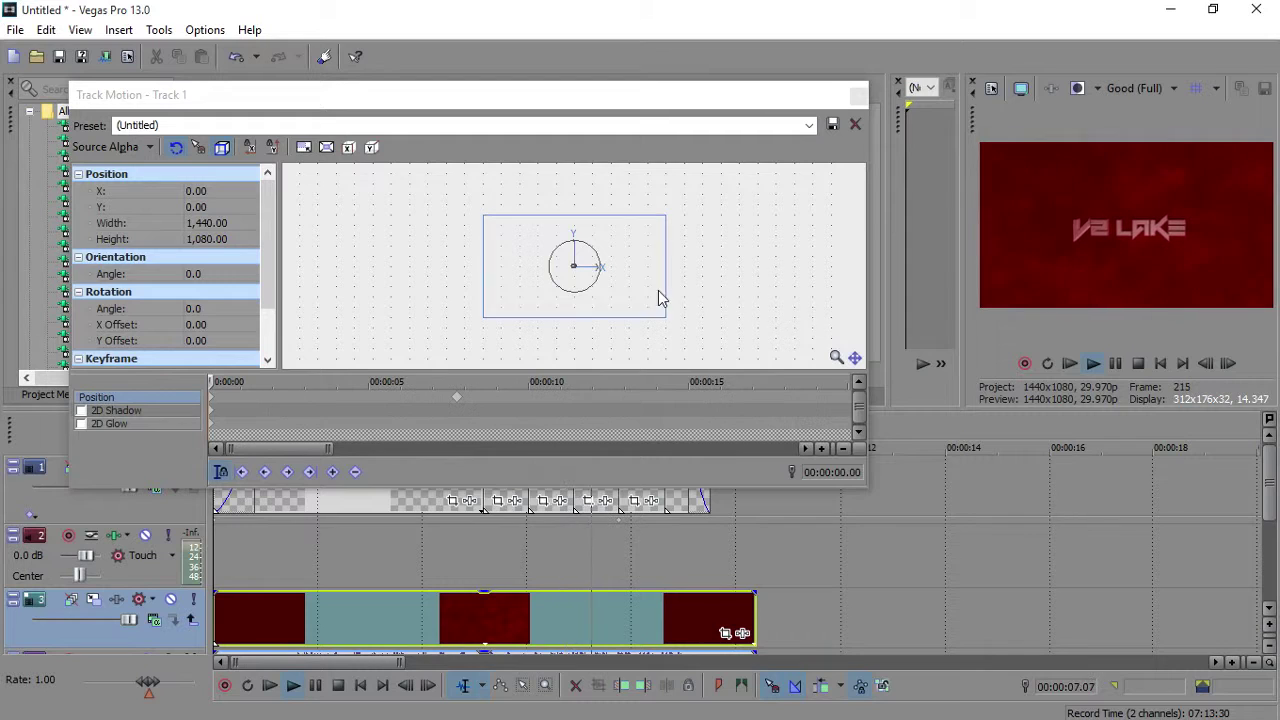
pyautogui.click(1139, 365)
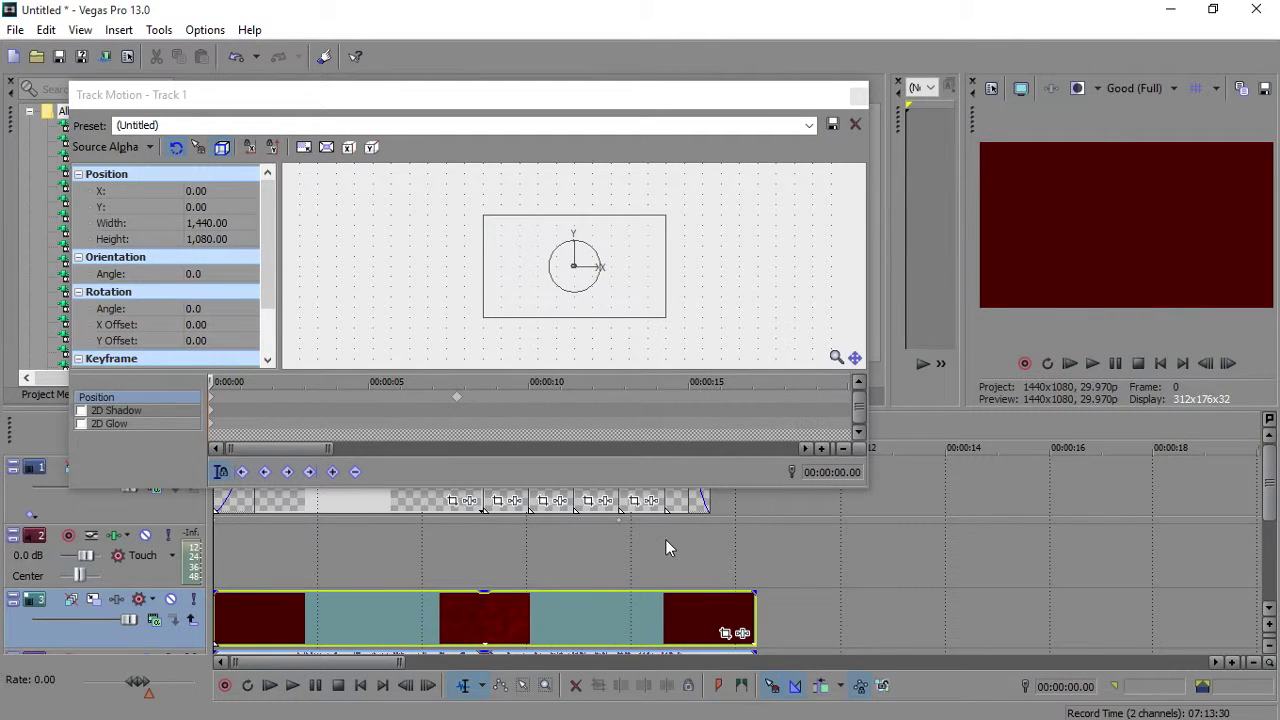
pyautogui.click(596, 626)
pyautogui.click(630, 307)
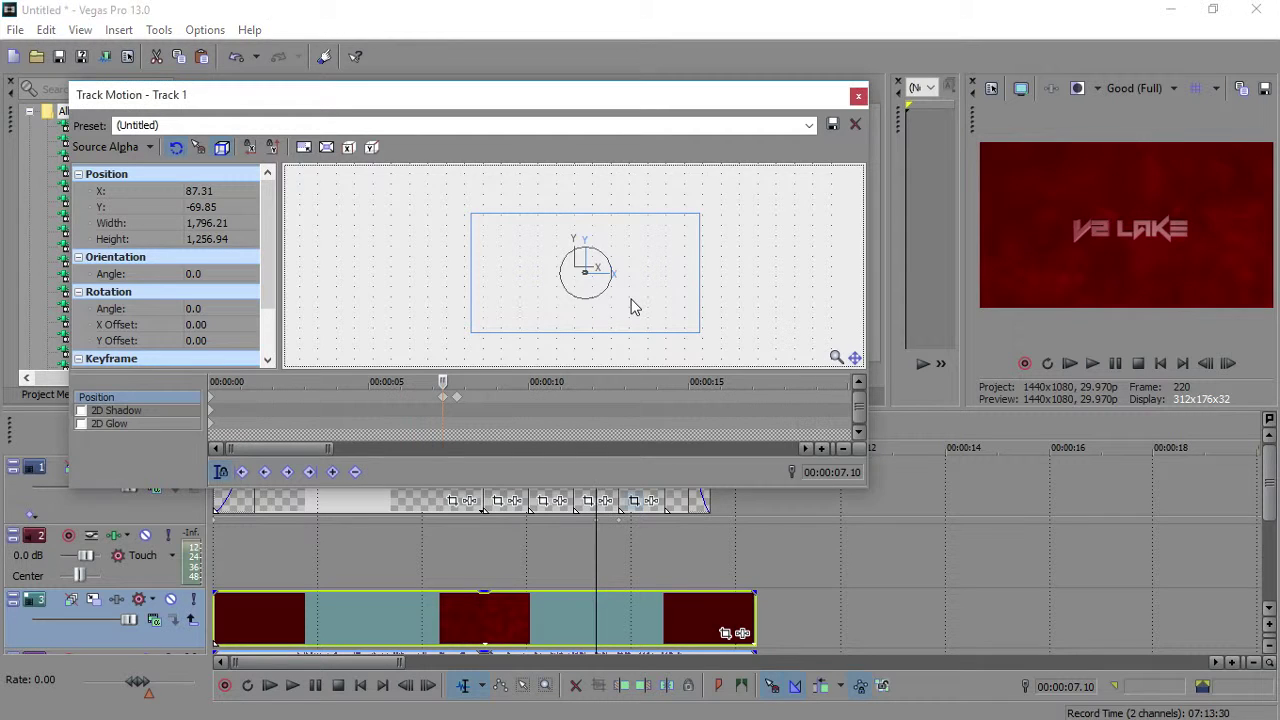
pyautogui.moveTo(633, 303); pyautogui.dragTo(629, 302)
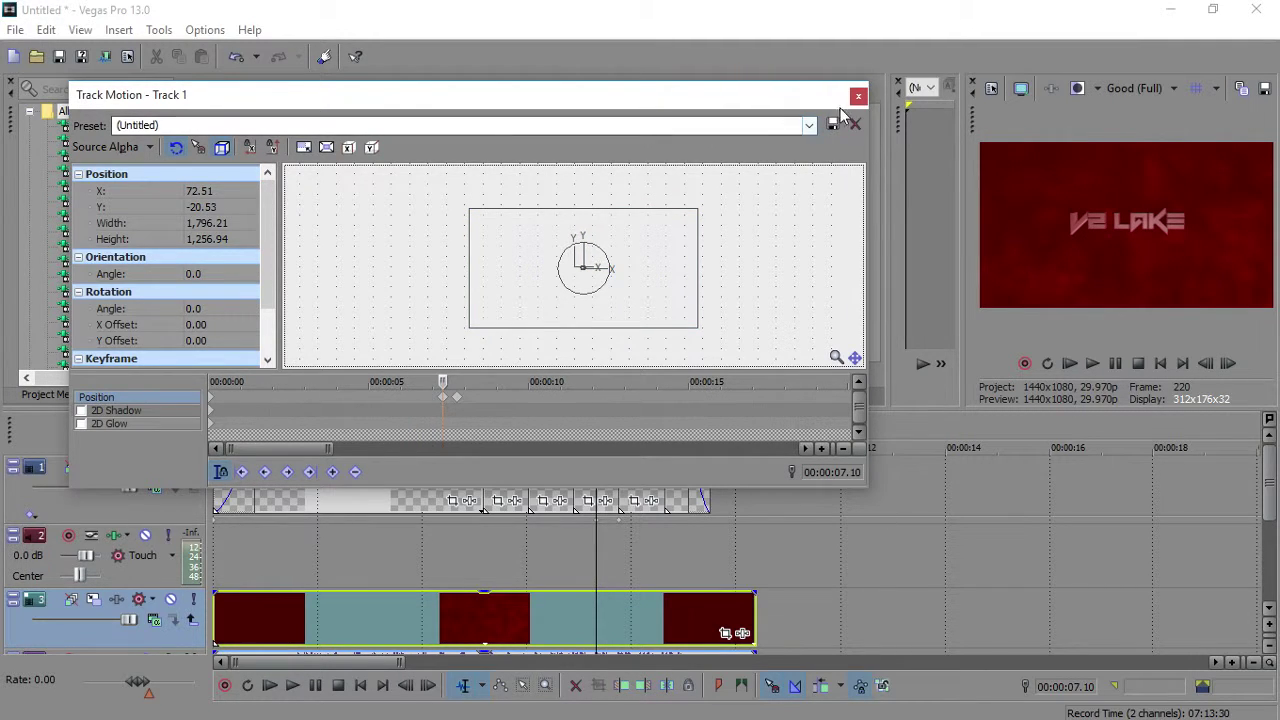
pyautogui.click(858, 96)
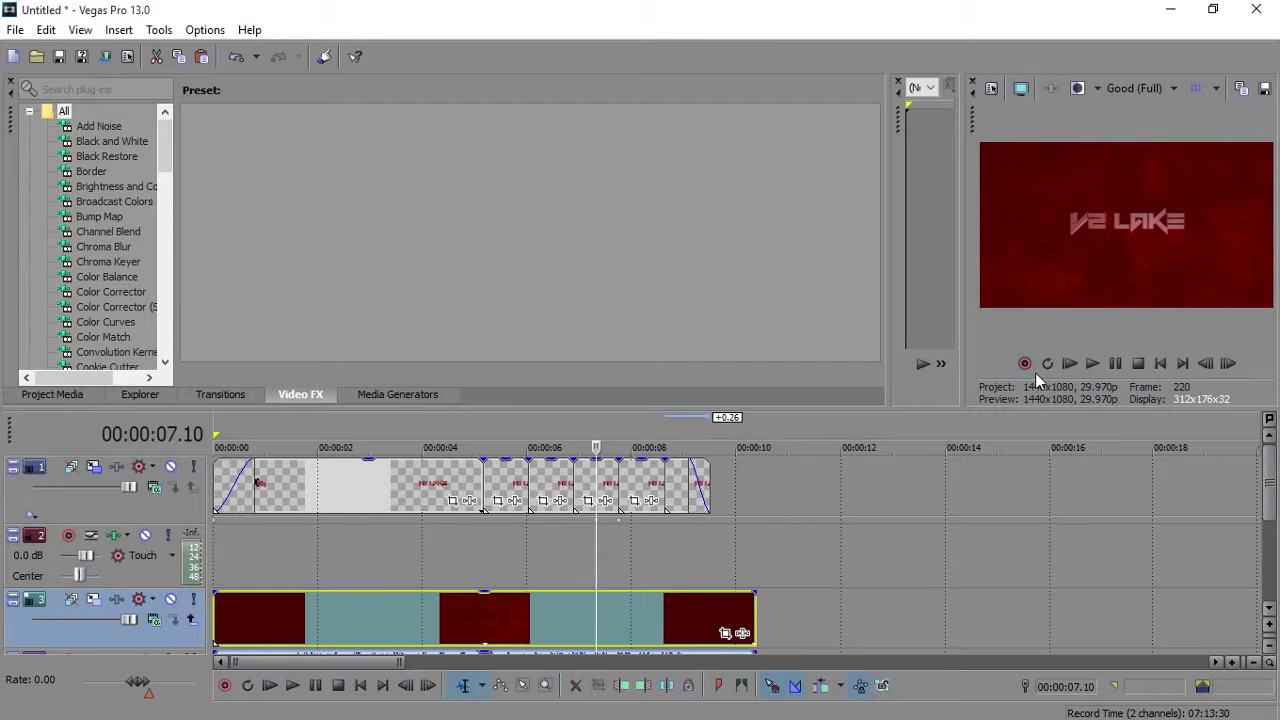
# Play the animated title from the start to see where it ends
pyautogui.click(1160, 364)
pyautogui.click(1089, 364)
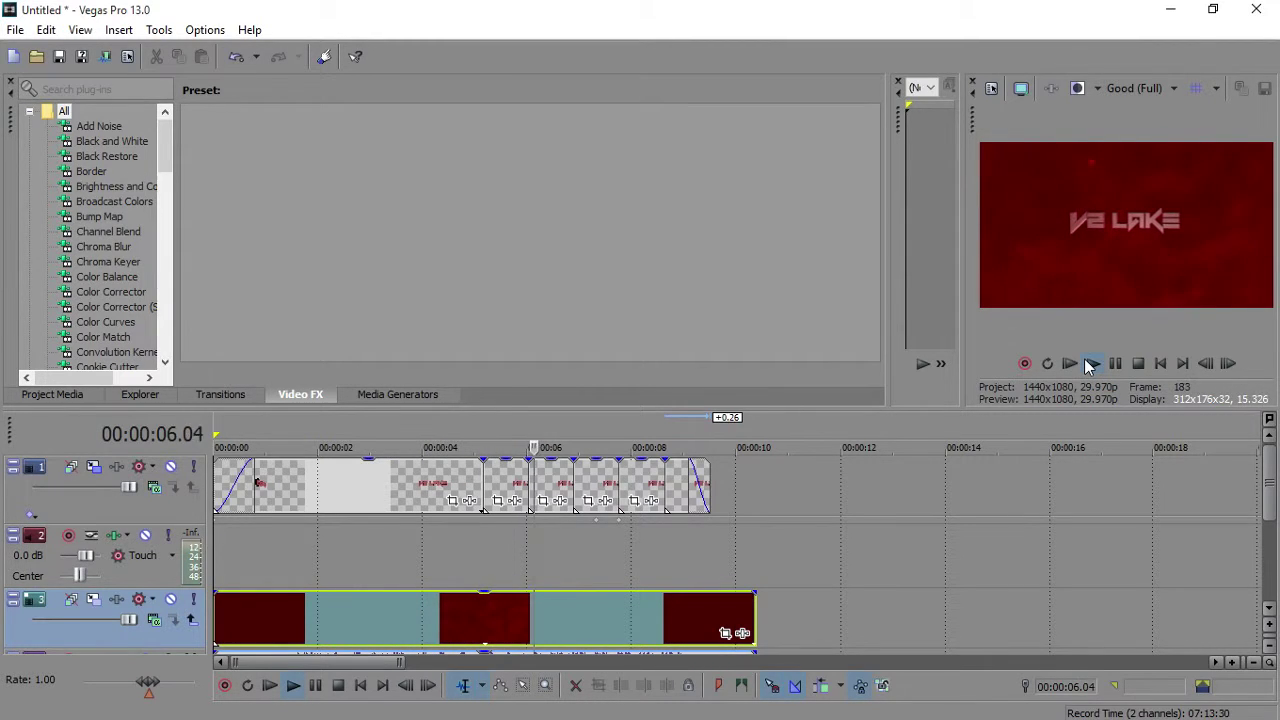
pyautogui.click(1138, 363)
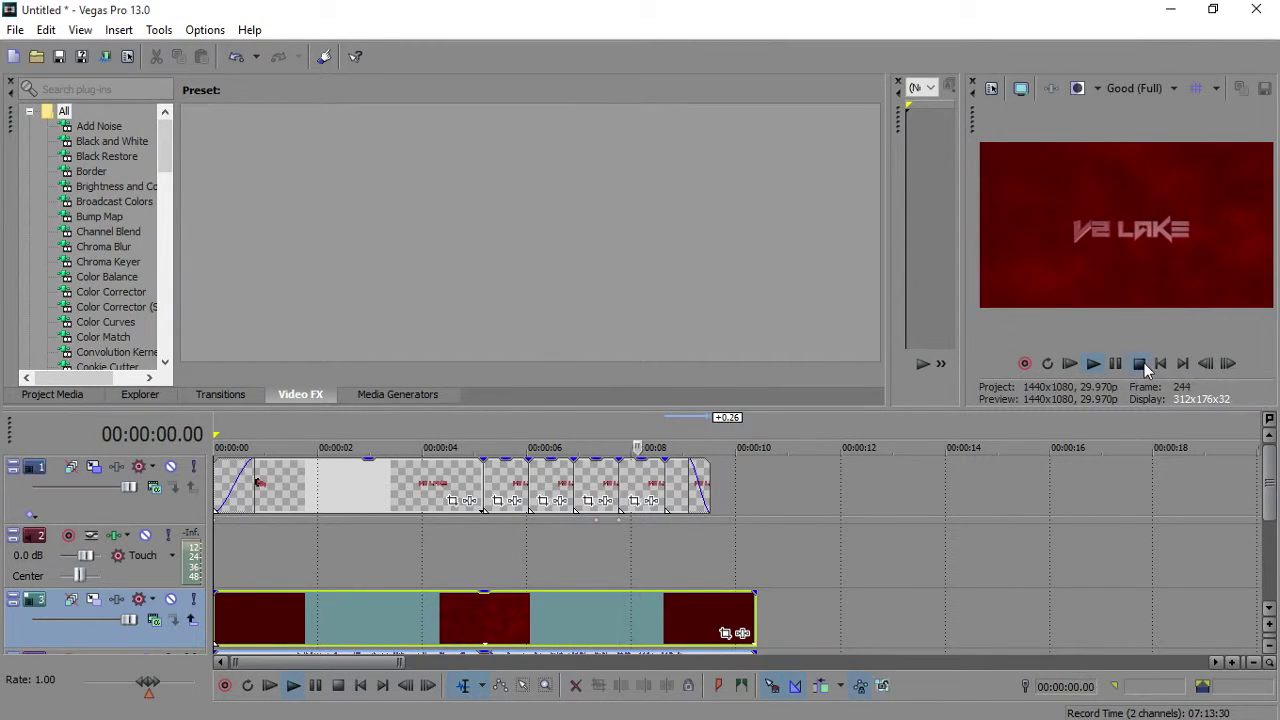
# Split the red background where the title clips end, trim away the leftover piece, and replay
pyautogui.click(712, 601)
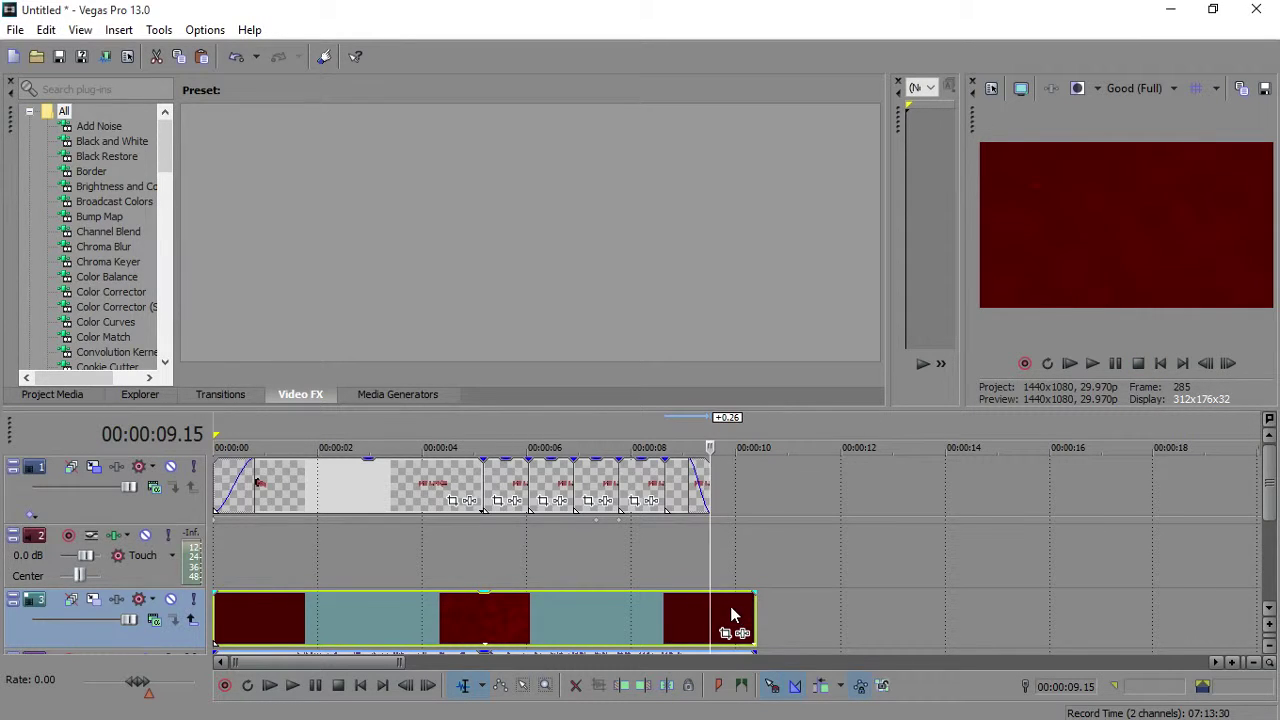
pyautogui.press('s')
pyautogui.click(733, 625)
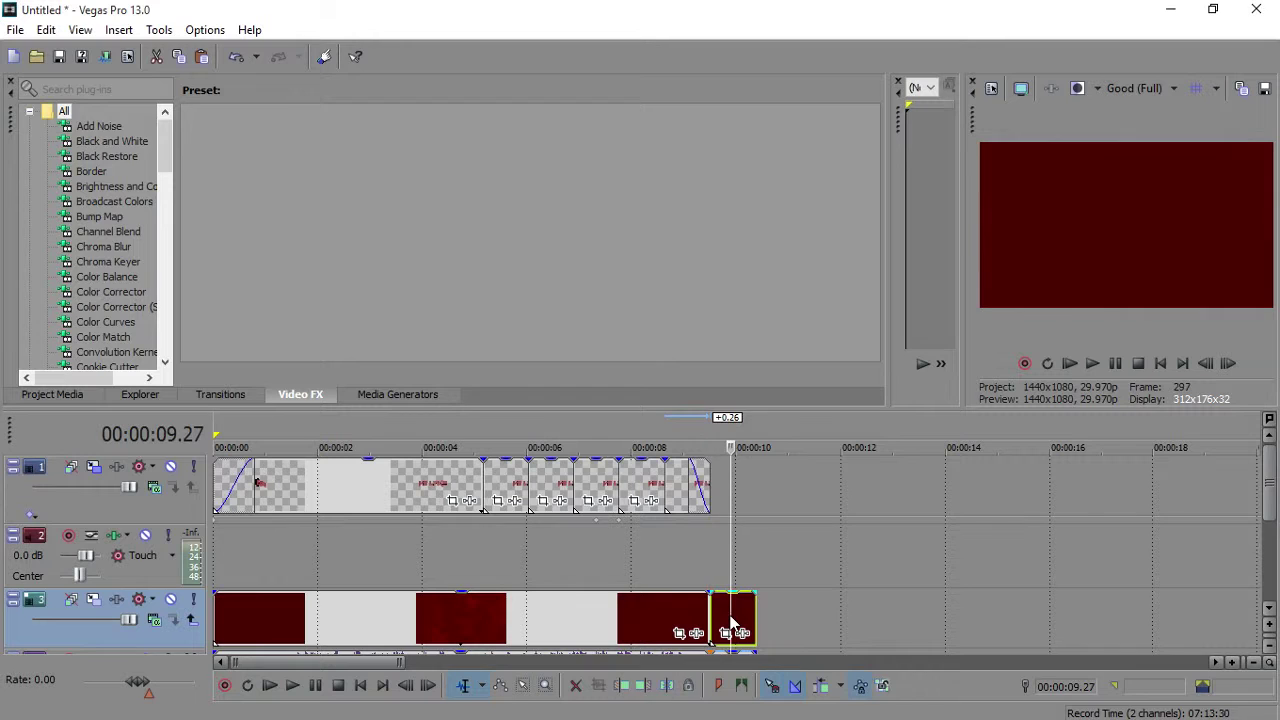
pyautogui.moveTo(730, 613); pyautogui.dragTo(716, 574)
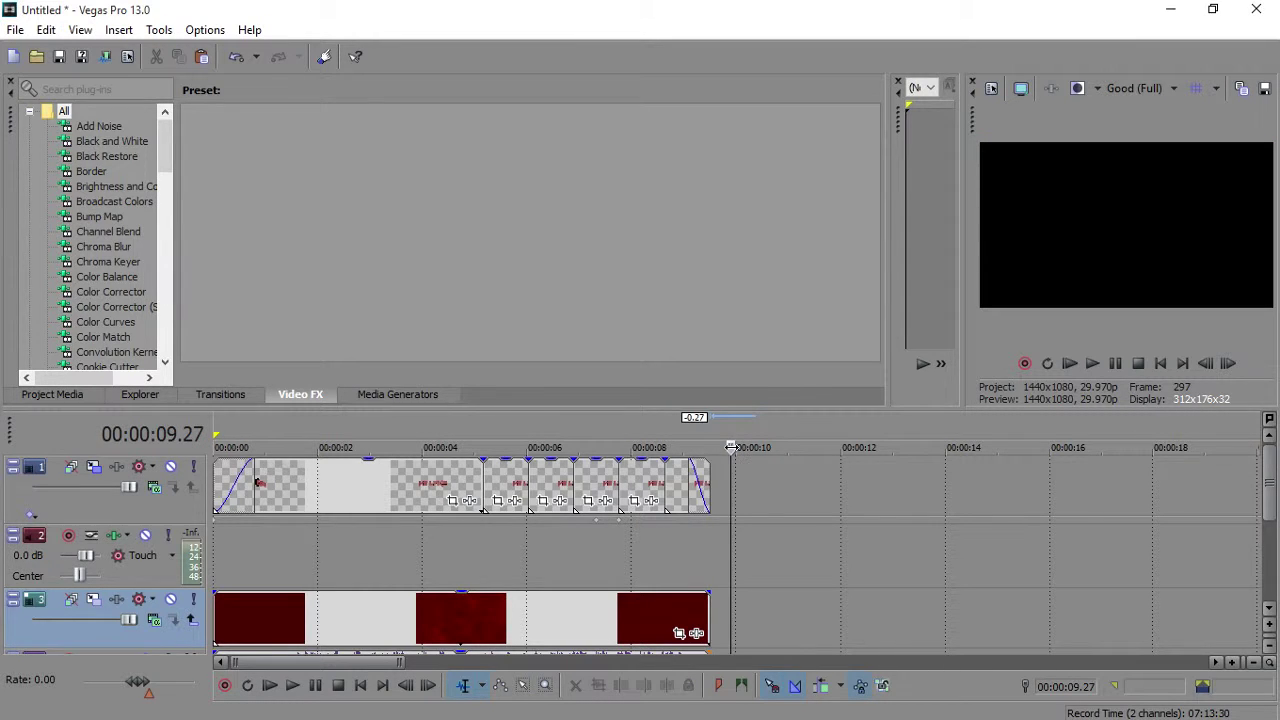
pyautogui.press('space')
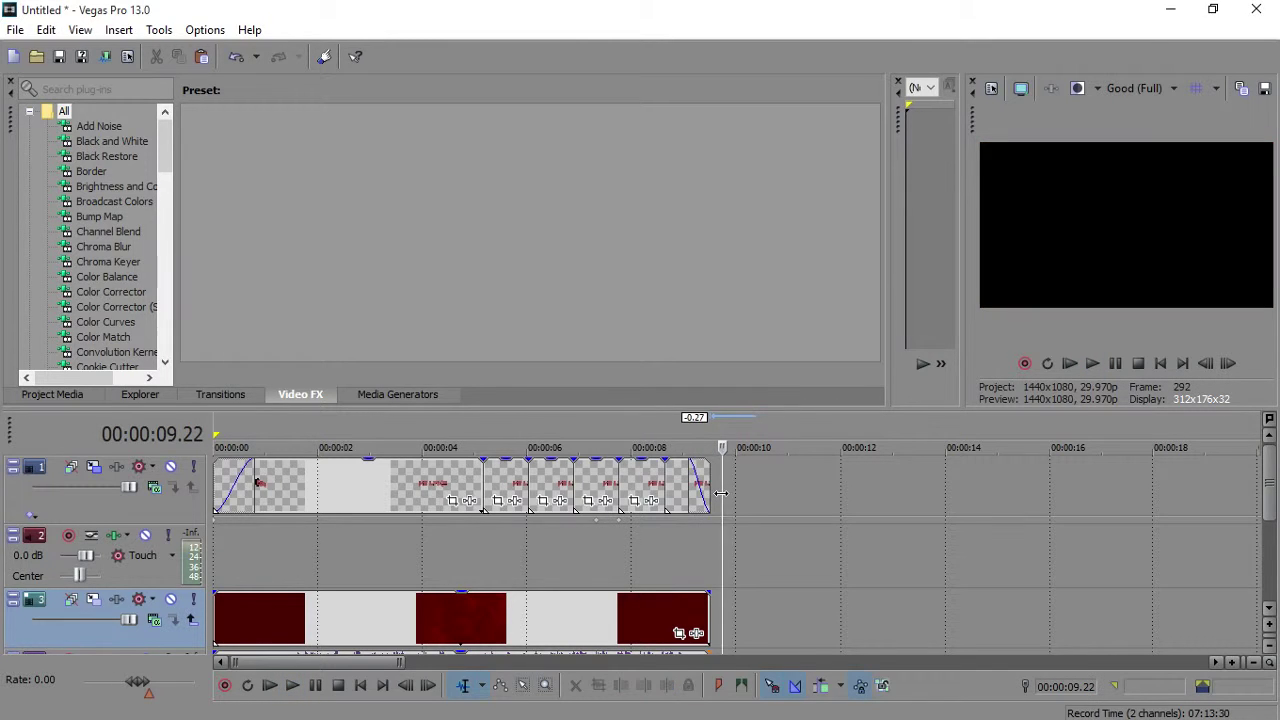
# Play the edit from the start to review it
pyautogui.click(1160, 363)
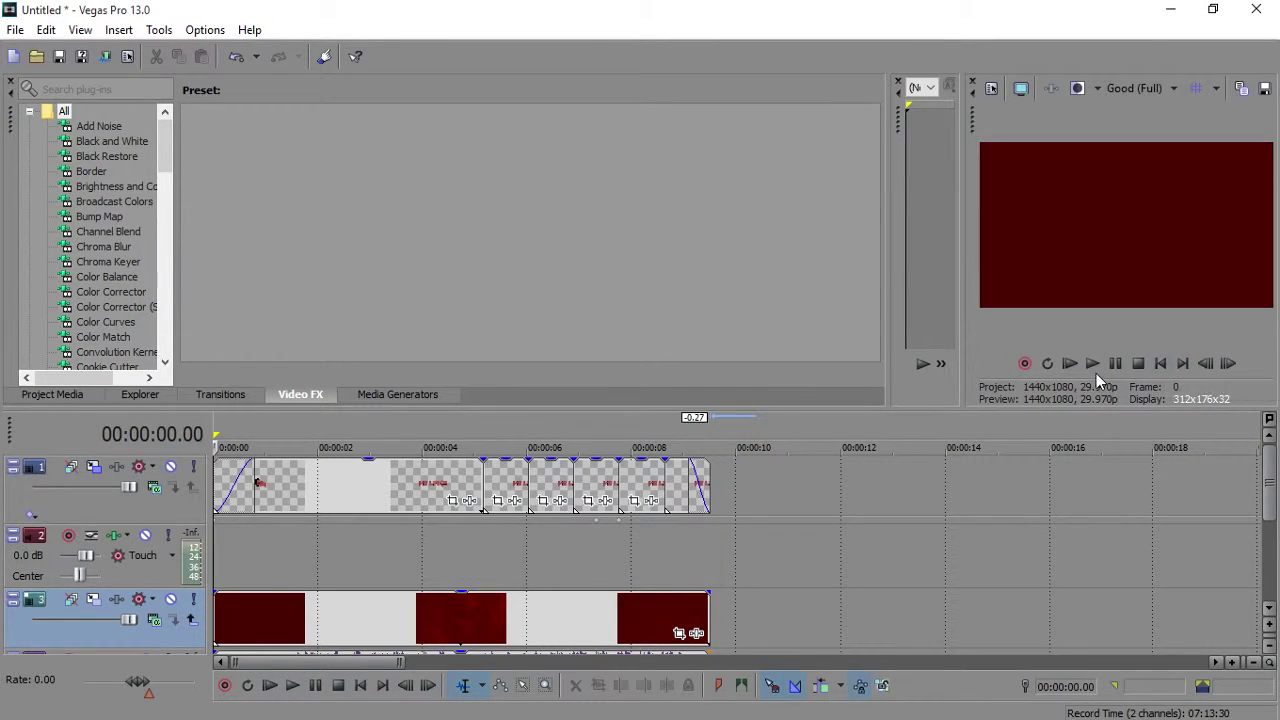
pyautogui.click(1094, 365)
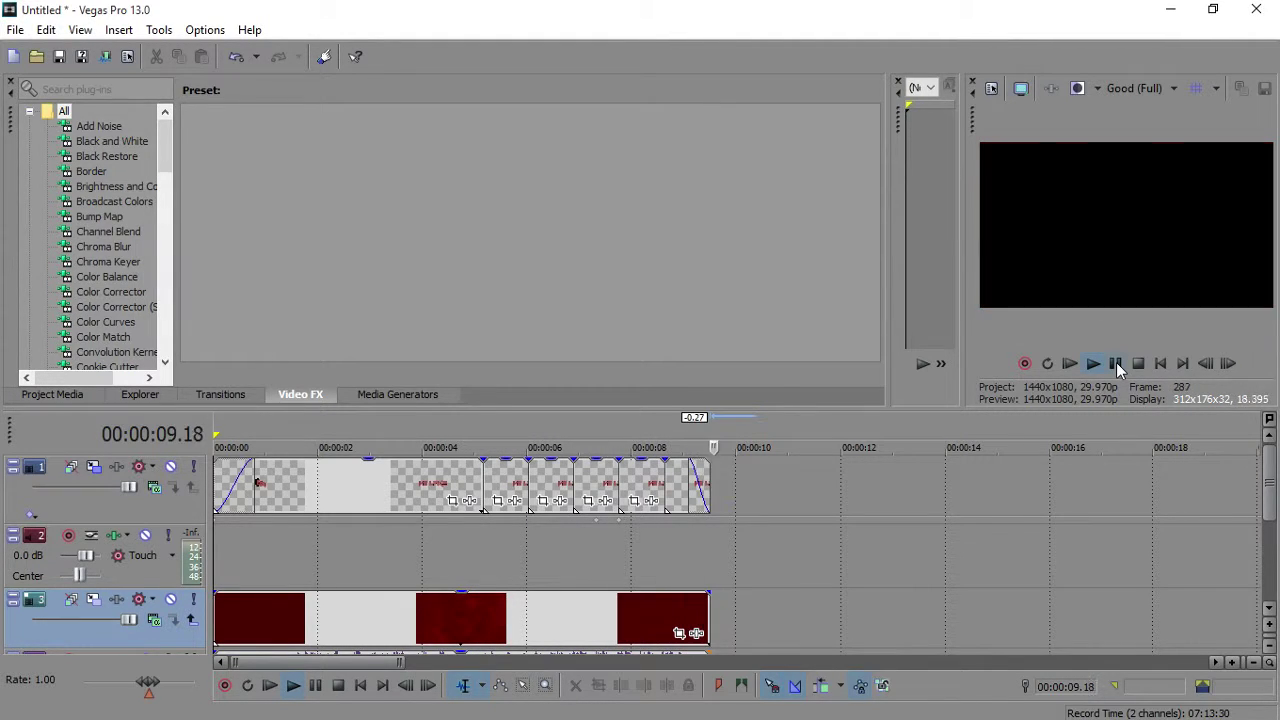
pyautogui.click(1138, 363)
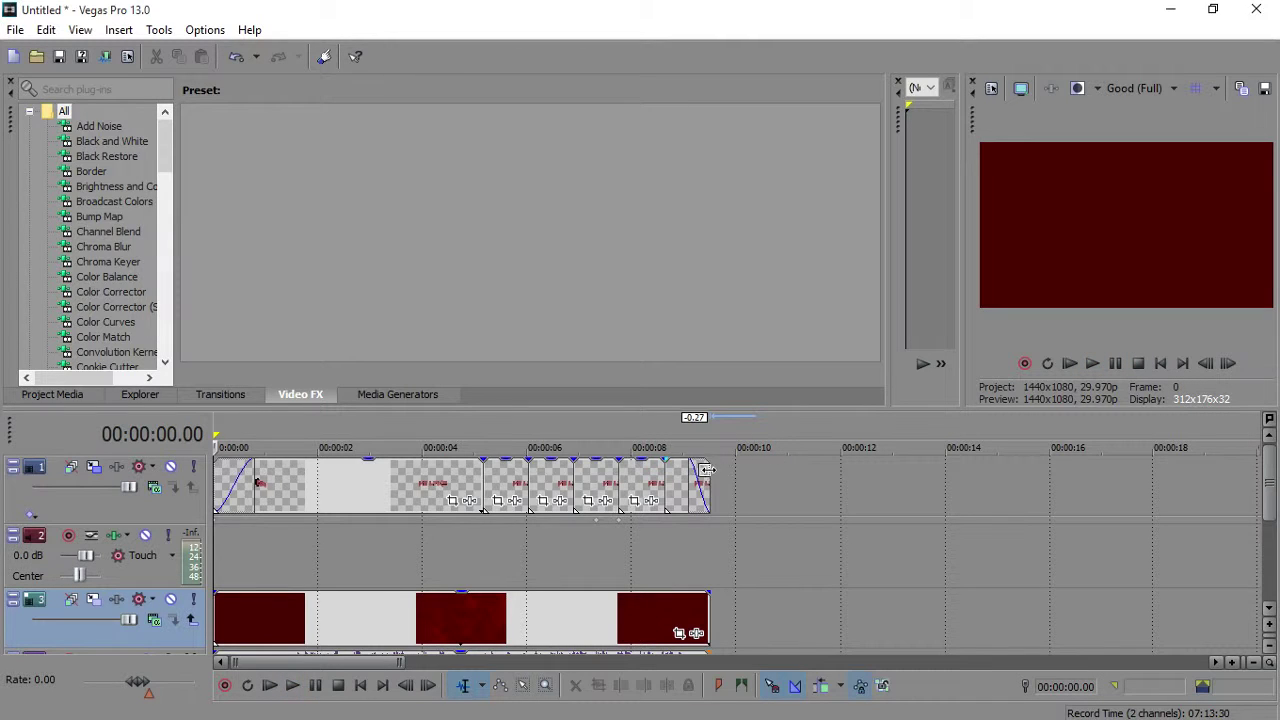
# Lengthen the last V2 LAKE clip's fade-out and preview the fade in reverse and forward
pyautogui.click(676, 472)
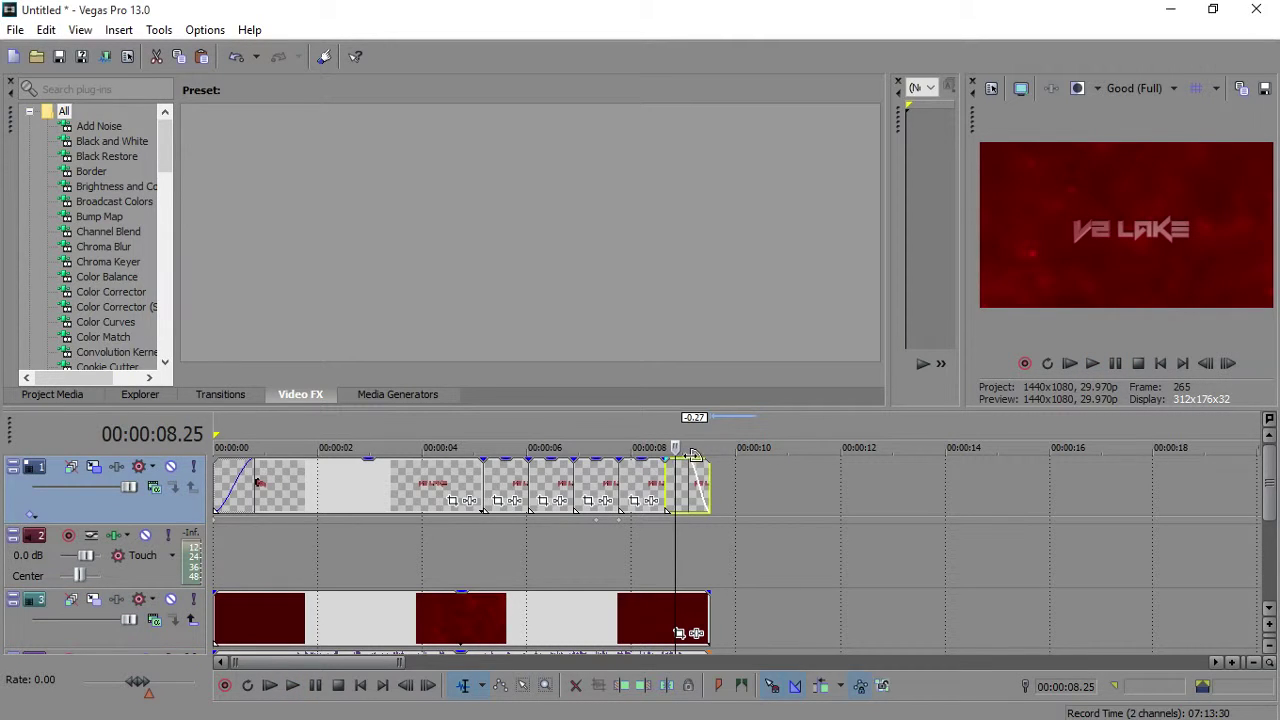
pyautogui.moveTo(691, 467); pyautogui.dragTo(672, 461)
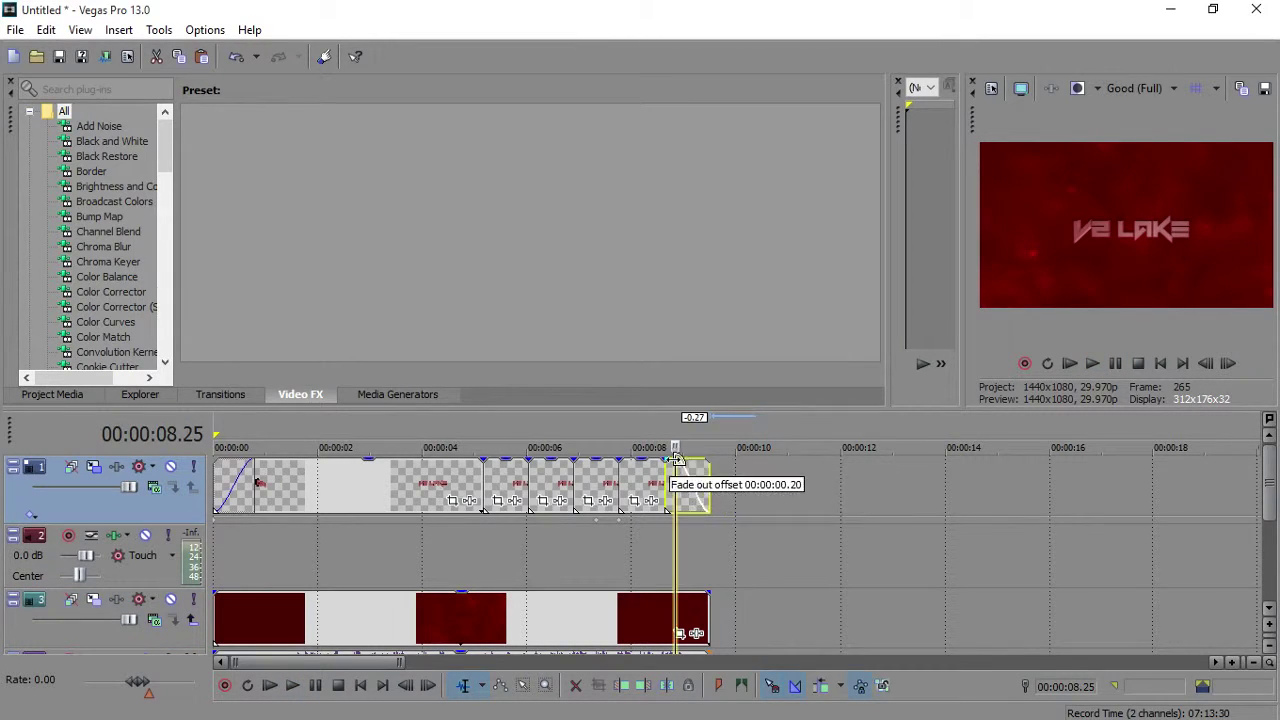
pyautogui.press('j')
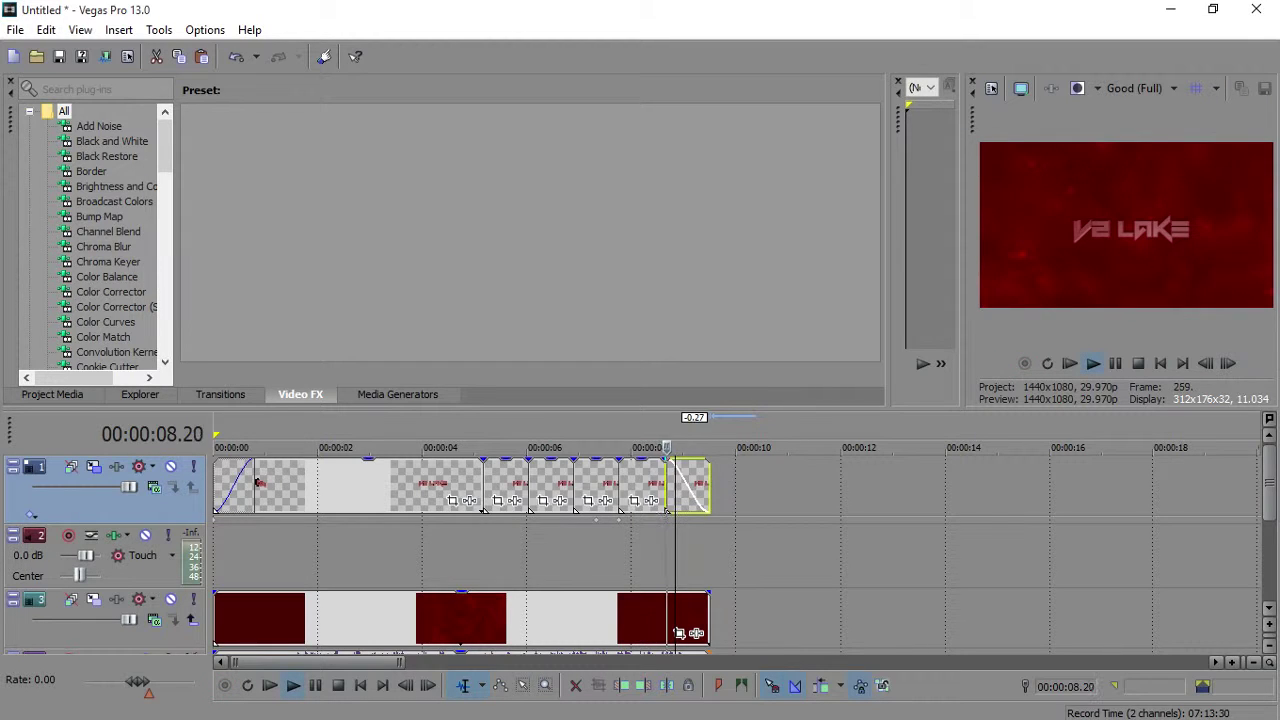
pyautogui.press('k')
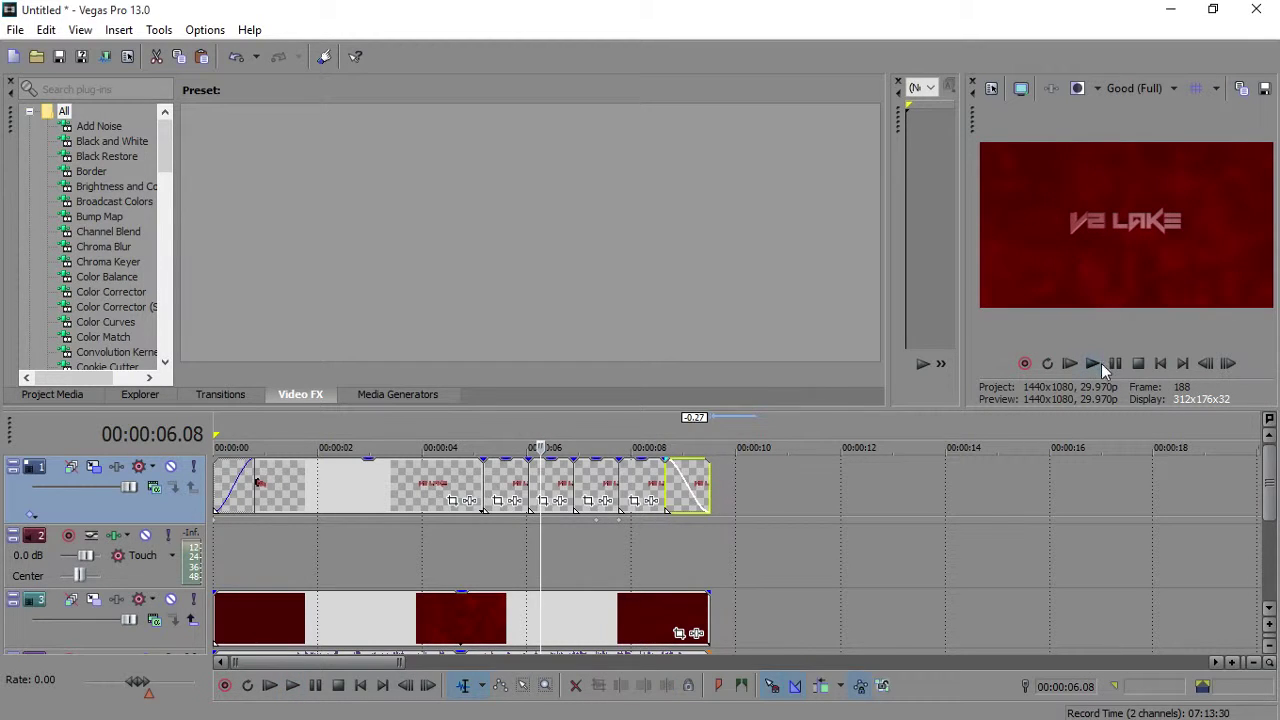
pyautogui.click(1099, 364)
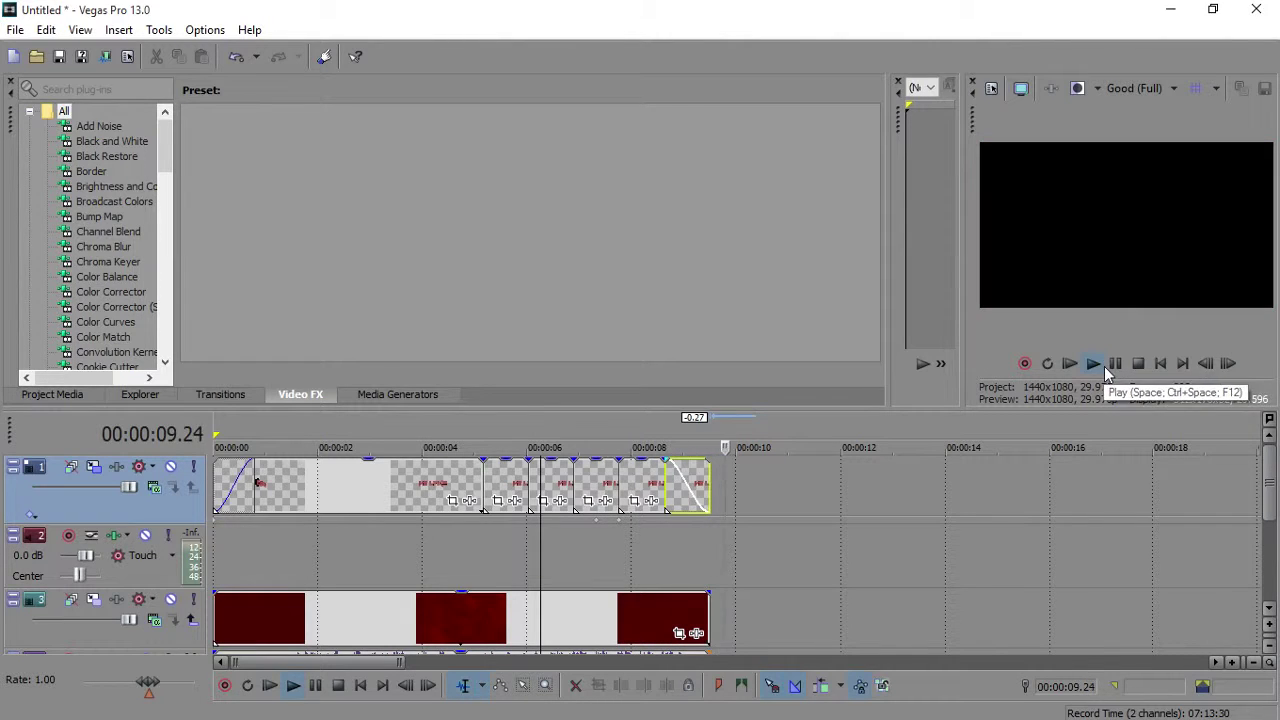
pyautogui.click(1137, 366)
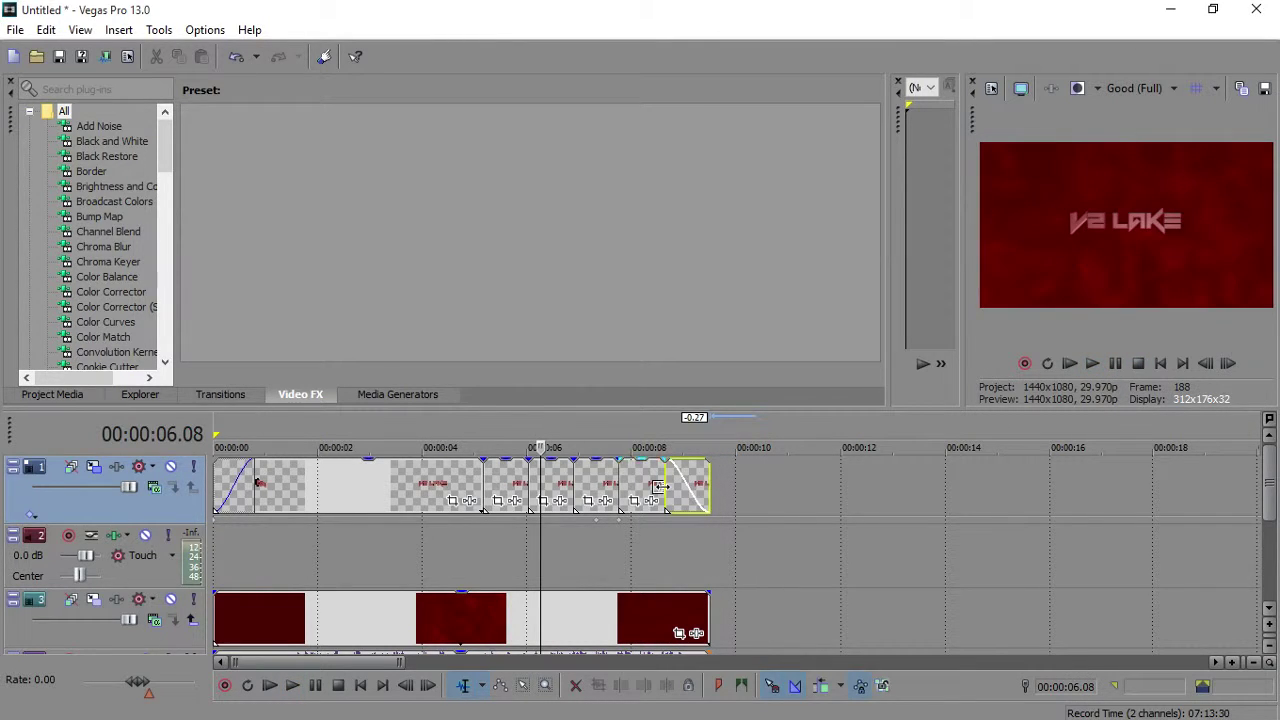
# Select the text clip before the last one and place the playhead around 8.21 seconds
pyautogui.click(660, 490)
pyautogui.click(646, 492)
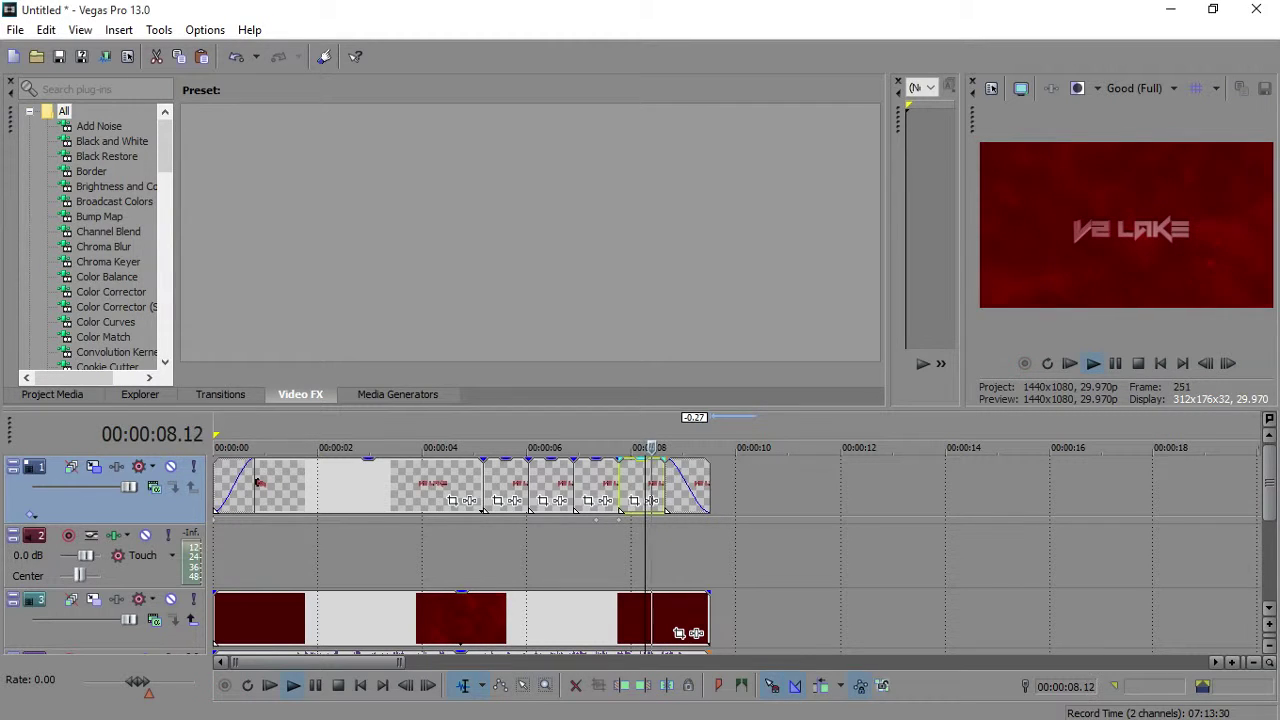
pyautogui.moveTo(663, 447); pyautogui.dragTo(683, 435)
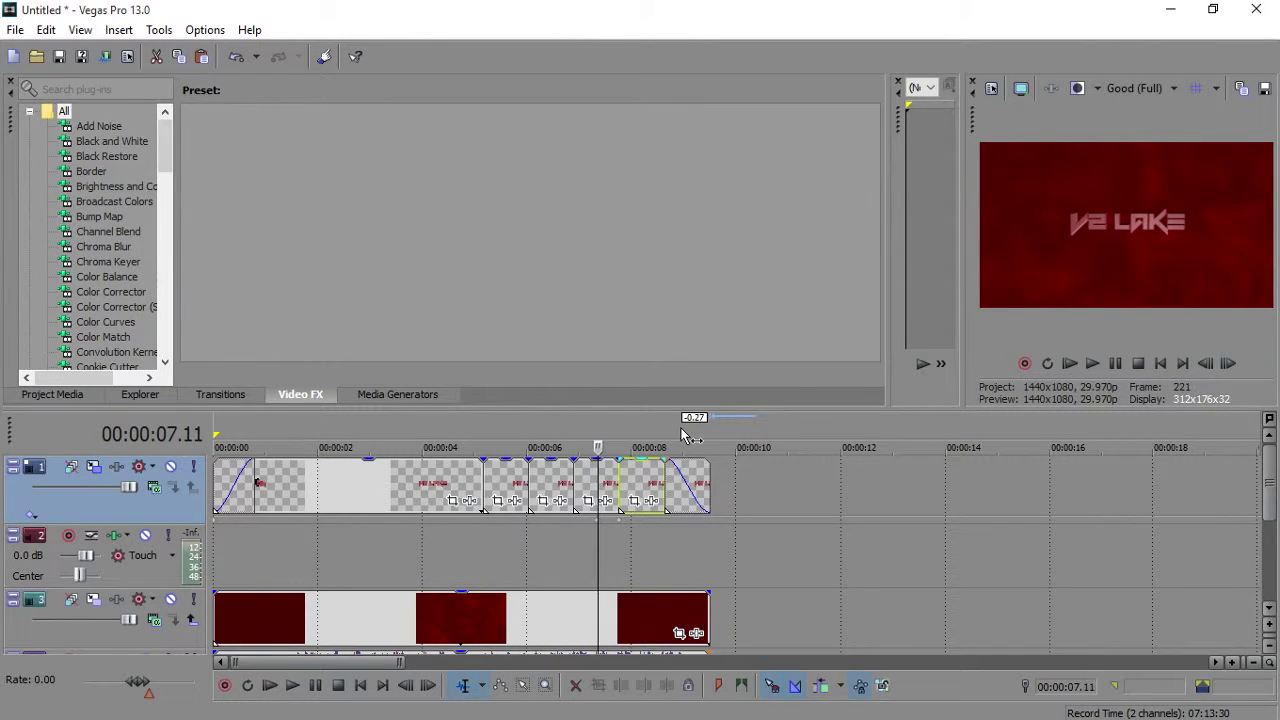
# Delete the text clip just after 7 seconds and slide the following two clips left to close the gap
pyautogui.scroll(2, 683, 435)
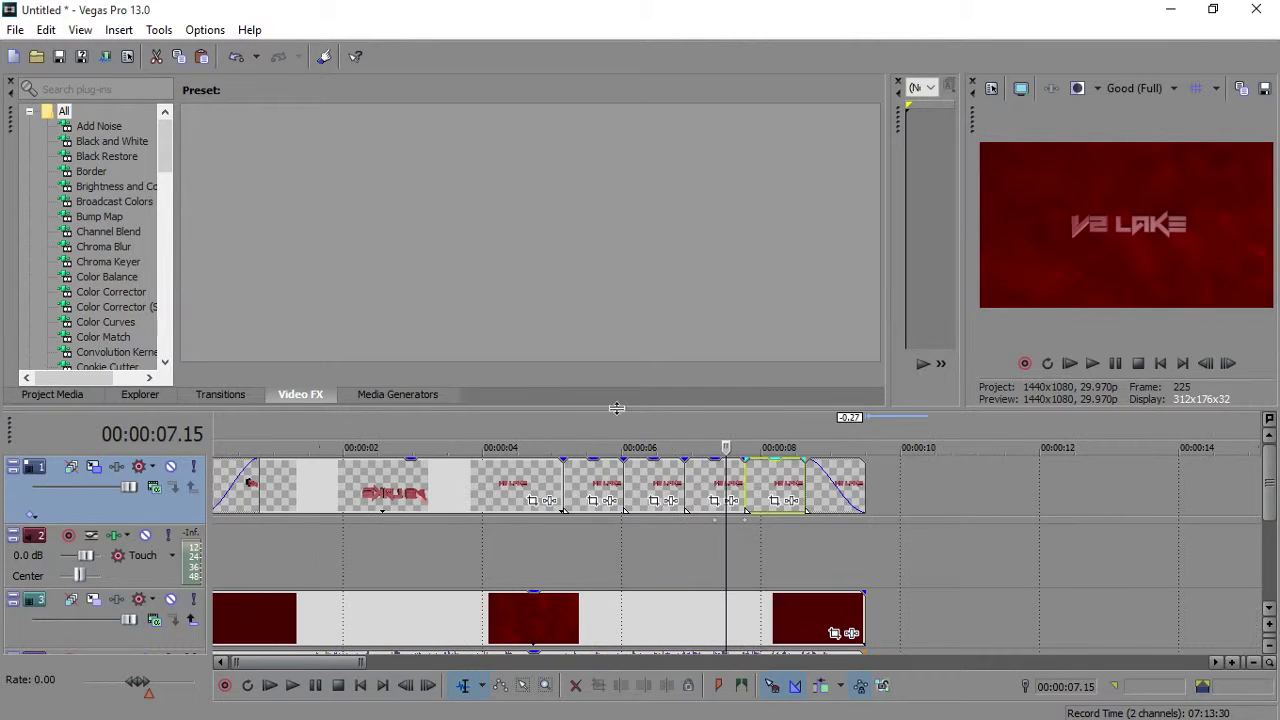
pyautogui.click(703, 485)
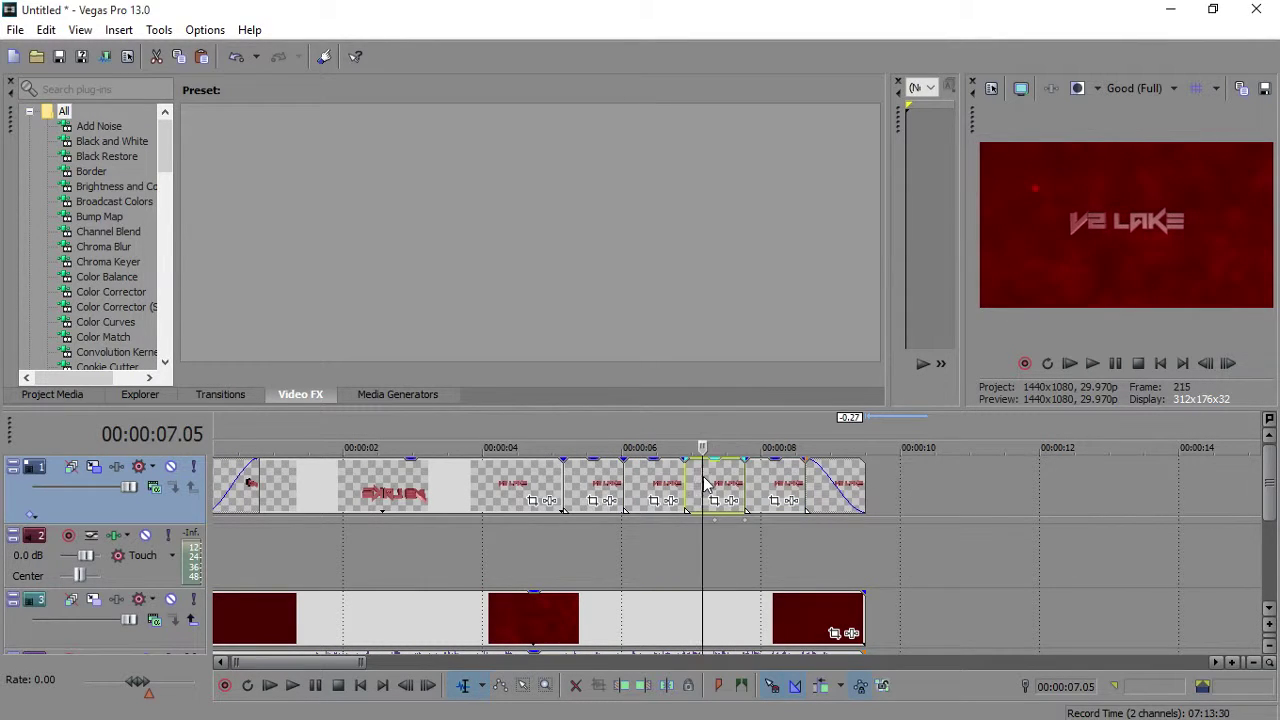
pyautogui.press('Delete')
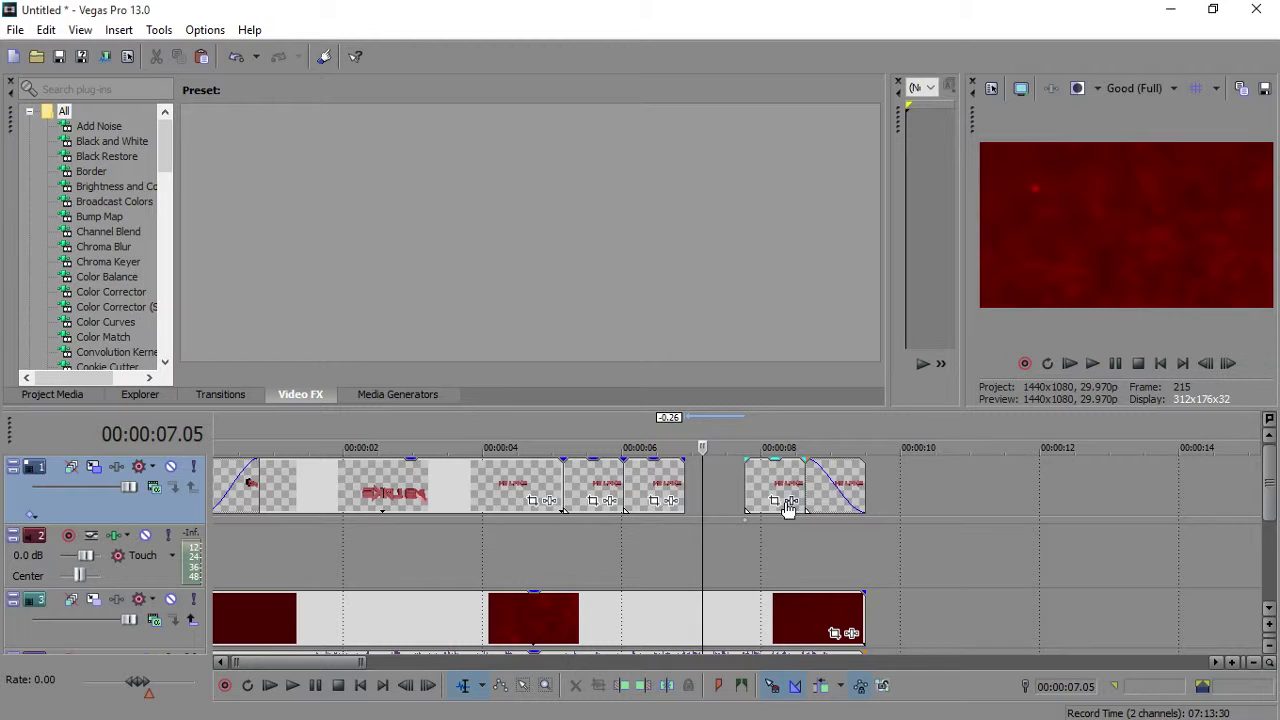
pyautogui.moveTo(785, 497); pyautogui.dragTo(737, 487)
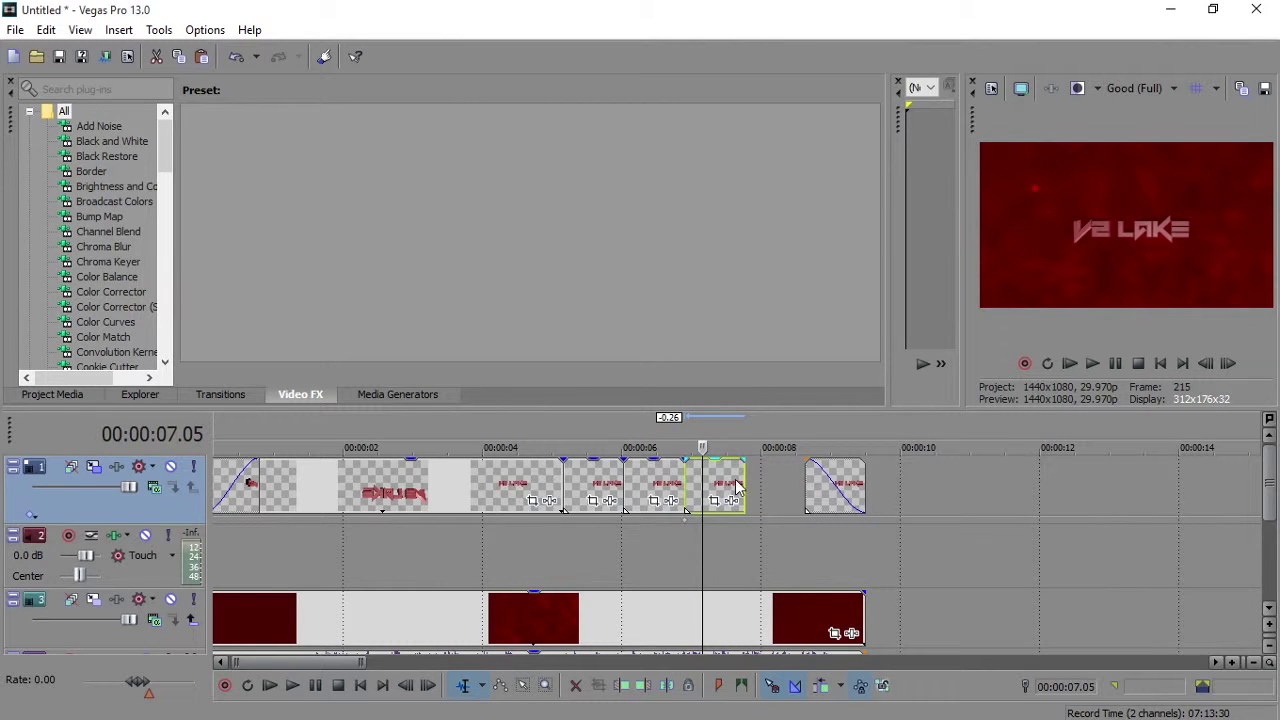
pyautogui.moveTo(820, 485); pyautogui.dragTo(760, 493)
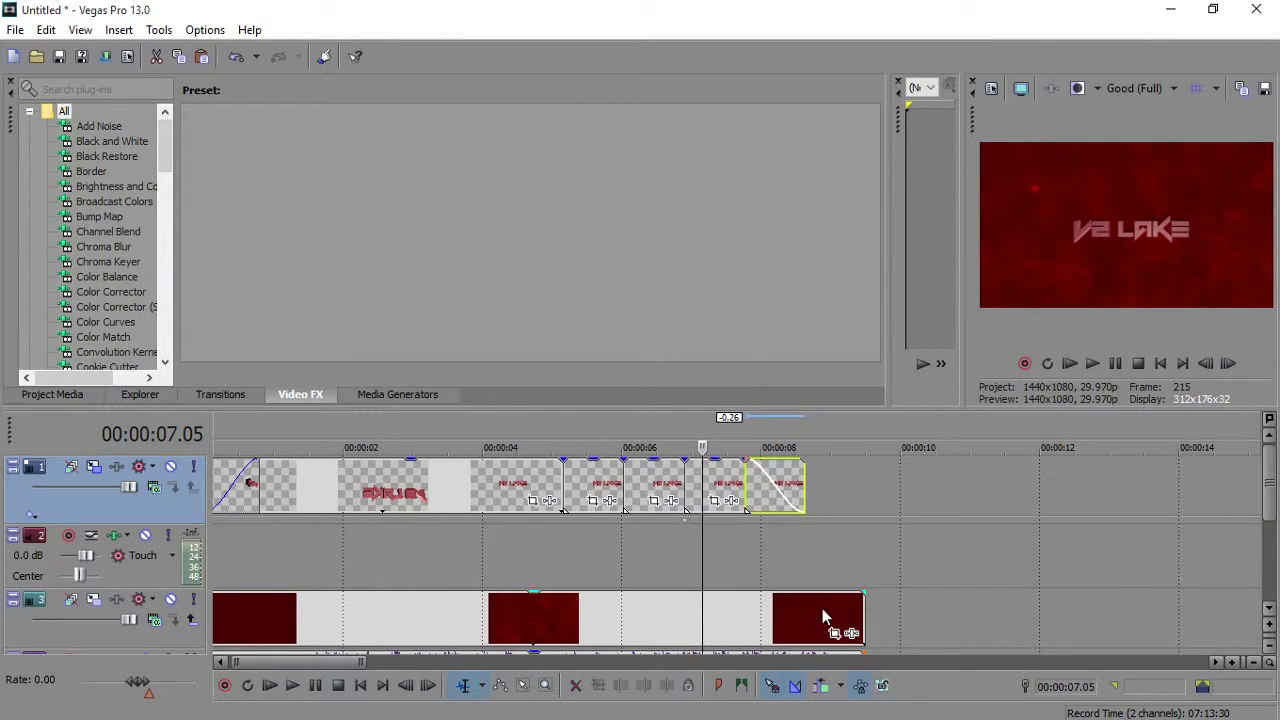
# Split the red background at the playhead and delete its end piece so it ends with the text
pyautogui.click(822, 615)
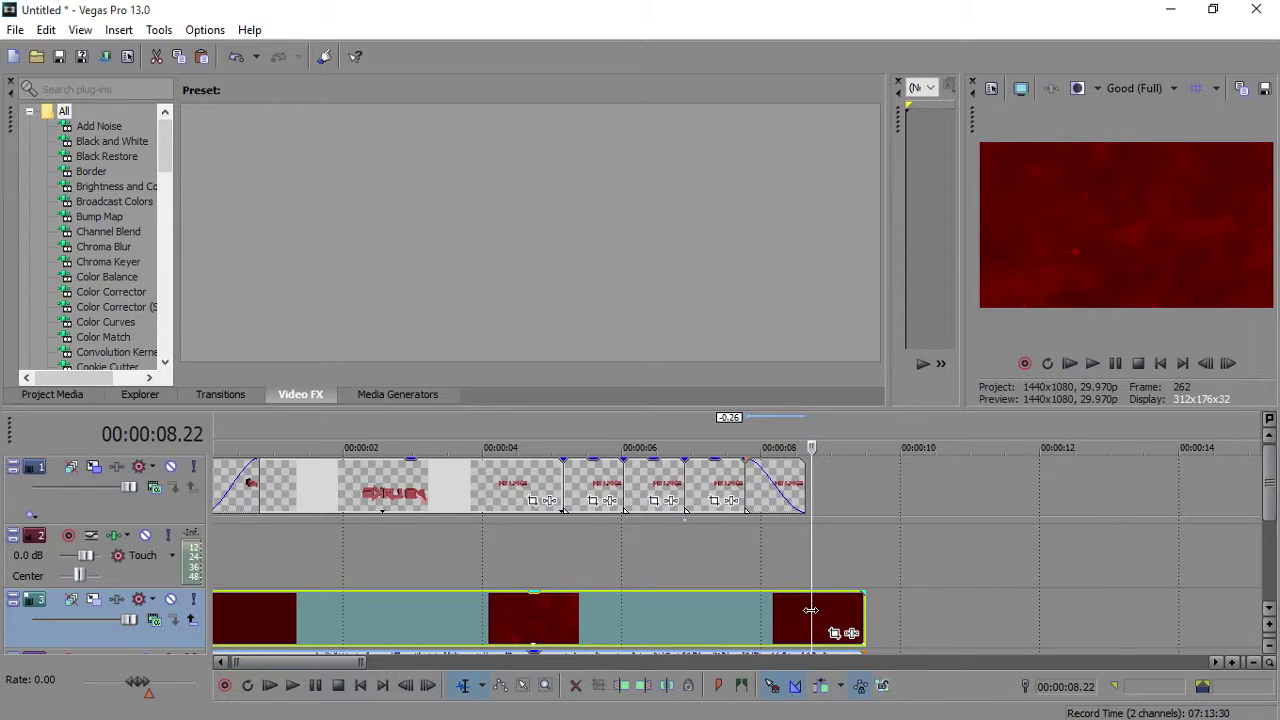
pyautogui.press('s')
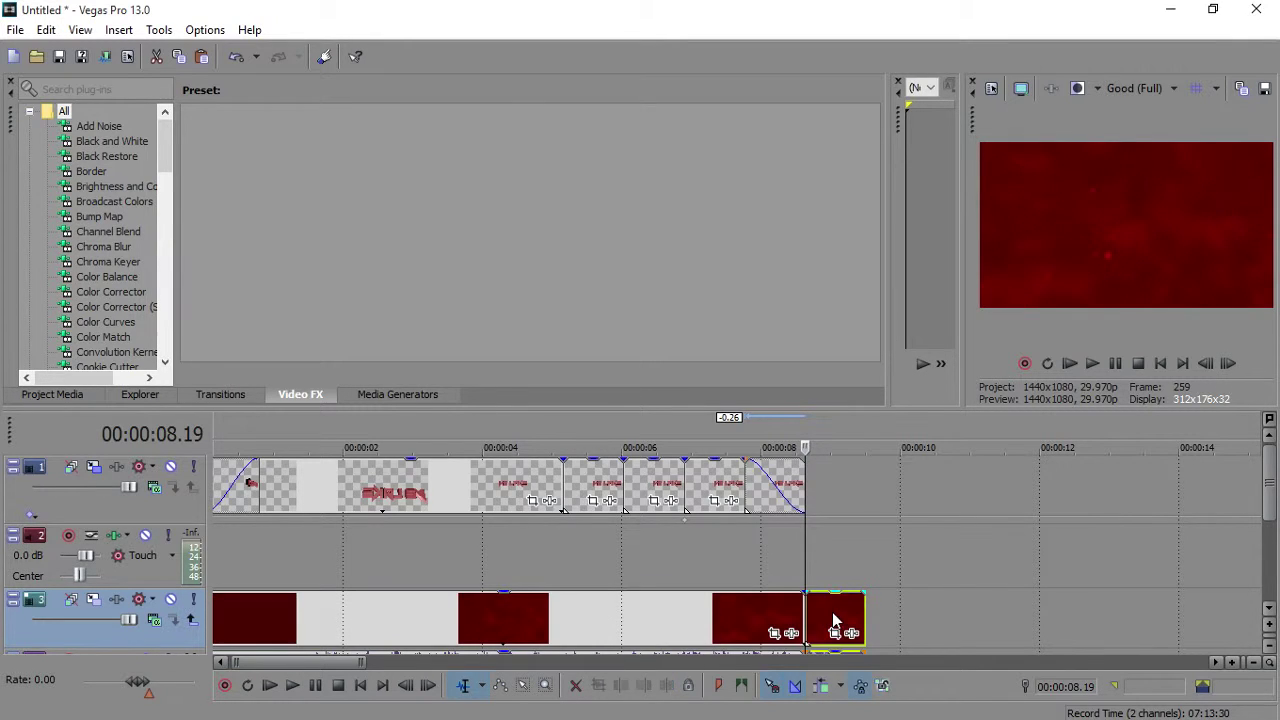
pyautogui.click(832, 612)
pyautogui.press('Delete')
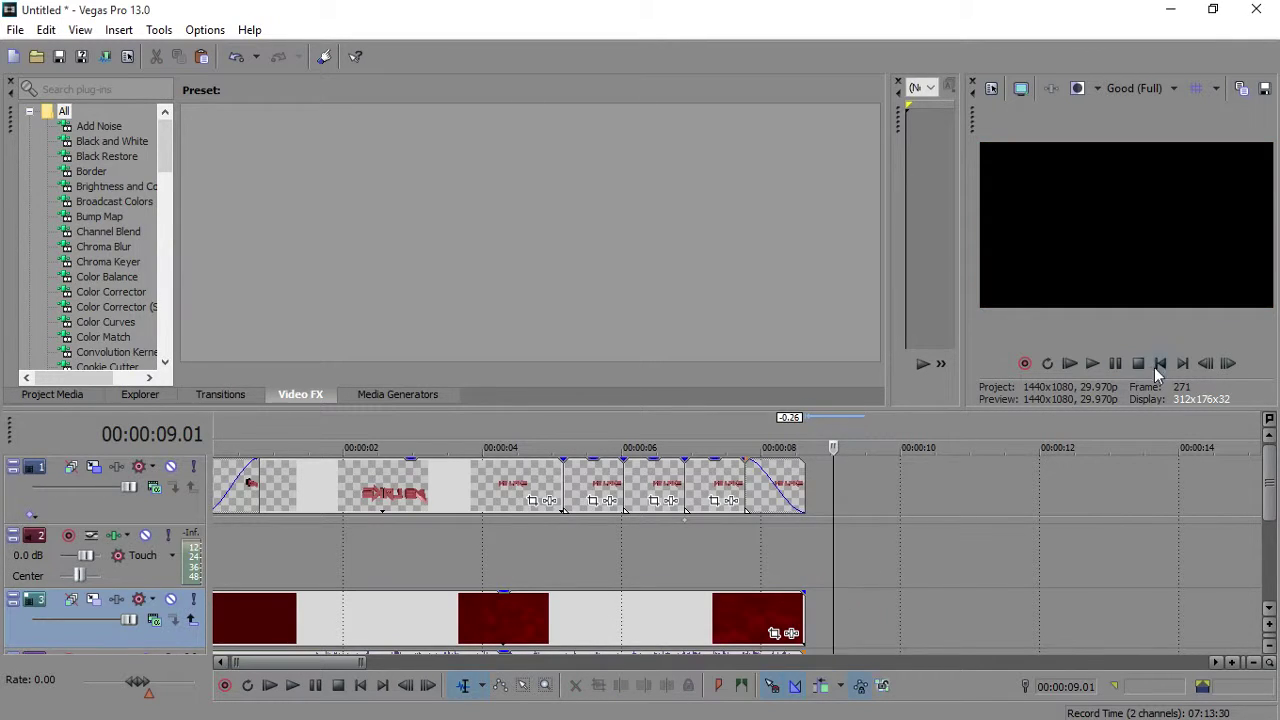
pyautogui.click(1160, 364)
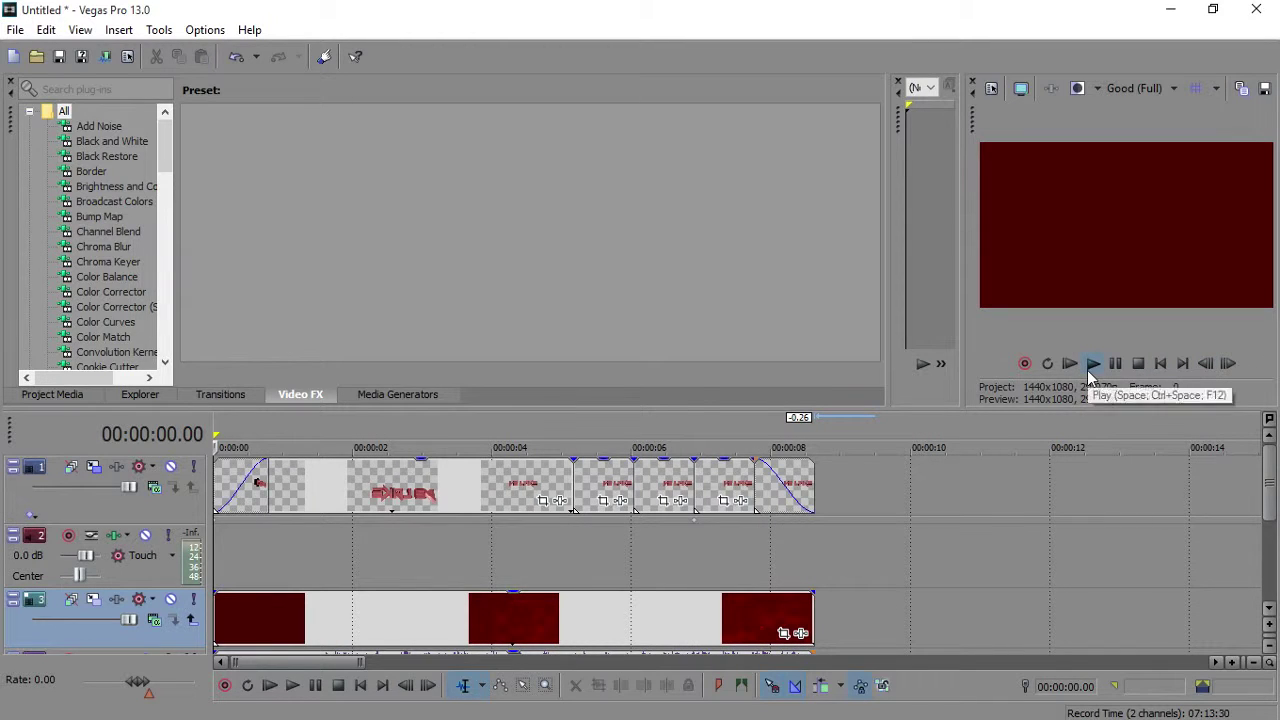
# After a playback check, extend the red background slightly past the end of the text
pyautogui.click(1092, 366)
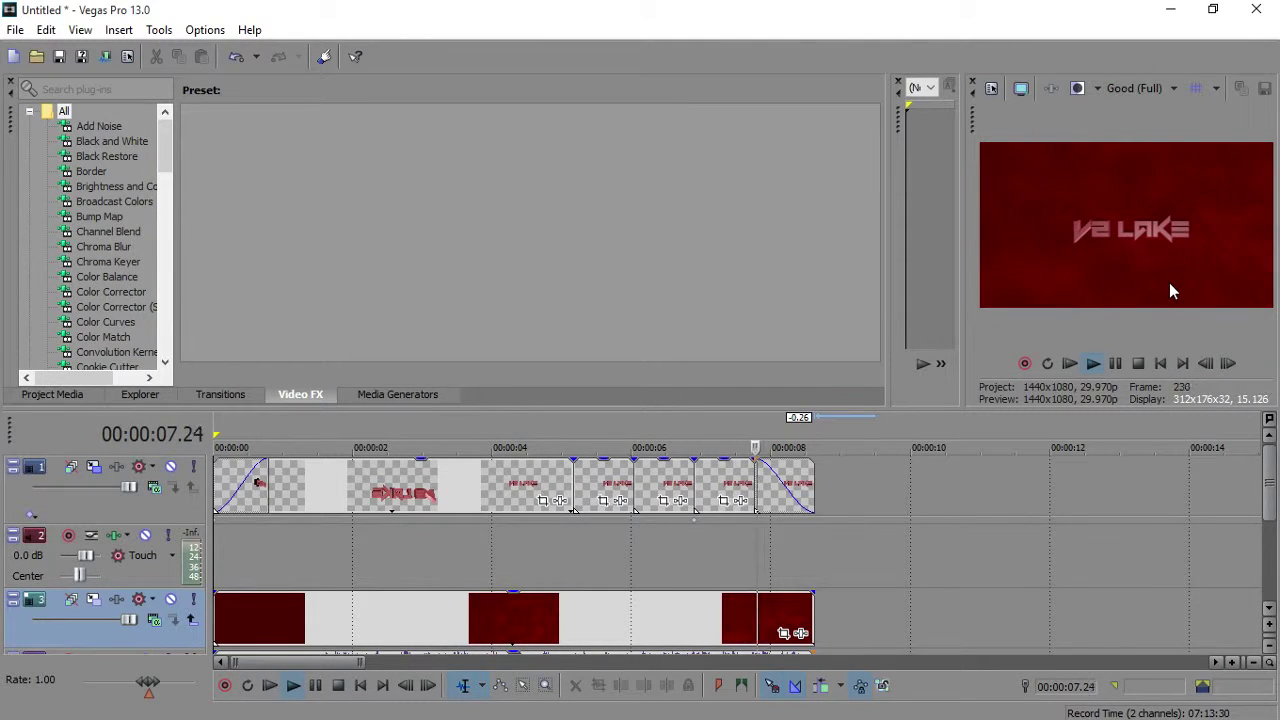
pyautogui.click(1139, 364)
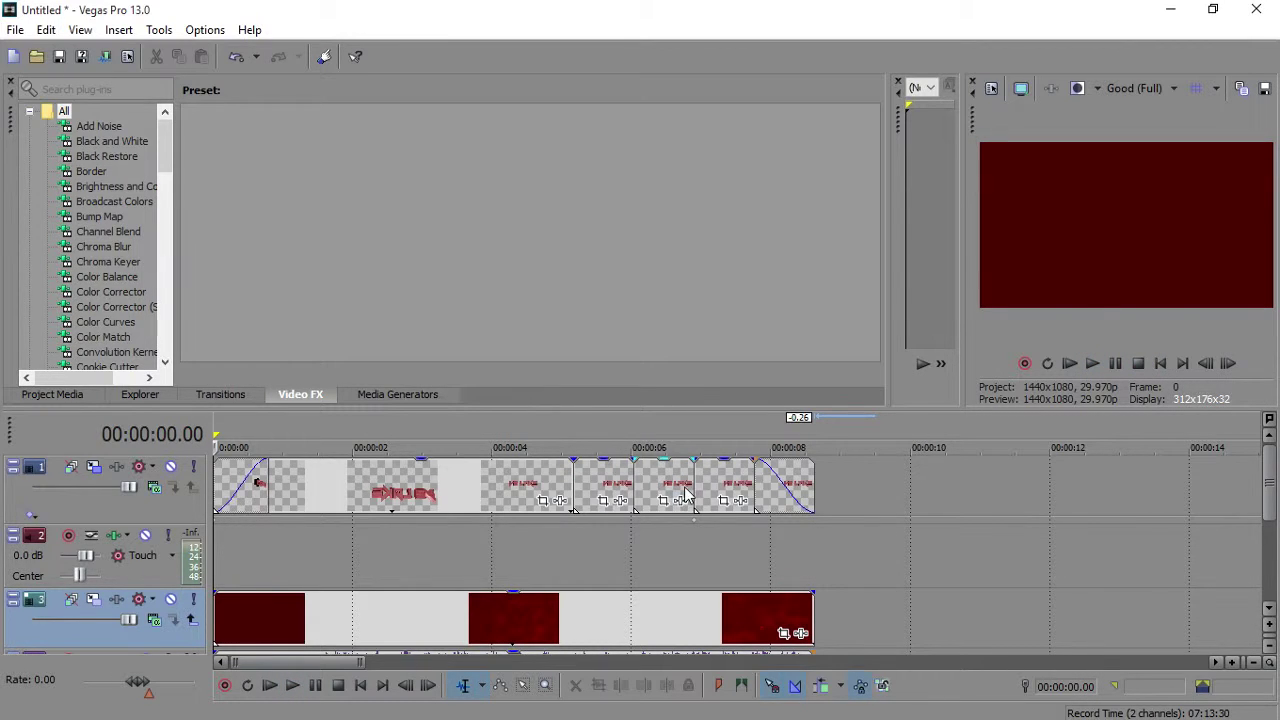
pyautogui.moveTo(811, 607)
pyautogui.mouseDown()
pyautogui.moveTo(843, 607)
pyautogui.moveTo(822, 600)
pyautogui.mouseUp()
# Preview the ending from about 8 seconds, then replay the whole project from the beginning
pyautogui.click(779, 599)
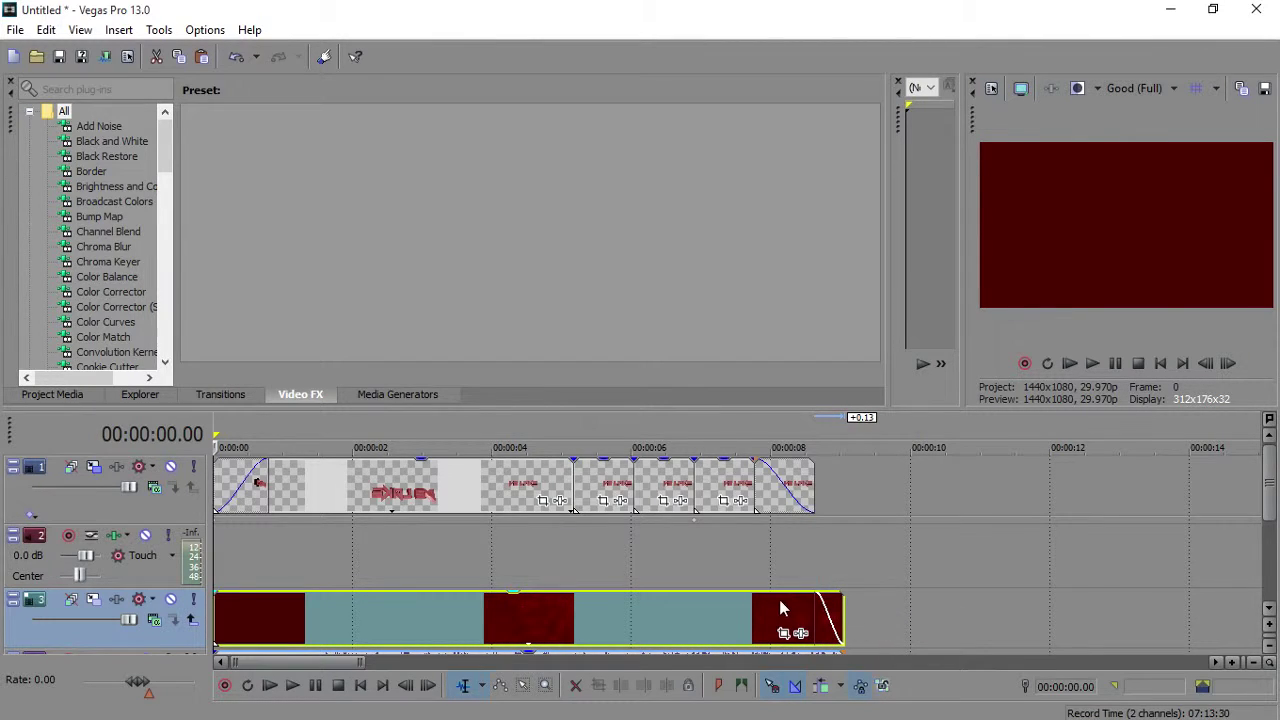
pyautogui.click(1091, 374)
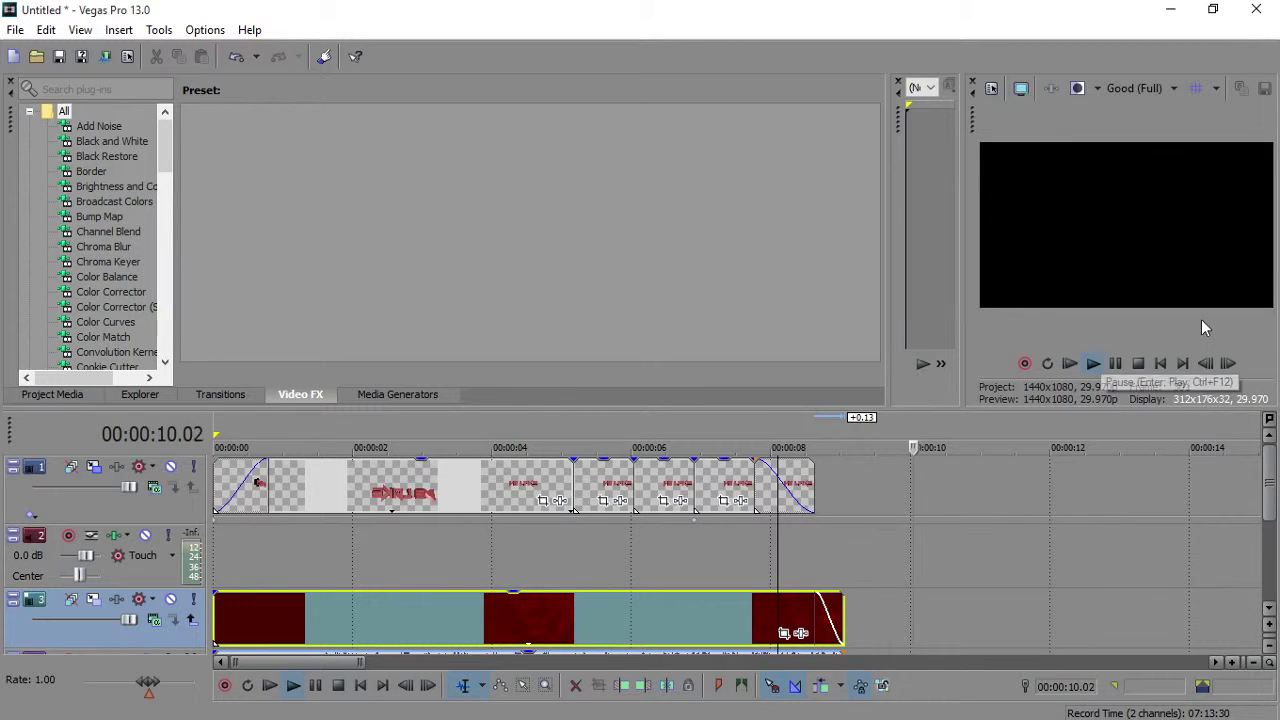
pyautogui.click(1137, 367)
pyautogui.click(1180, 366)
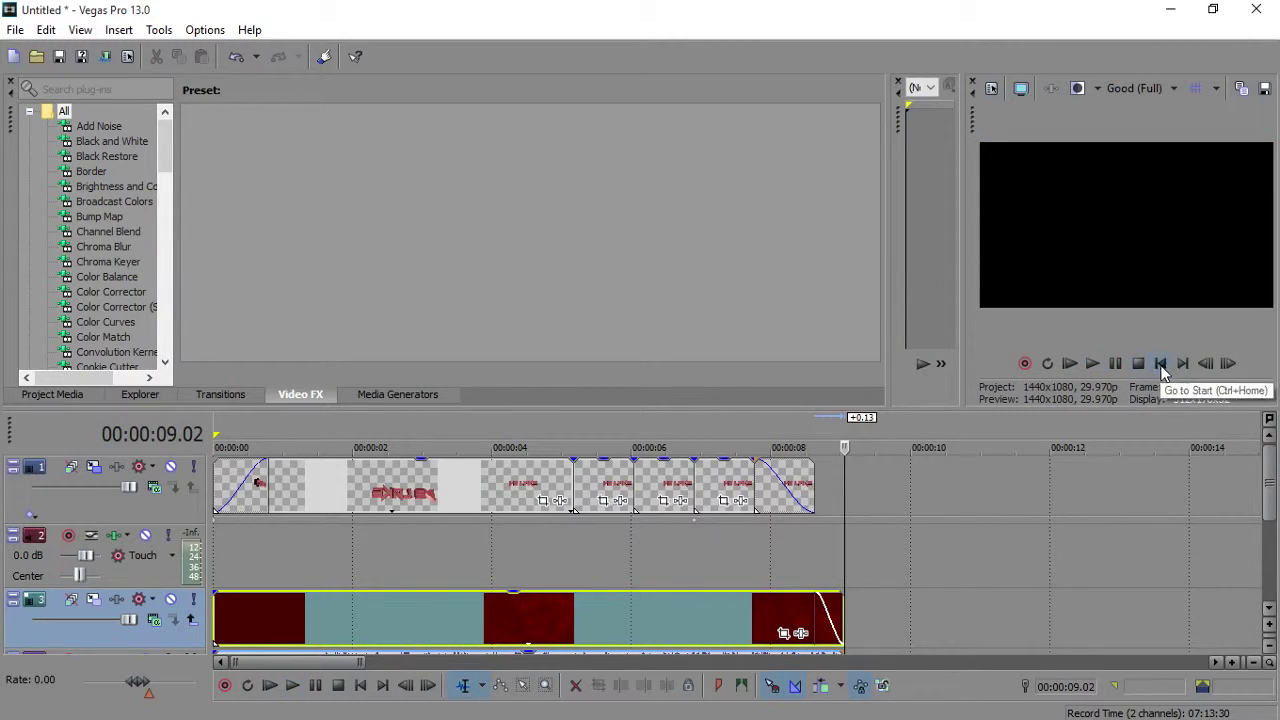
pyautogui.click(1159, 365)
pyautogui.click(1093, 366)
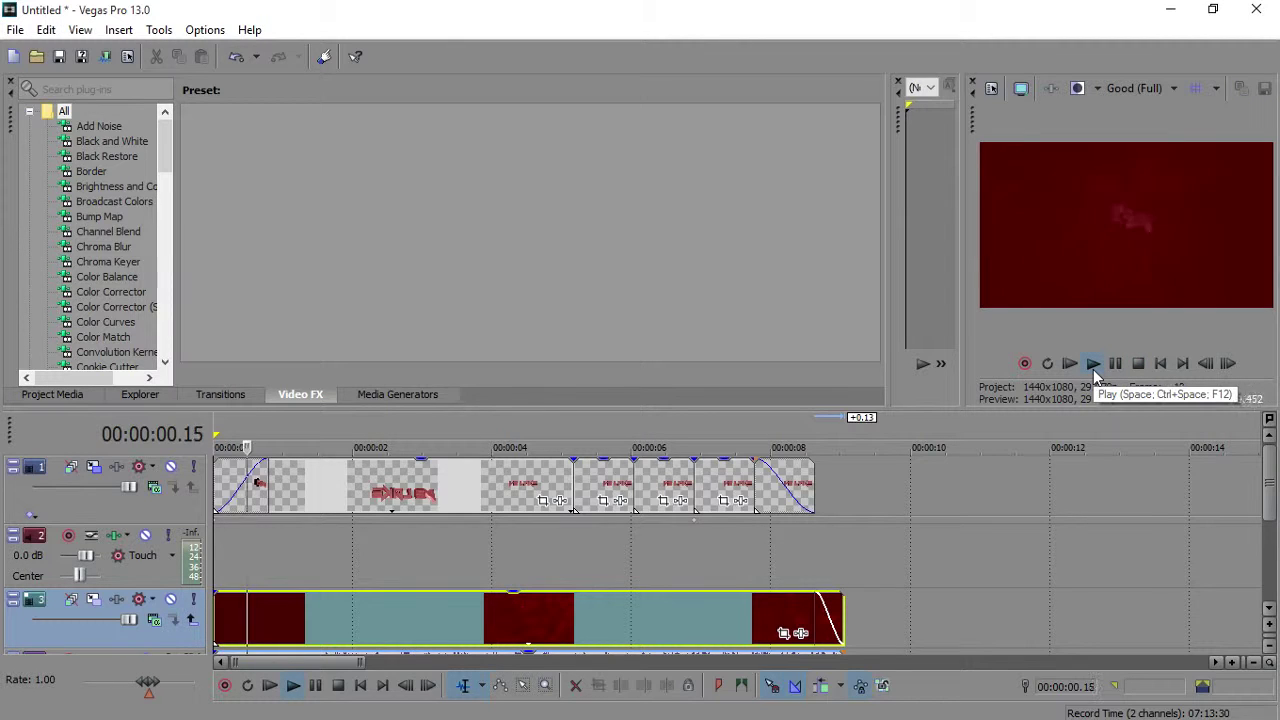